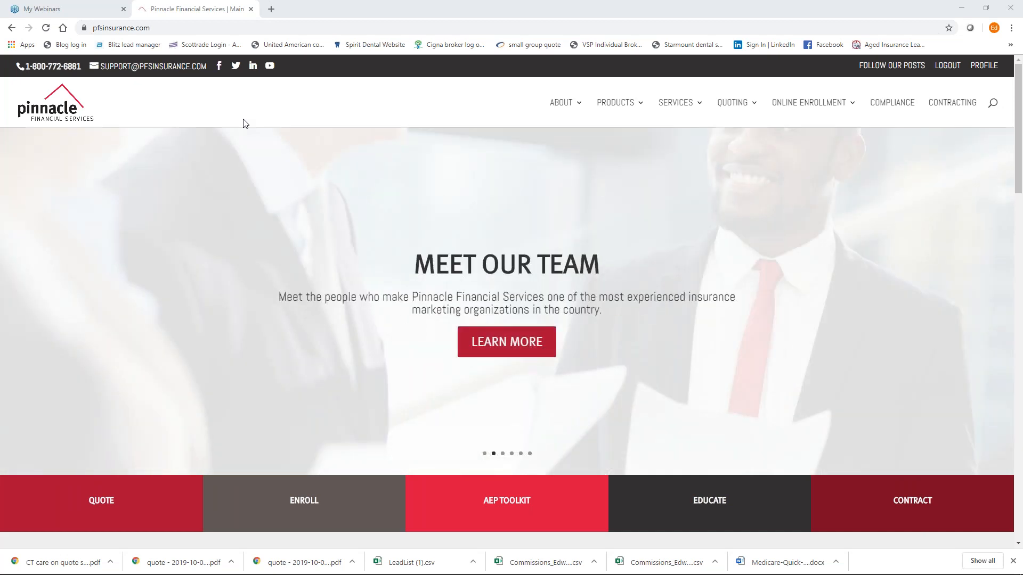
left_click(182, 29)
type("www.pf")
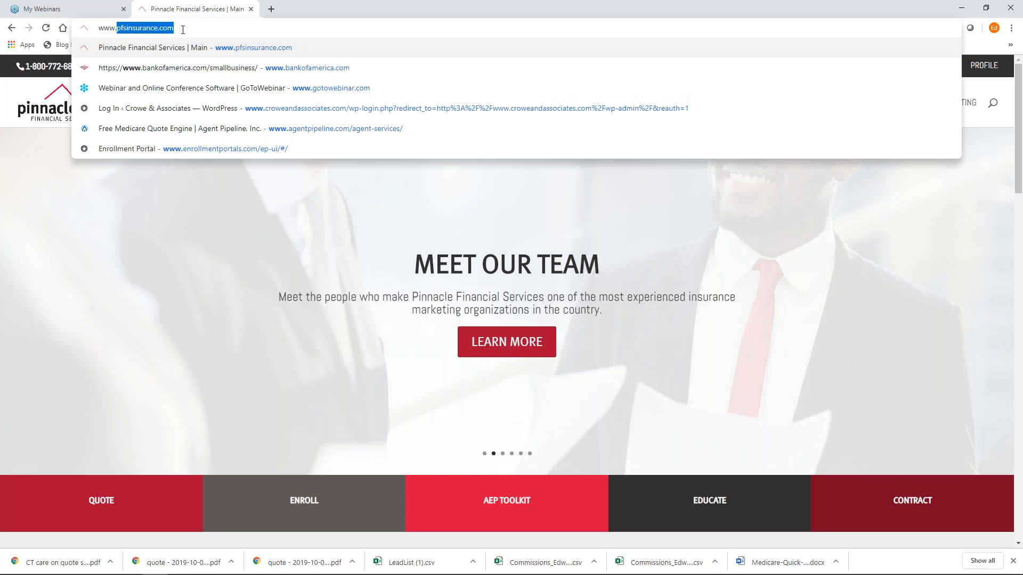
type("s")
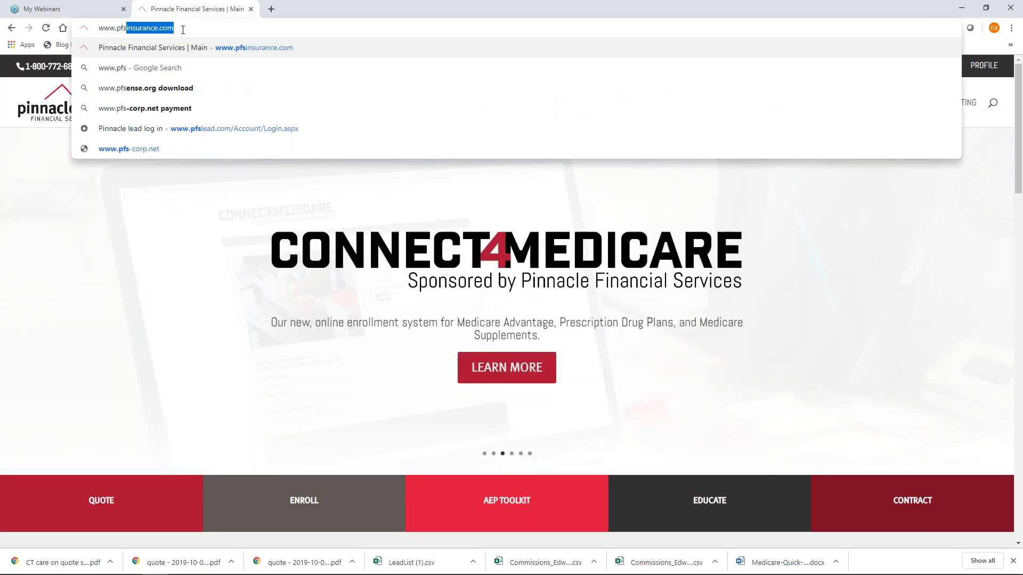
type("insurance.com")
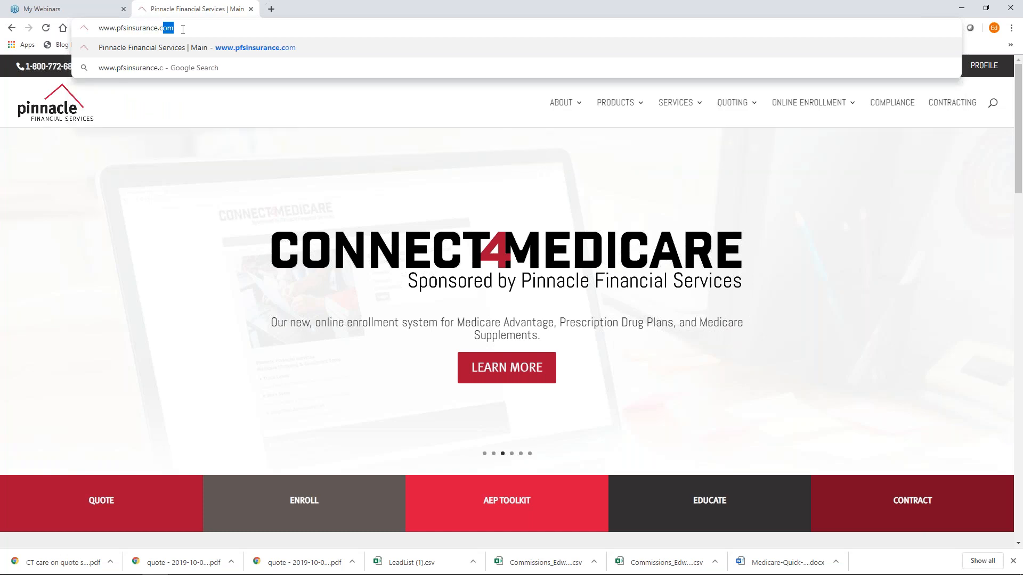
key("Return")
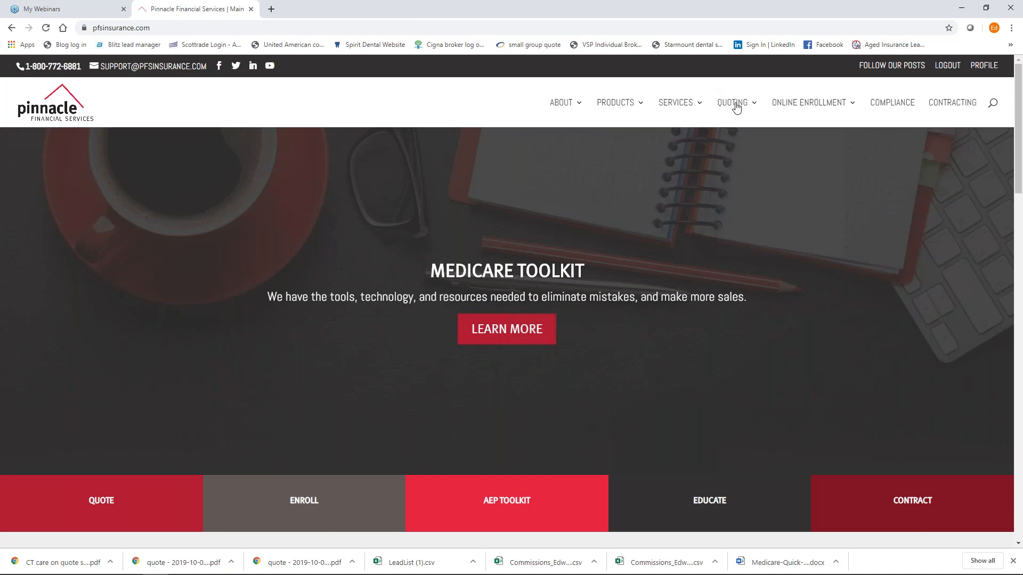
Launch the Medicare Quoting Tool from the Quoting > Medicare page.
mouse_move(734, 104)
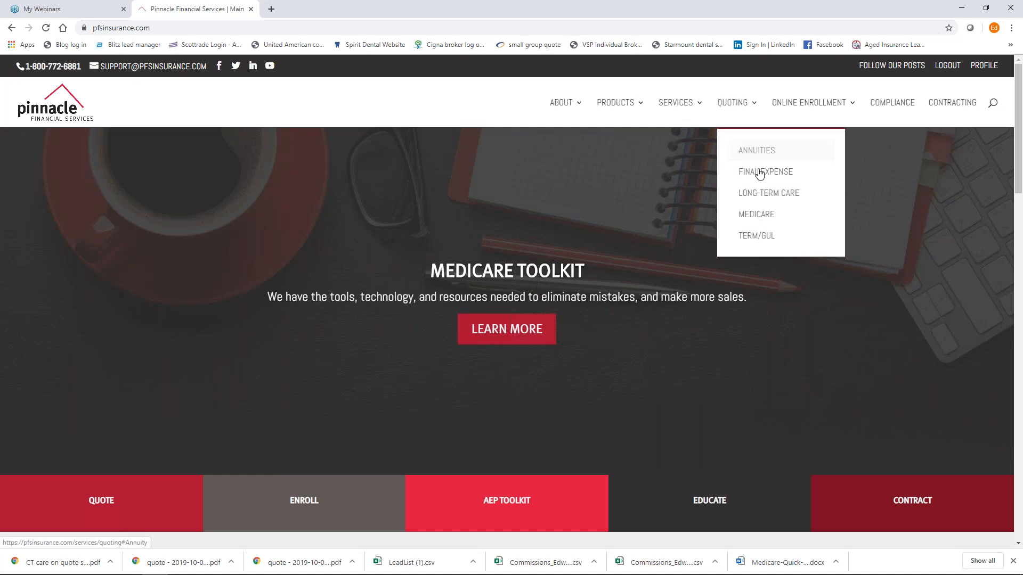
left_click(759, 218)
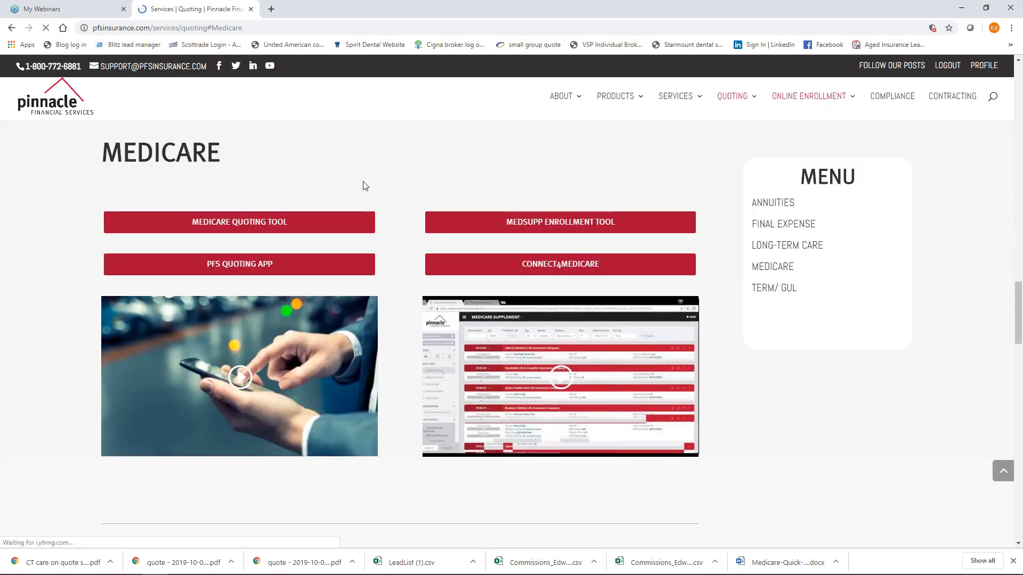
left_click(257, 226)
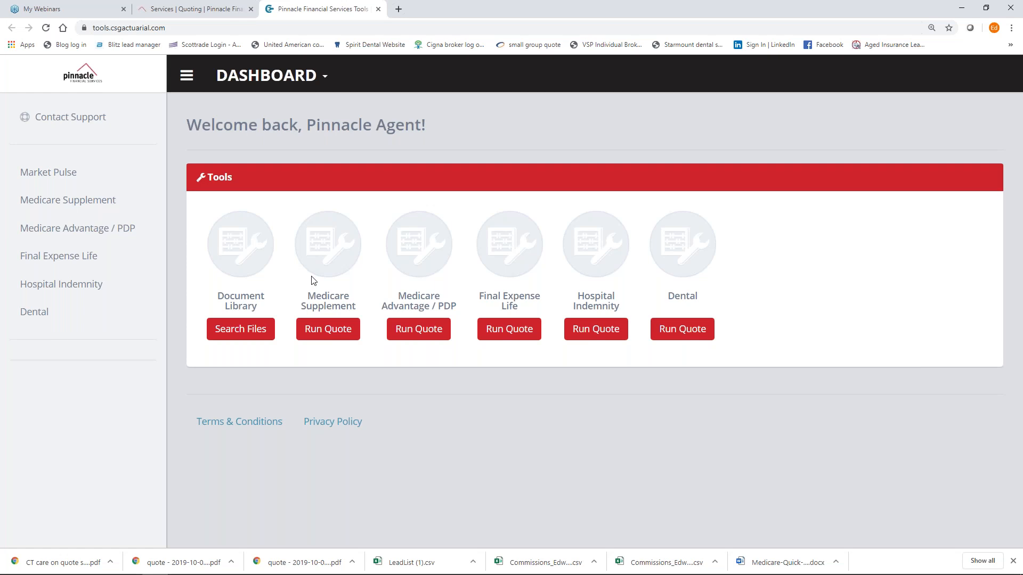
Run a Medicare Advantage / PDP quote for zip 06810, Fairfield County.
left_click(417, 333)
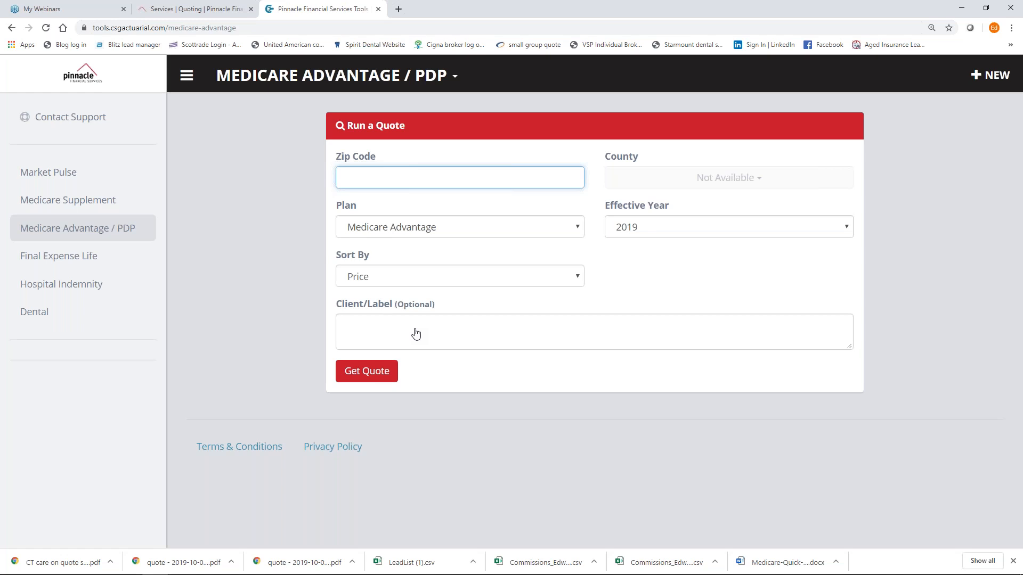
type("068")
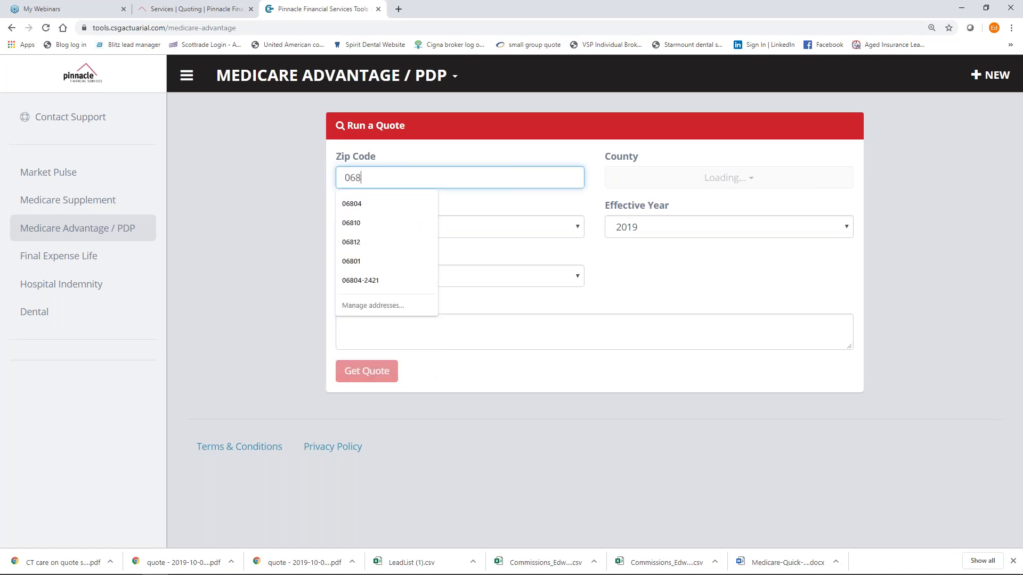
type("10")
left_click(290, 260)
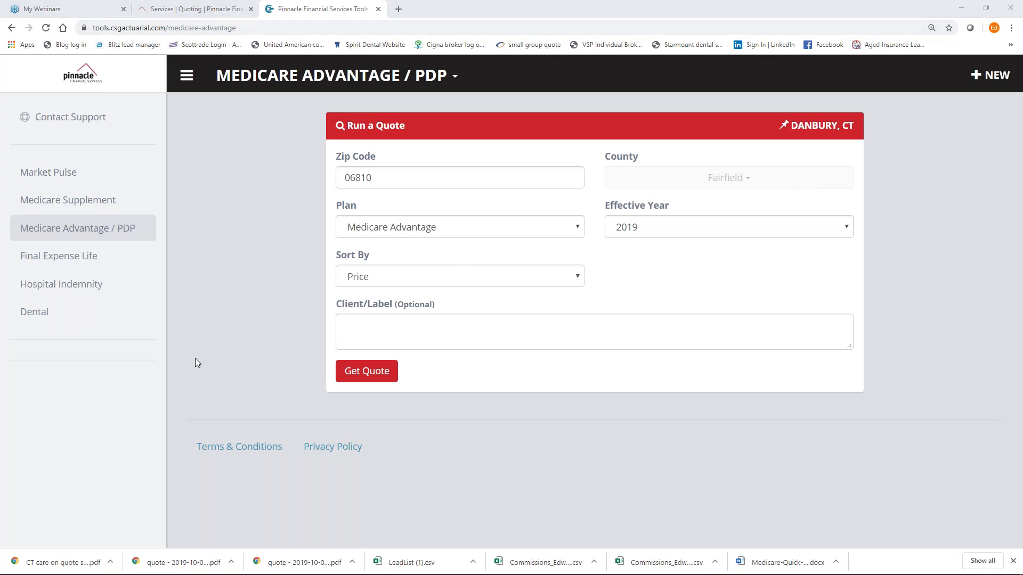
left_click(366, 377)
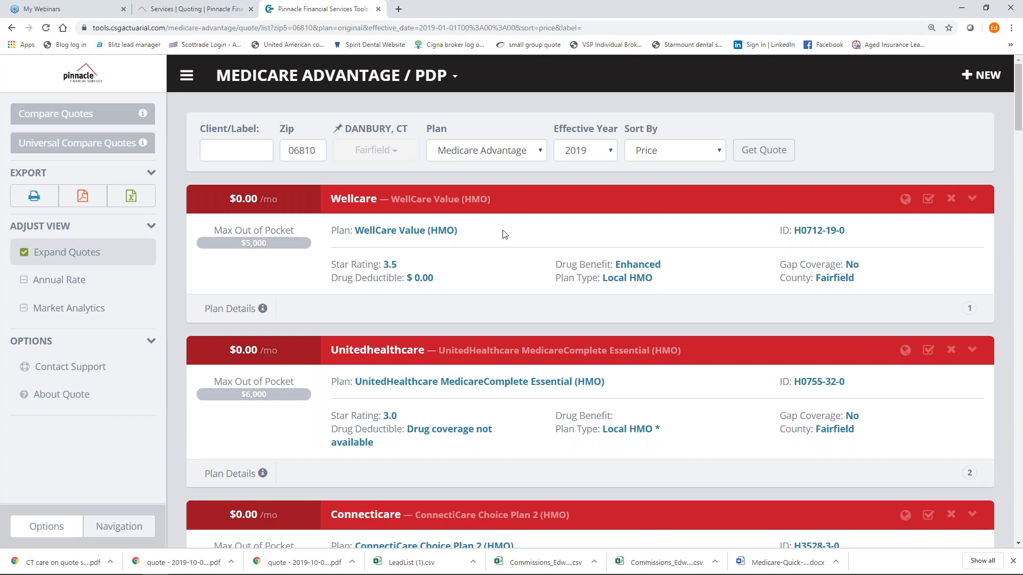
Keep Medicare Advantage as the plan type and mark WellCare Value and Aetna Medicare Elite for comparison.
left_click(541, 154)
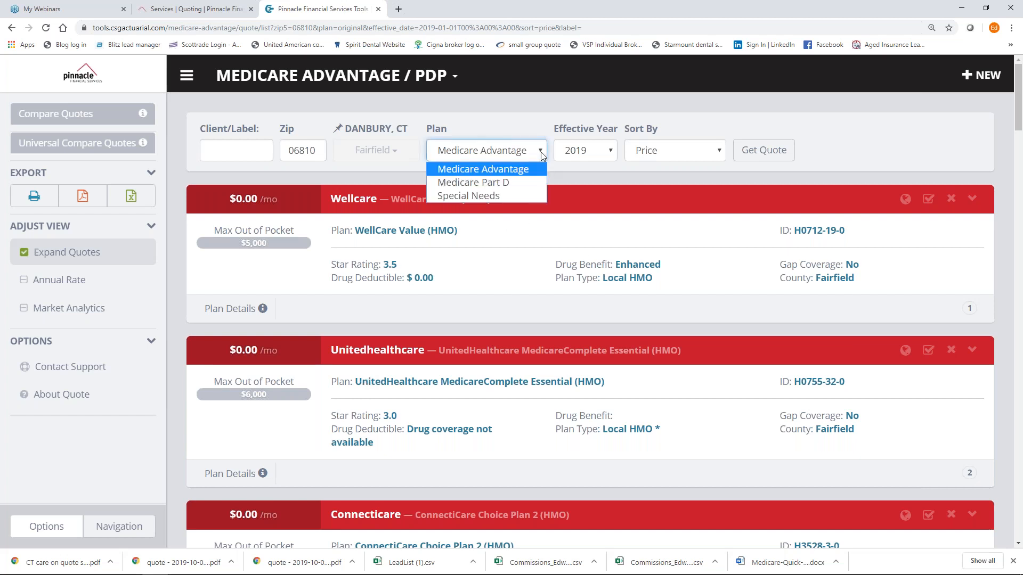
left_click(515, 171)
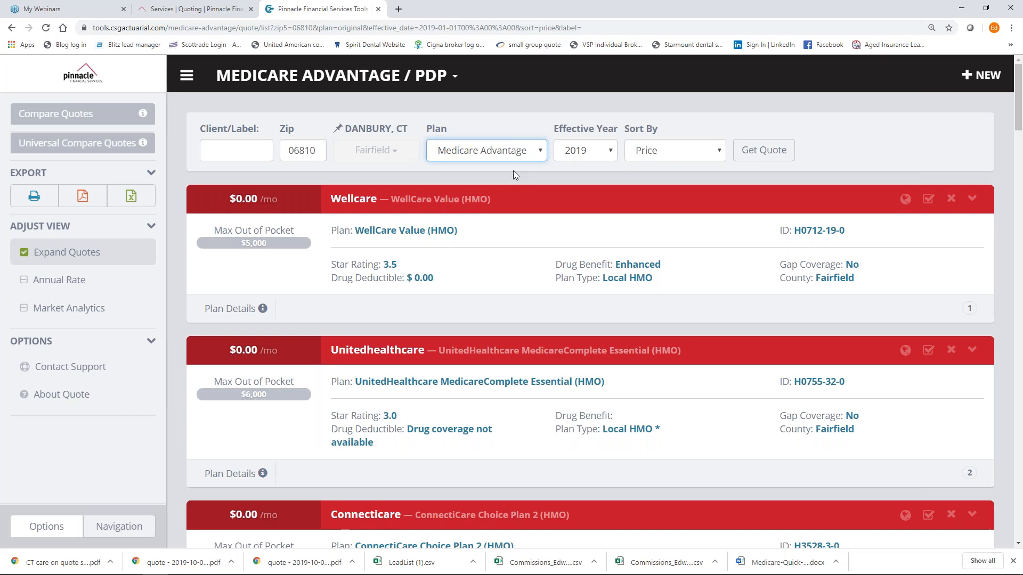
left_click(928, 202)
scroll(930, 206, "down", 6)
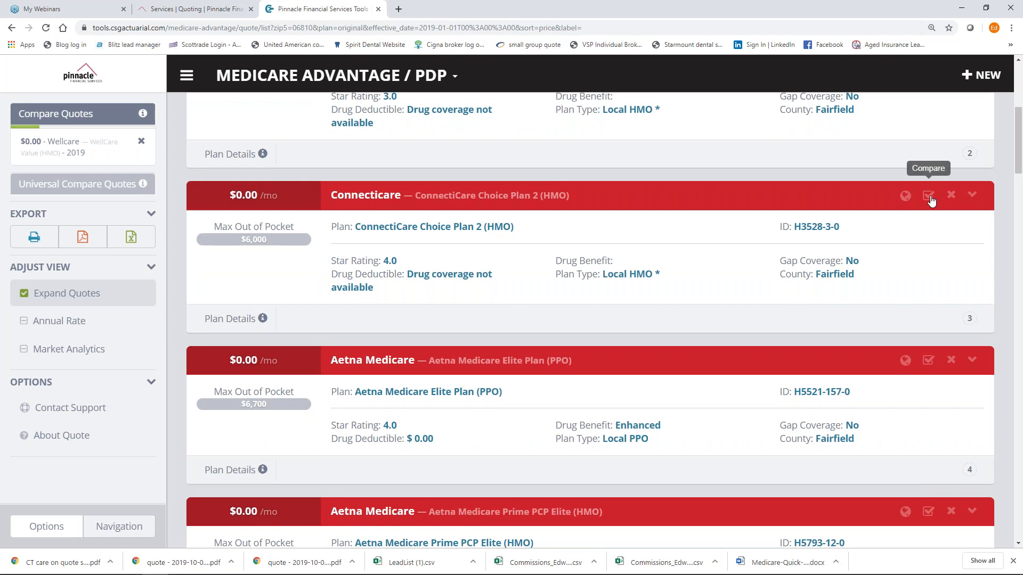
scroll(931, 200, "down", 3)
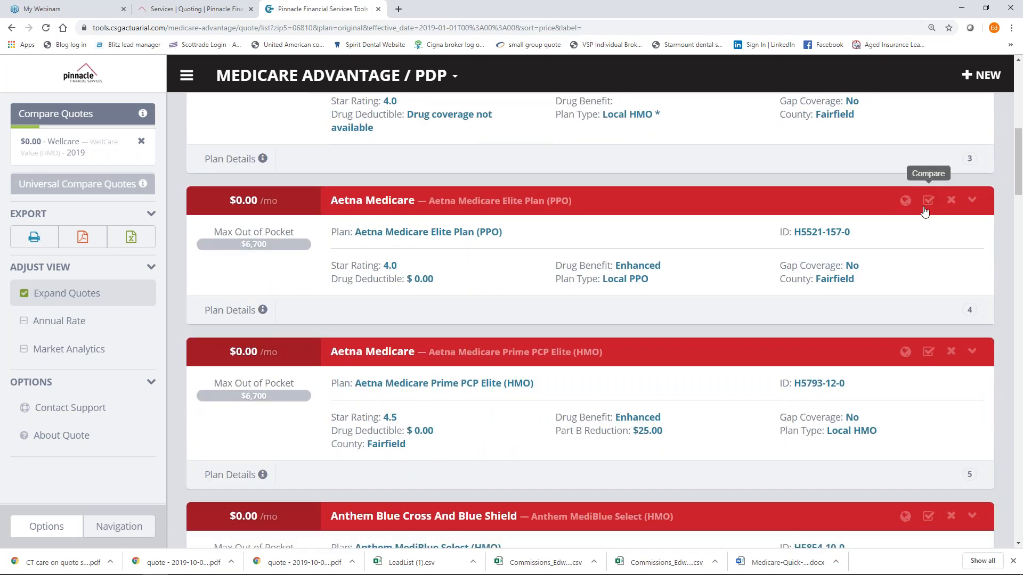
left_click(925, 209)
Mark ConnectiCare Passage Plan 1 and UnitedHealthcare MedicareComplete Plan 3, then compare the four quotes.
scroll(924, 209, "down", 4)
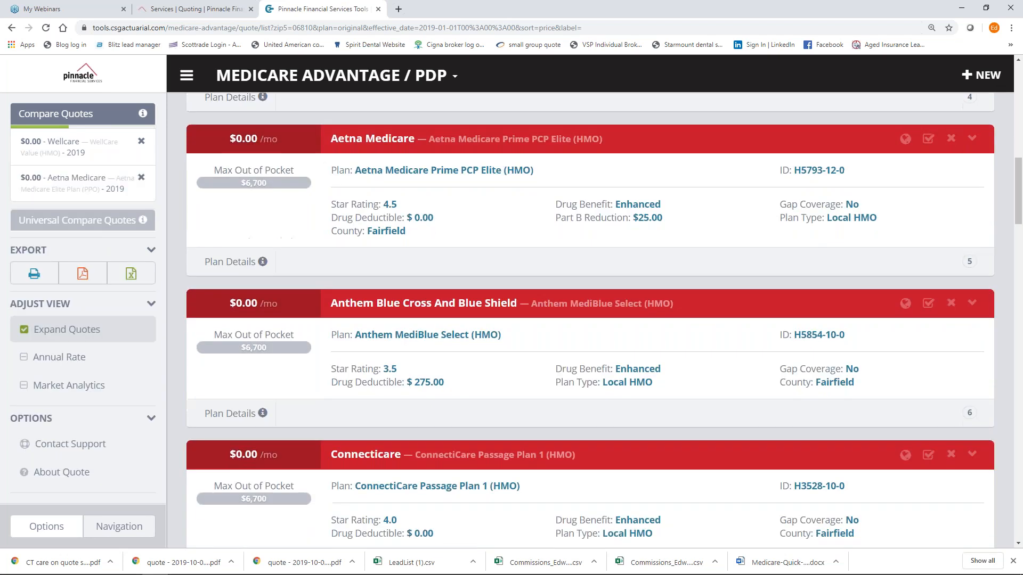
scroll(898, 222, "down", 6)
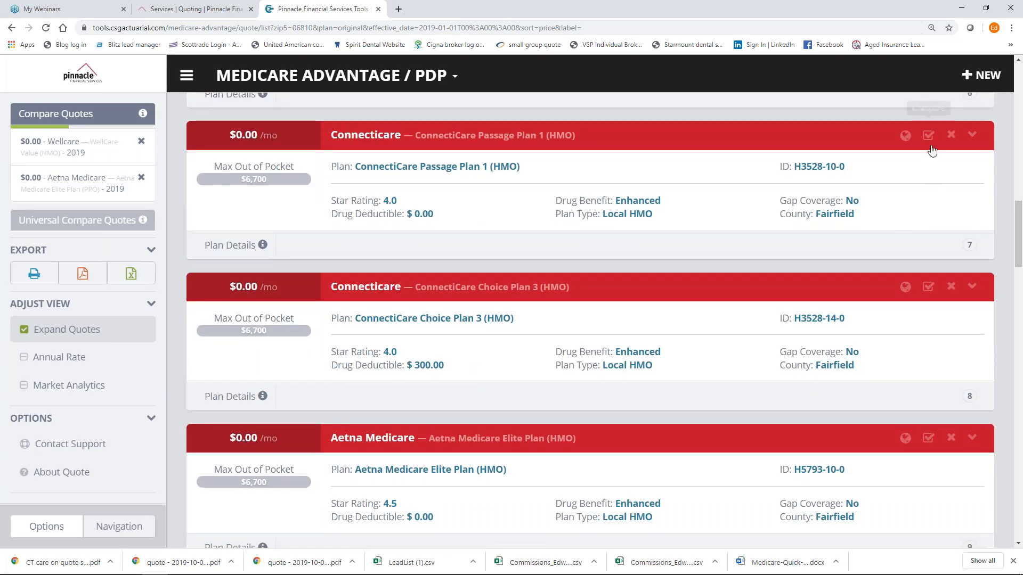
left_click(928, 136)
scroll(877, 247, "down", 4)
scroll(927, 269, "down", 2)
left_click(928, 270)
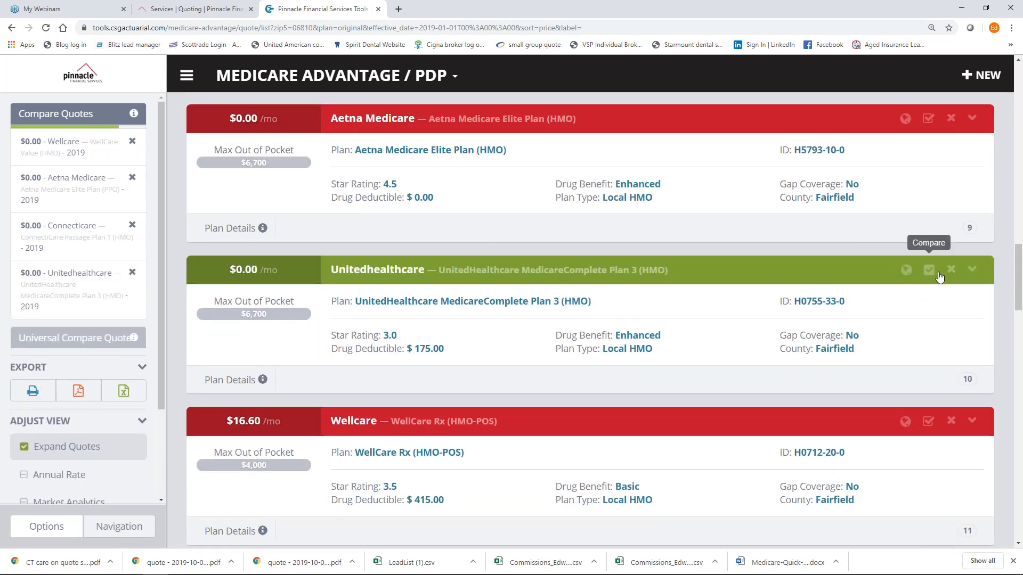
left_click(70, 120)
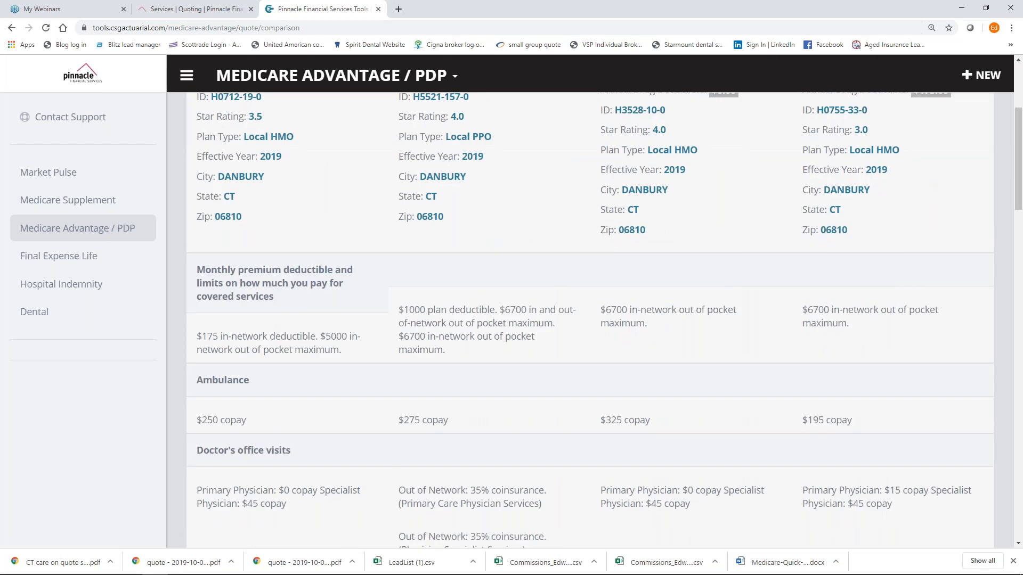
Scroll through the four-plan Quote Comparison.
scroll(266, 323, "down", 1)
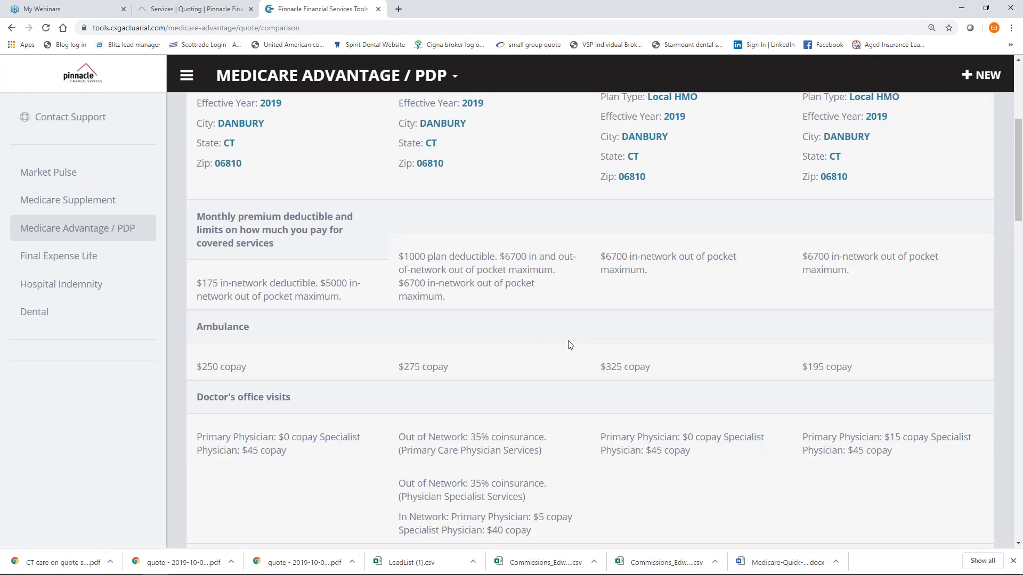
scroll(570, 345, "down", 4)
scroll(570, 345, "down", 17)
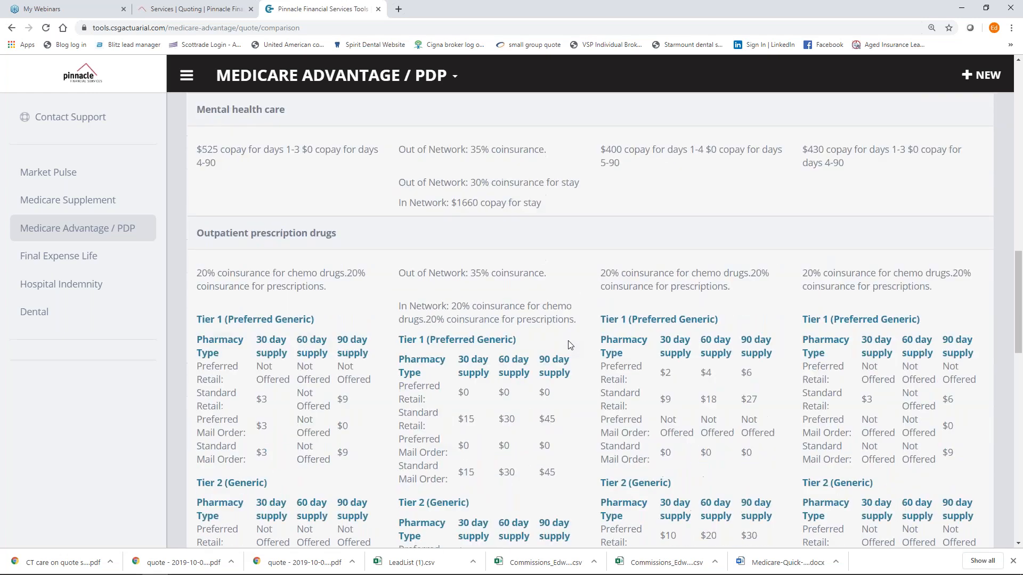
scroll(570, 345, "down", 4)
scroll(570, 345, "up", 20)
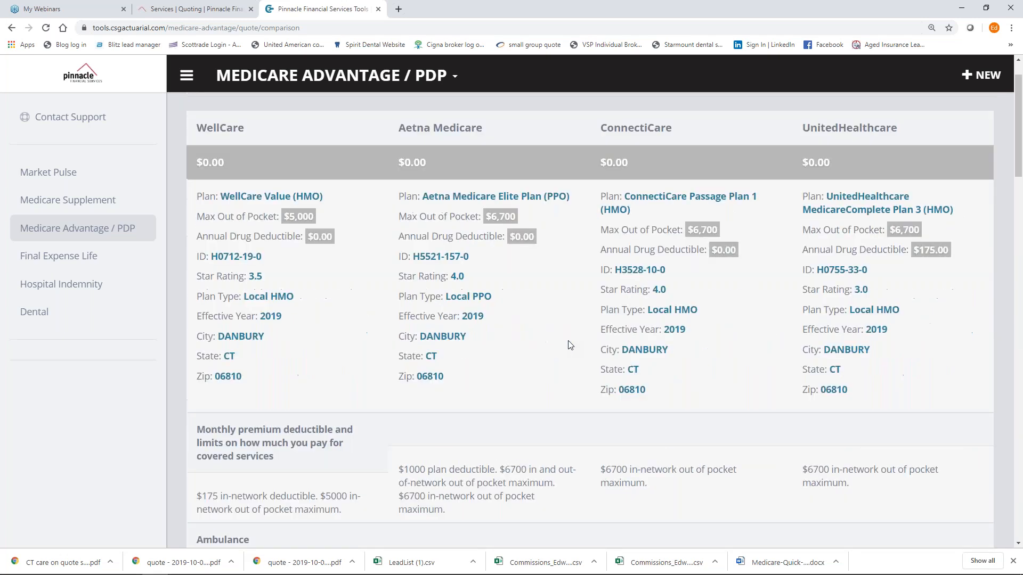
scroll(570, 345, "down", 2)
scroll(570, 346, "up", 2)
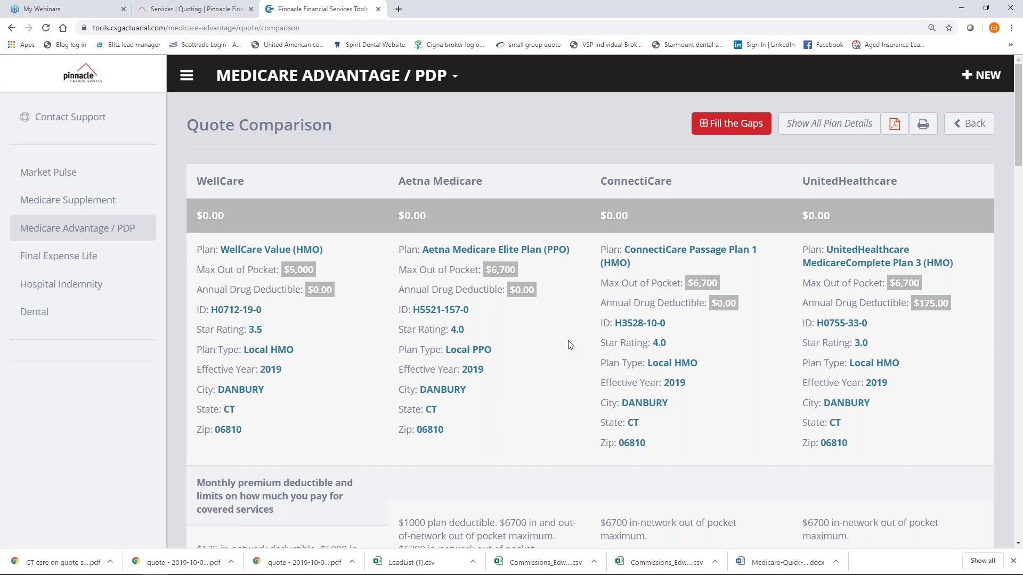
scroll(571, 345, "down", 11)
scroll(570, 345, "down", 18)
scroll(570, 345, "up", 20)
Show All Plan Details and review the expanded acupuncture, ambulance and chiropractic rows.
left_click(833, 126)
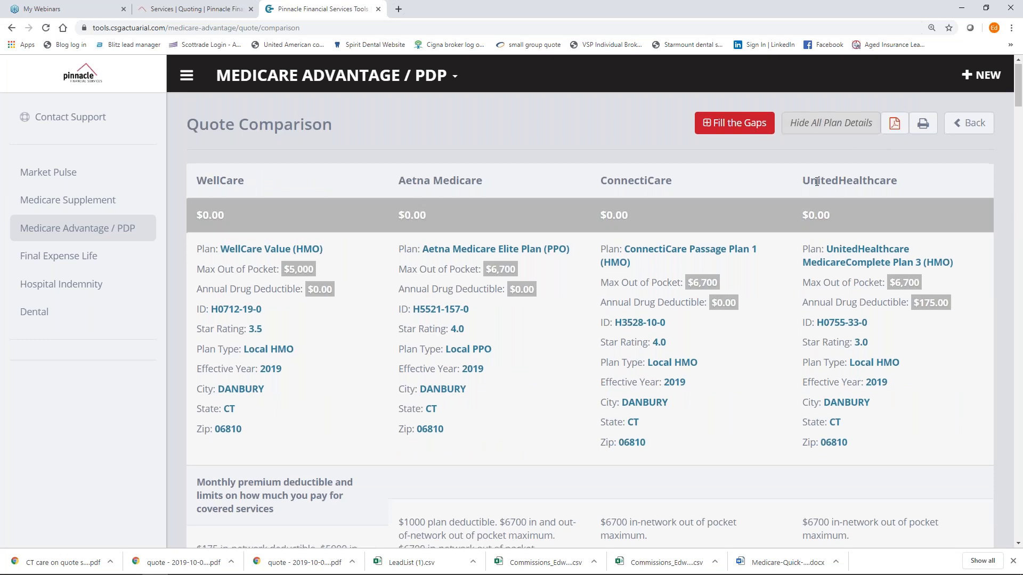
scroll(817, 182, "down", 3)
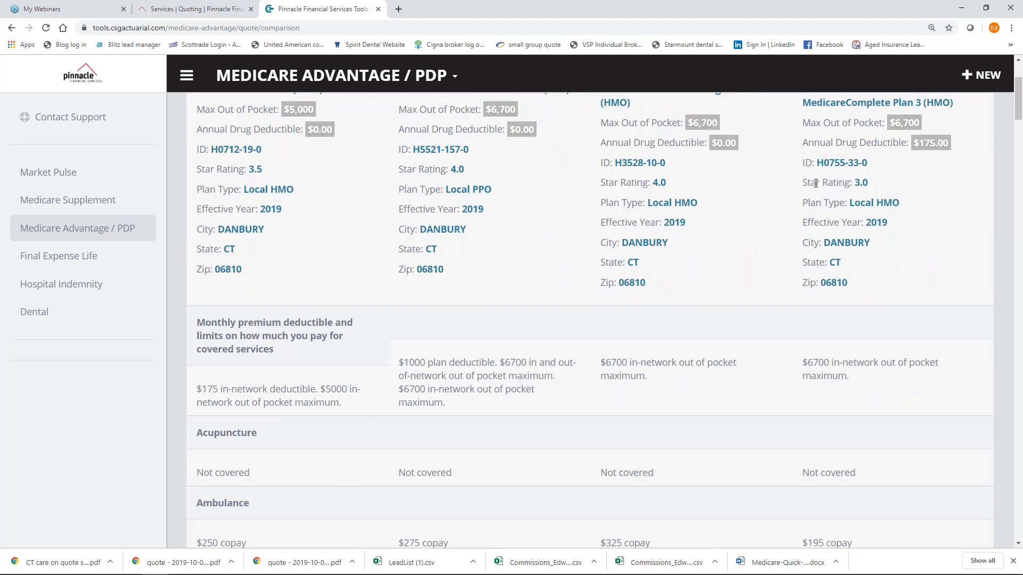
scroll(816, 182, "down", 4)
scroll(590, 320, "down", 10)
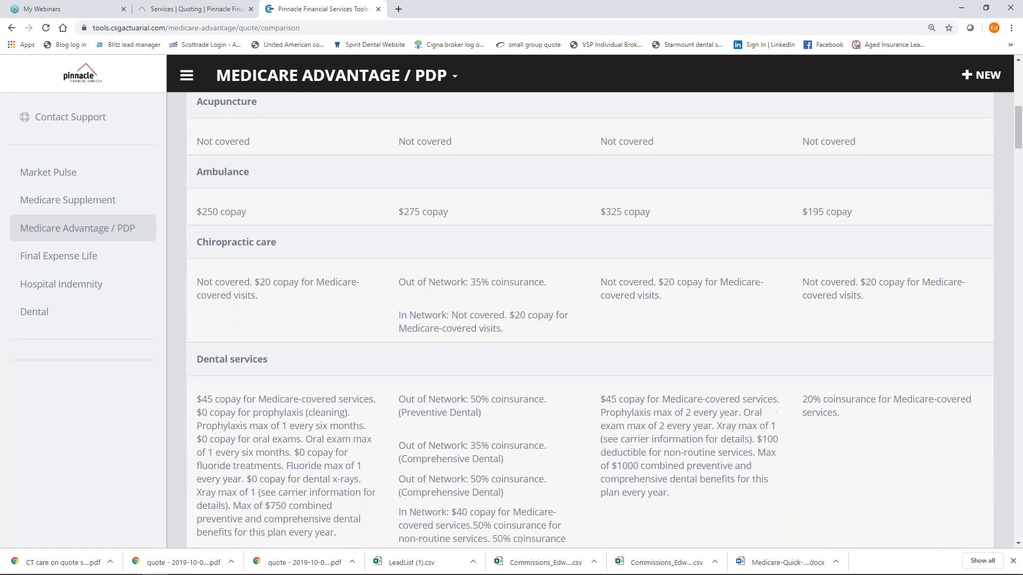
scroll(812, 187, "down", 7)
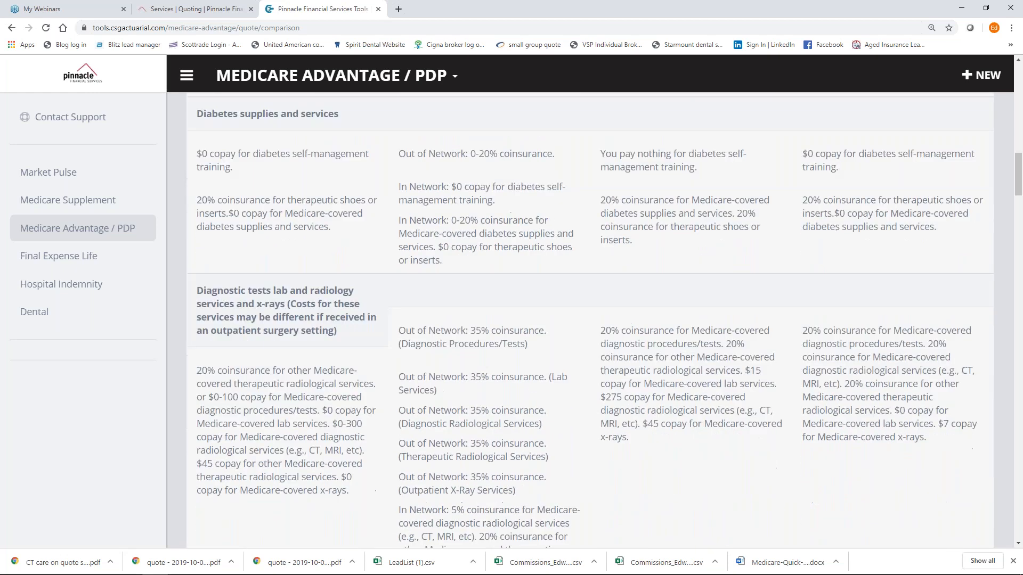
scroll(590, 320, "down", 4)
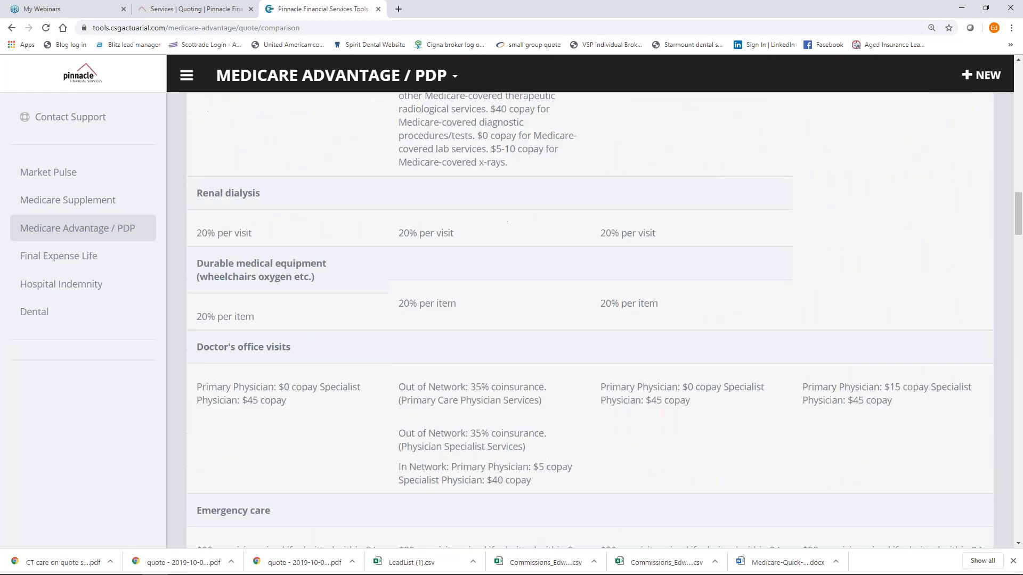
scroll(590, 320, "up", 11)
scroll(798, 218, "up", 14)
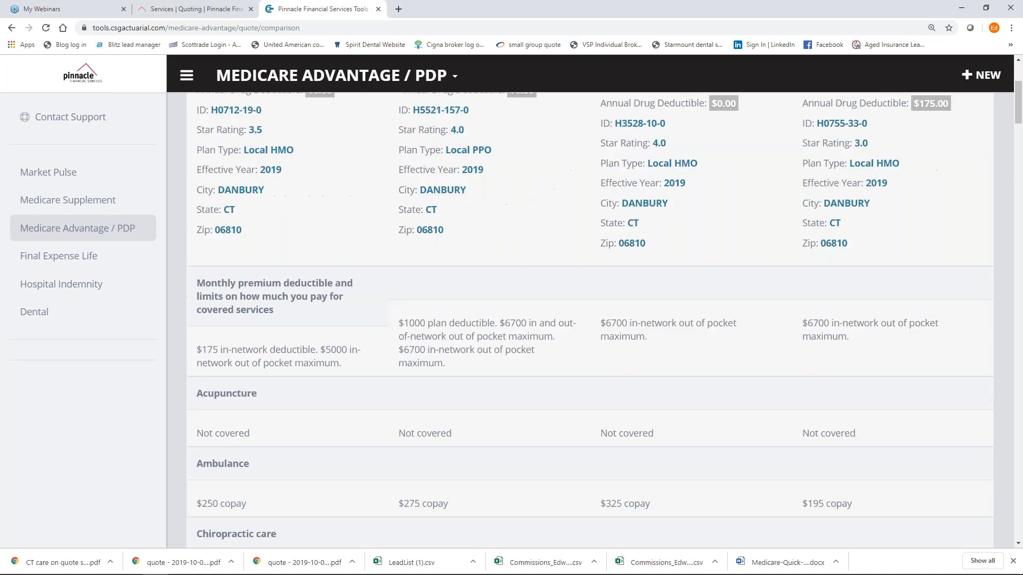
Download the comparison as quote - 2019-10-02T133337.518.pdf, preview it, then close it.
left_click(895, 128)
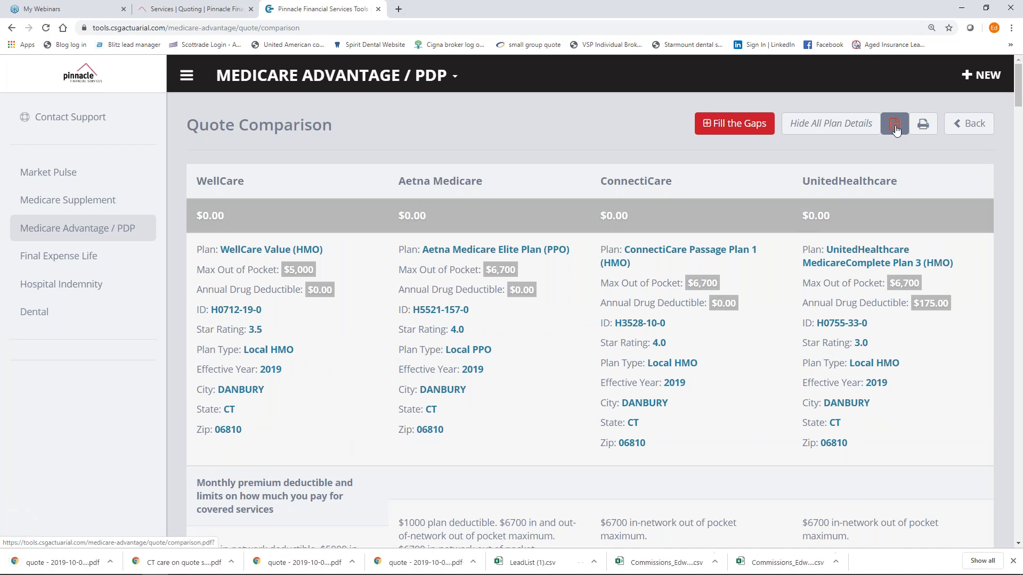
left_click(66, 568)
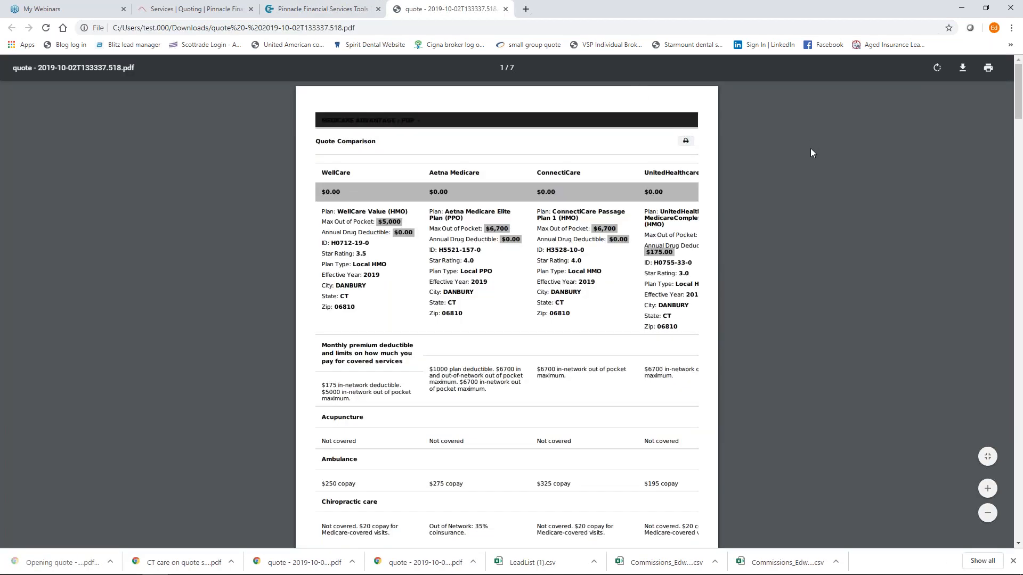
left_click(506, 9)
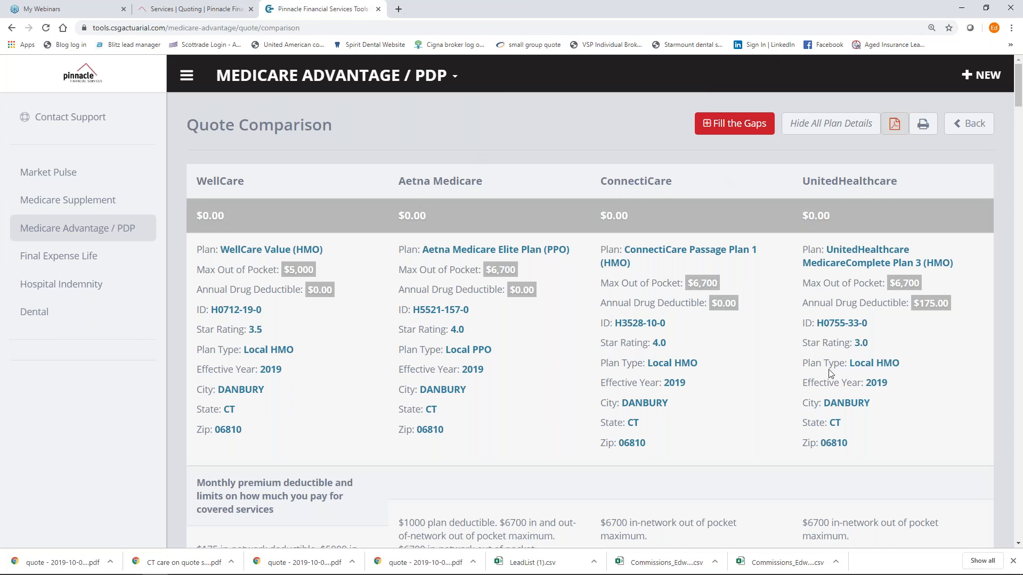
Add Guarantee Trust Life's Advantage Plus - 10 Day Benefits plan ($12.05) for zip 06810 to the comparison.
left_click(746, 131)
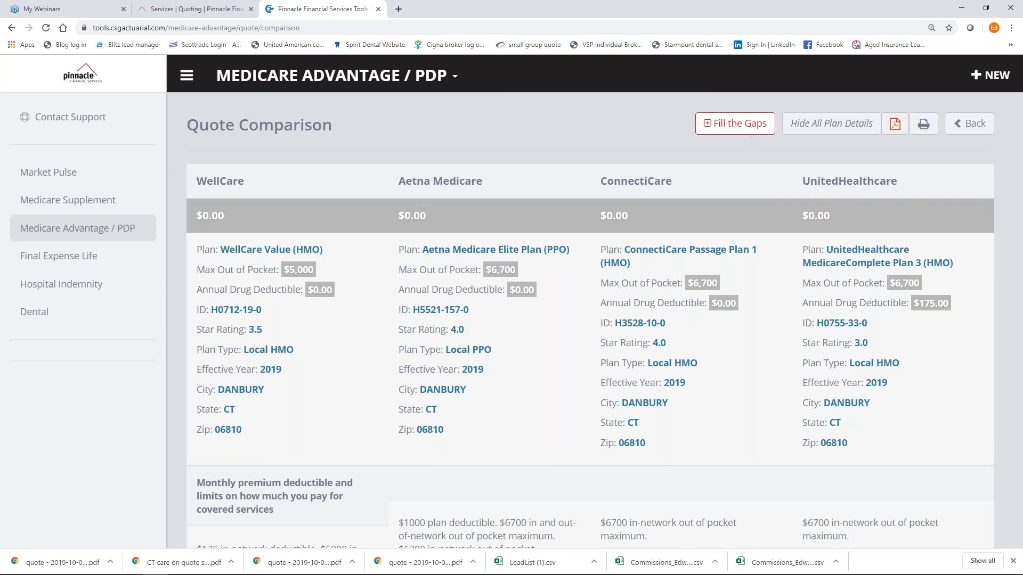
left_click(421, 182)
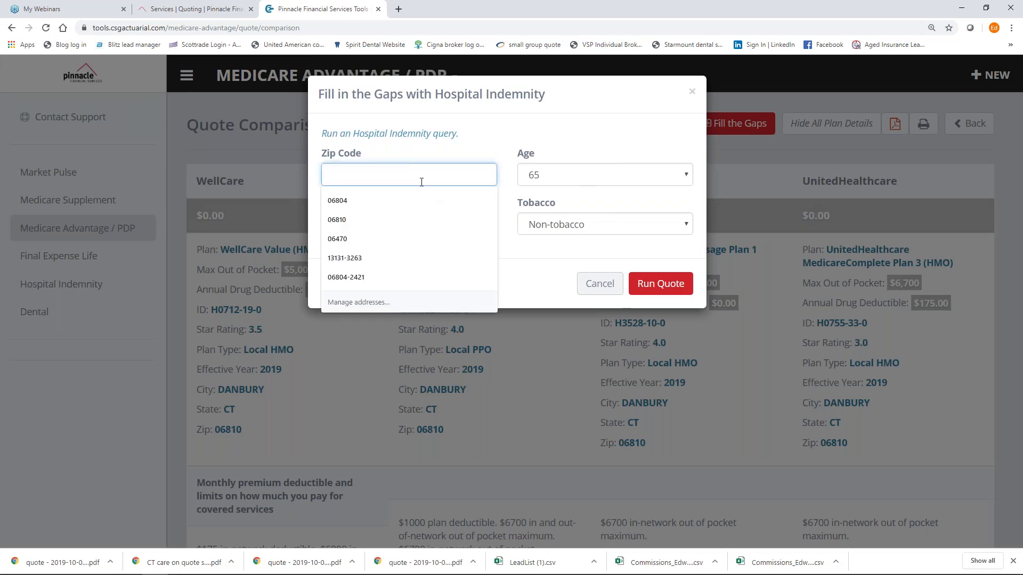
type("06810")
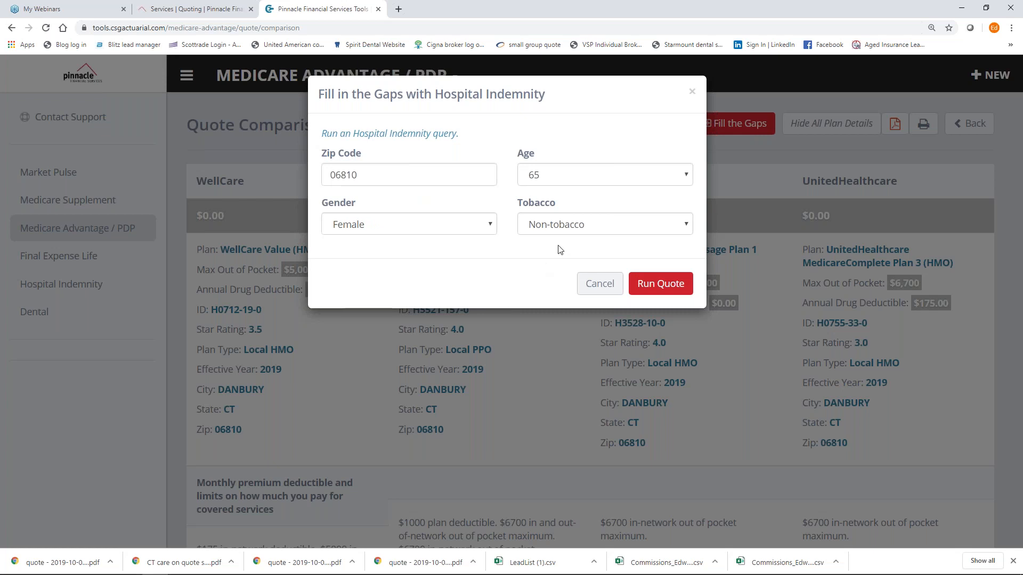
left_click(653, 283)
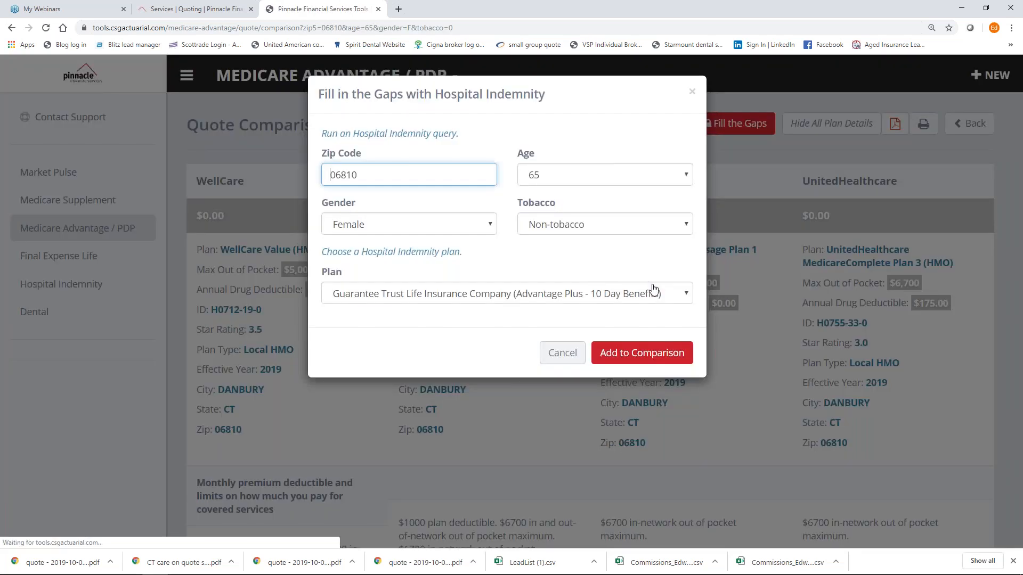
left_click(588, 299)
left_click(583, 327)
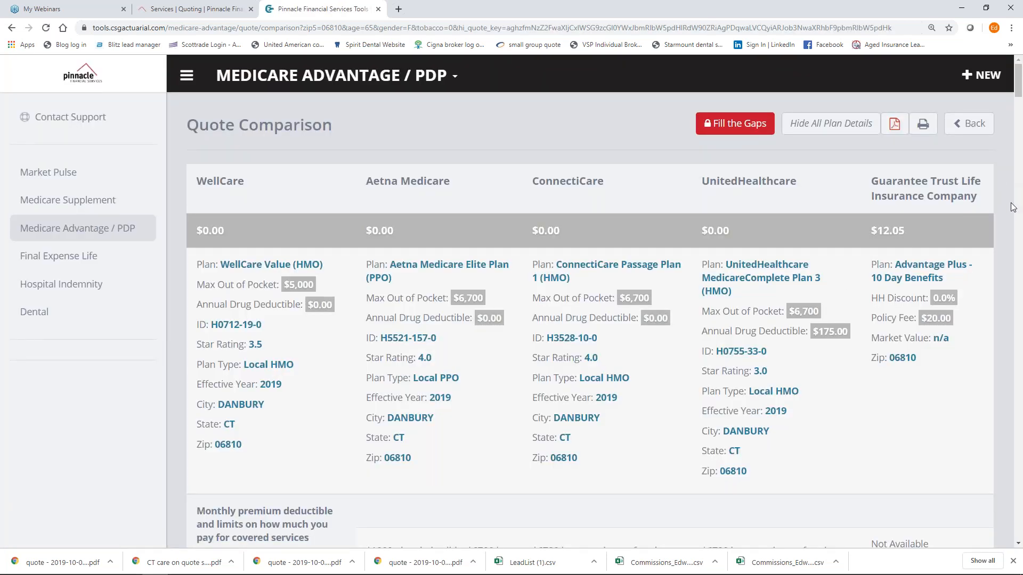
Set the indemnity plan's ambulance benefit to $250 per occurrence.
scroll(1016, 219, "down", 10)
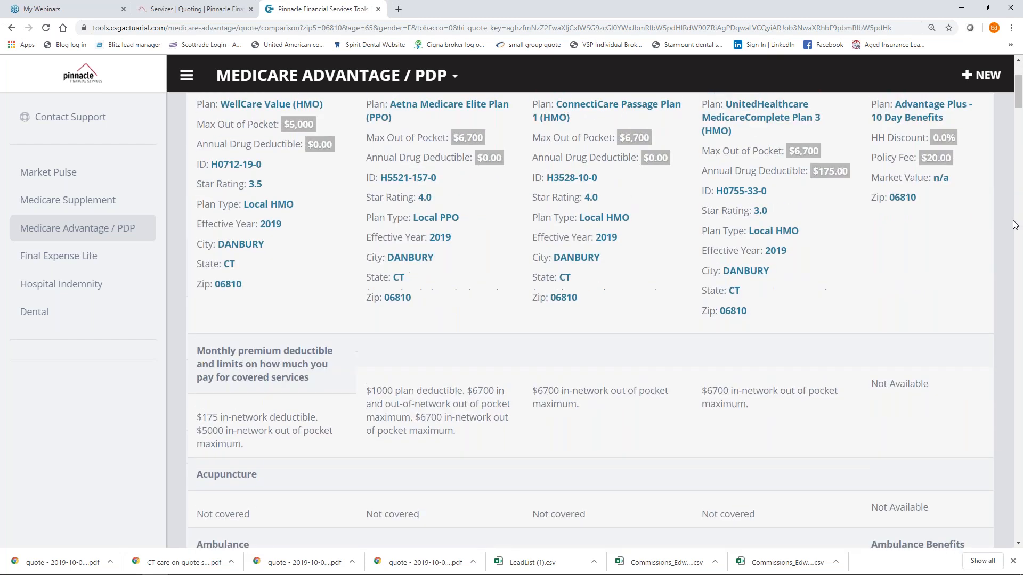
scroll(1015, 224, "up", 5)
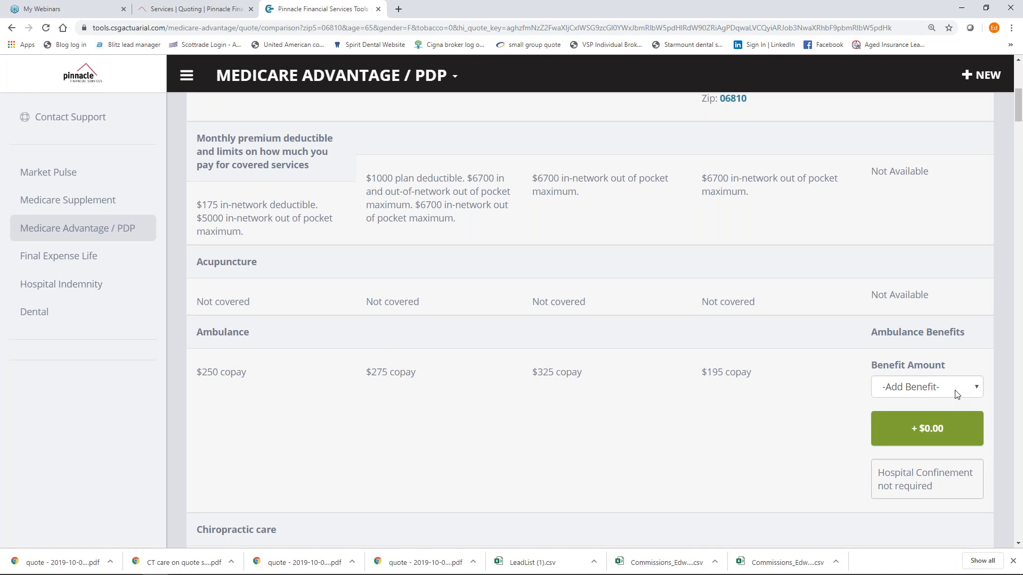
left_click(941, 395)
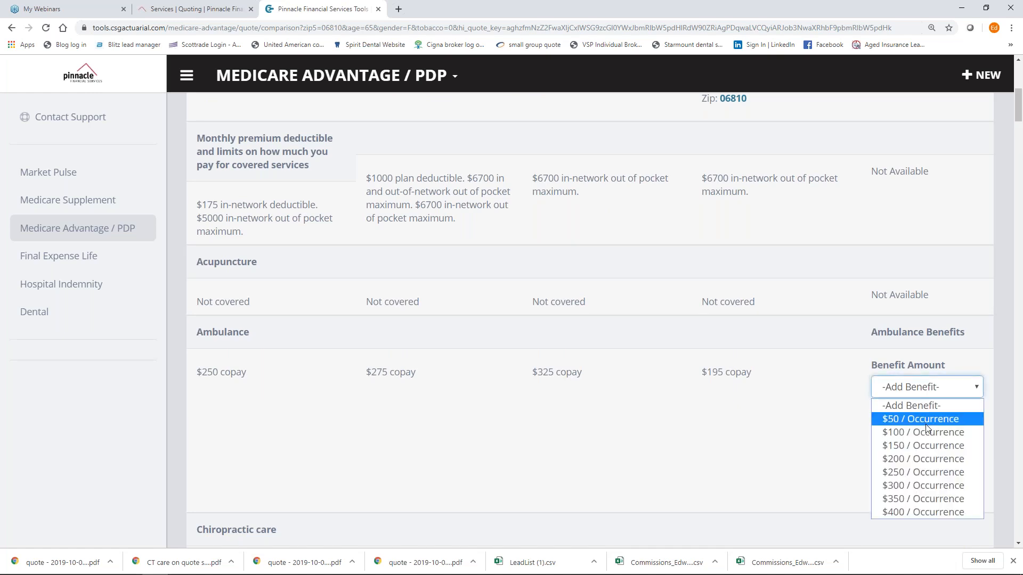
left_click(927, 472)
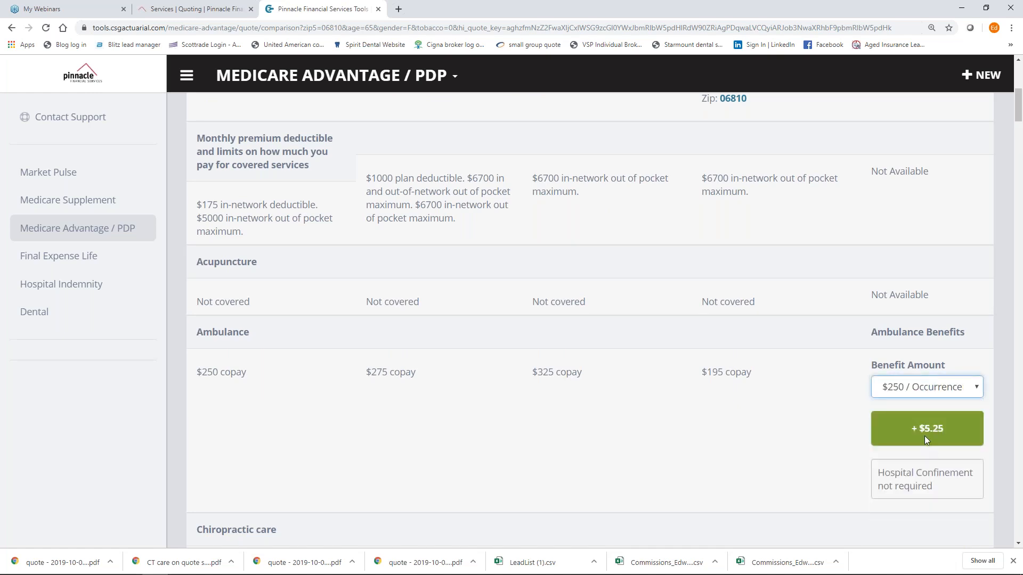
Raise hospital confinement to $350 per day, bringing the premium to $41.00.
scroll(925, 436, "down", 7)
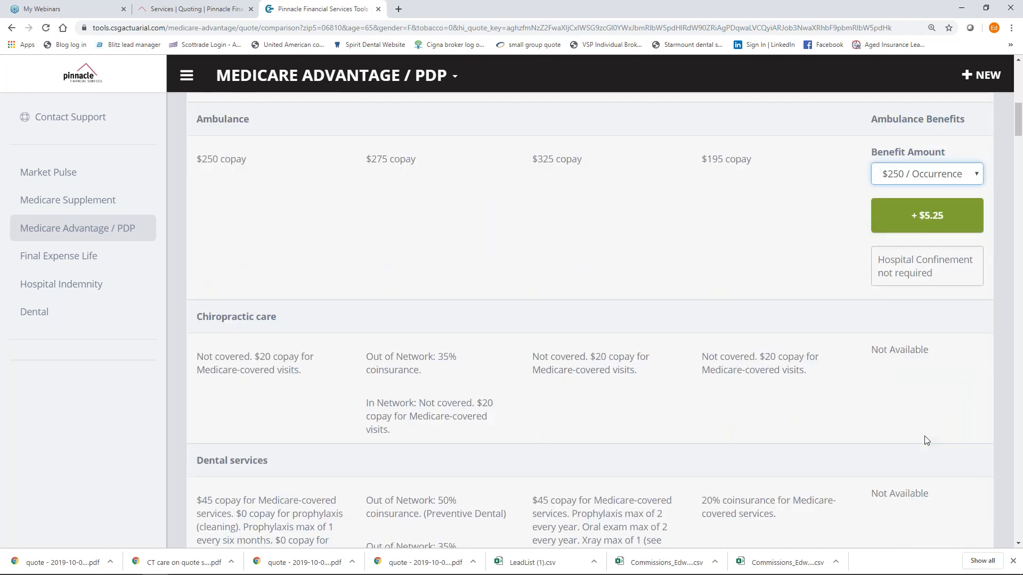
scroll(926, 440, "down", 14)
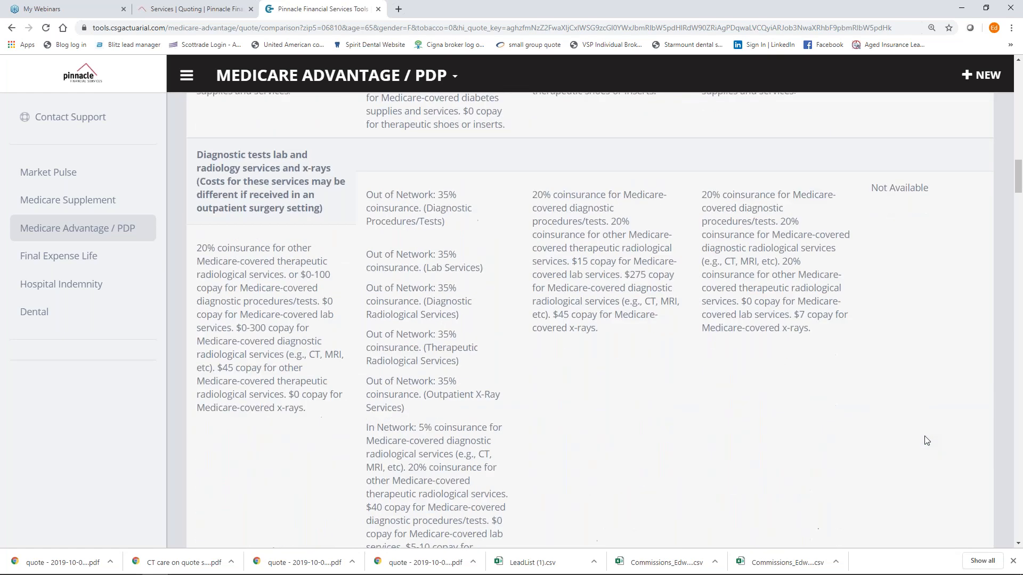
scroll(927, 440, "down", 15)
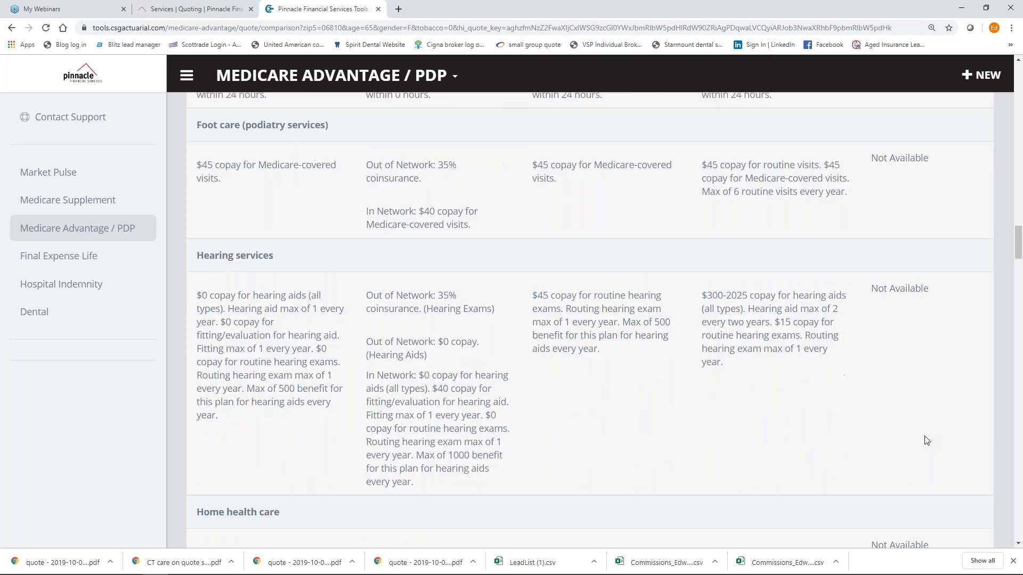
scroll(927, 440, "down", 1)
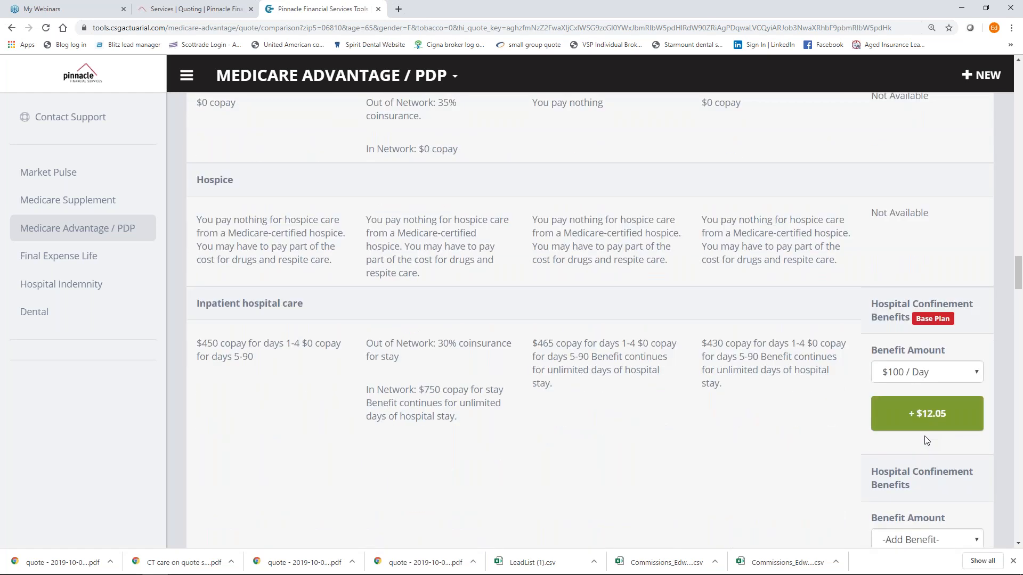
left_click(967, 378)
scroll(926, 334, "down", 5)
scroll(926, 334, "up", 2)
left_click(928, 220)
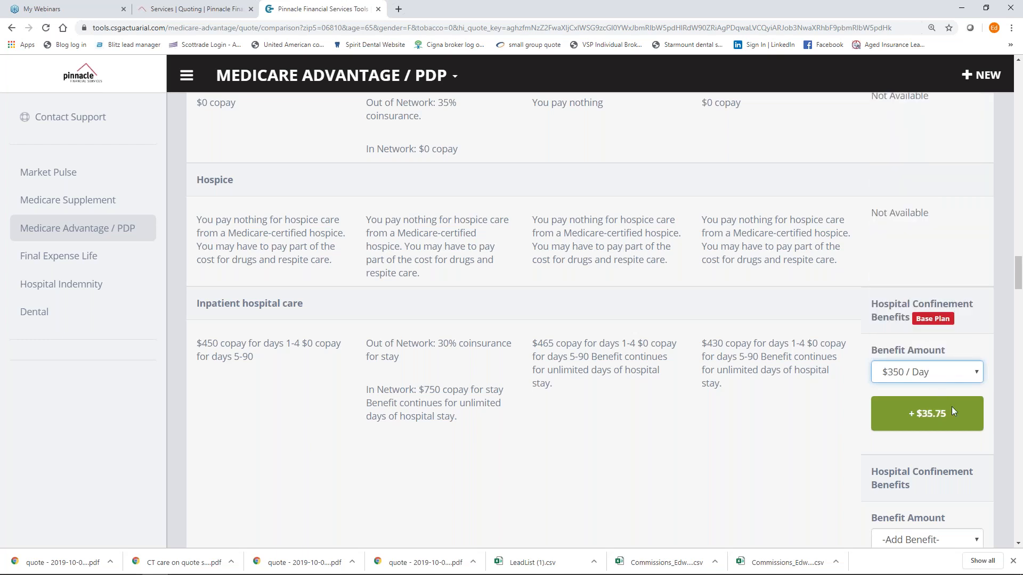
scroll(951, 407, "down", 3)
scroll(952, 407, "up", 8)
scroll(954, 411, "up", 20)
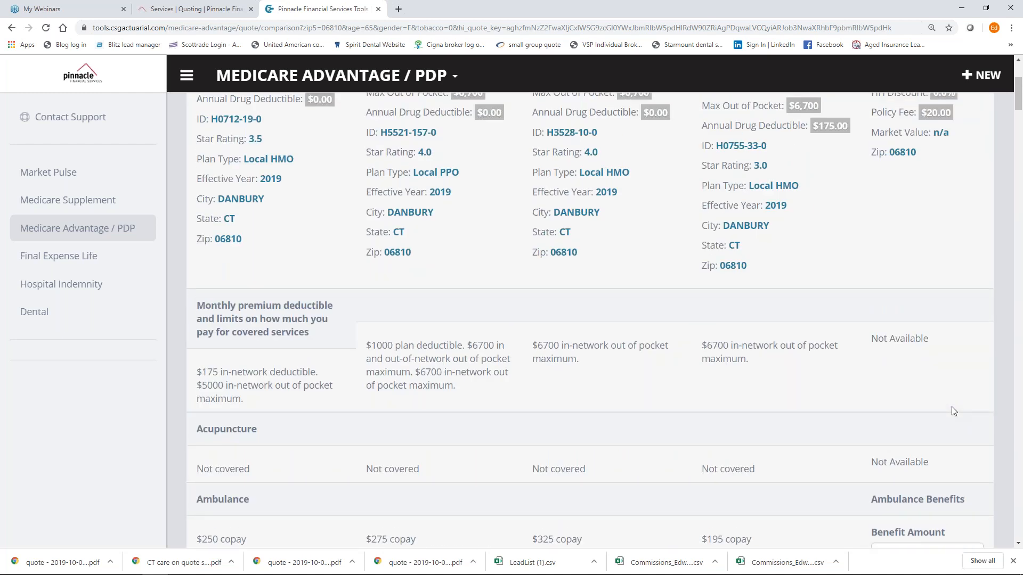
scroll(954, 411, "up", 4)
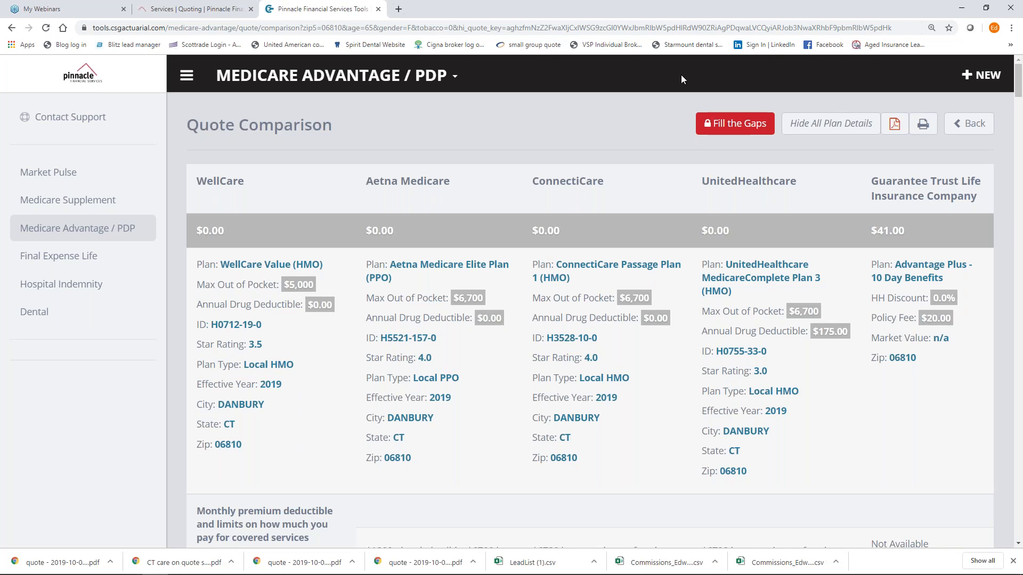
left_click(392, 75)
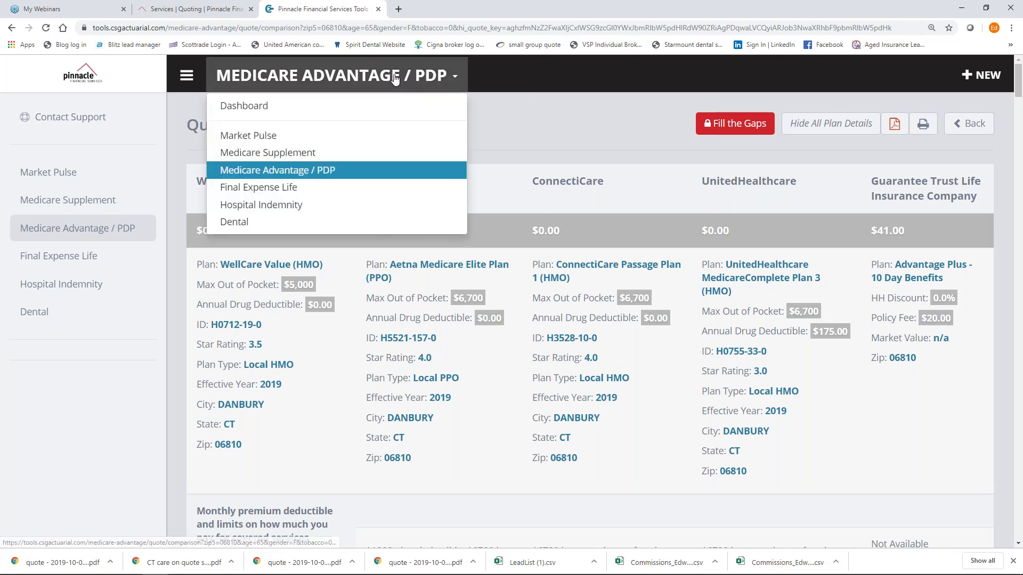
Quote Medicare Supplement Plan G for zip 06810 (Danbury, Fairfield County).
left_click(304, 155)
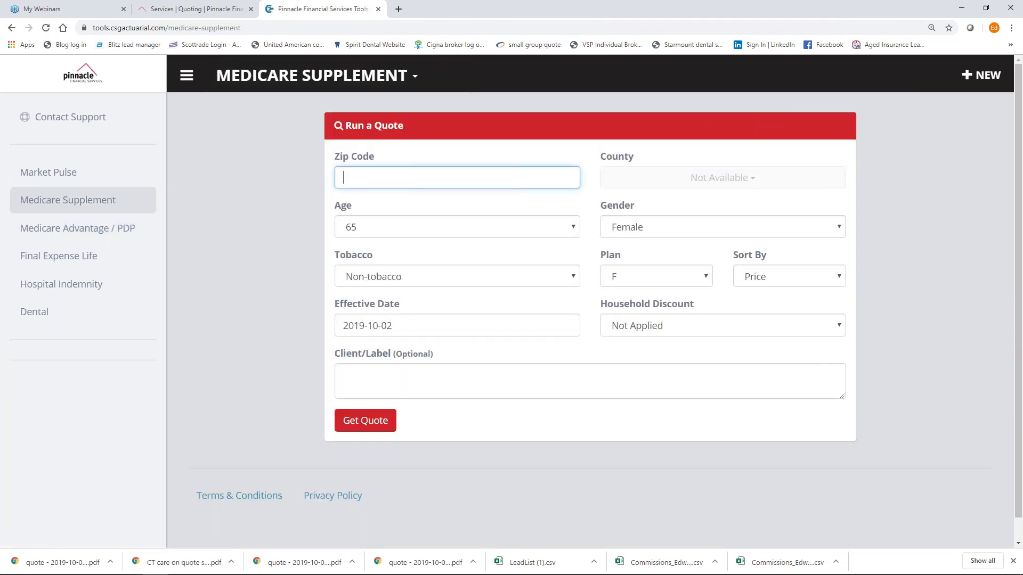
type("06810")
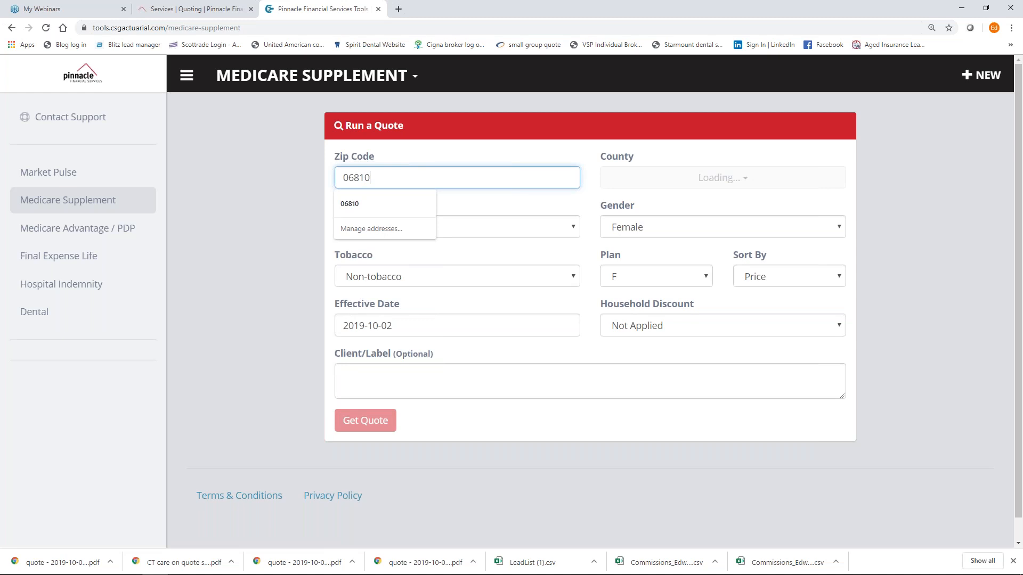
left_click(283, 190)
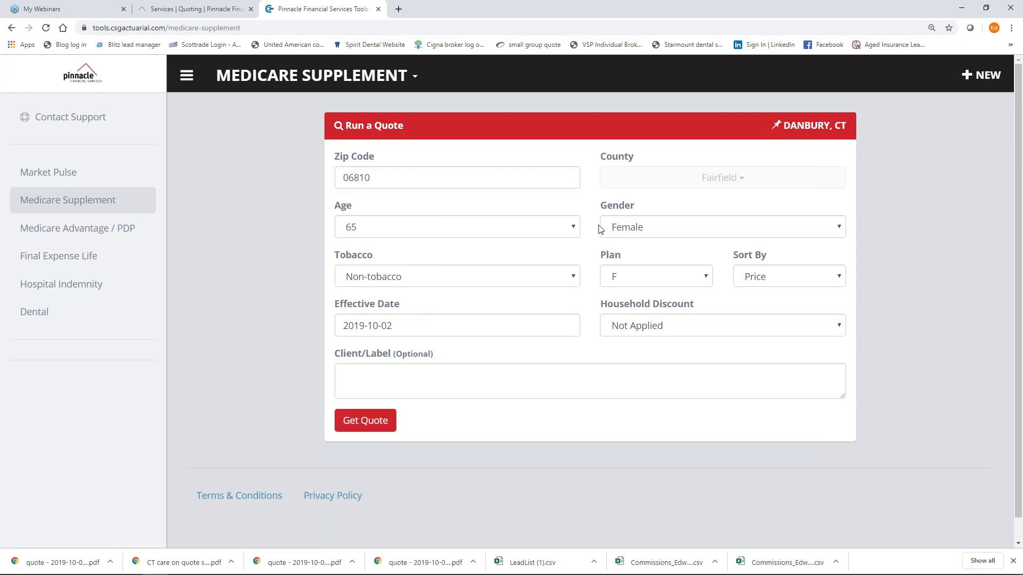
left_click(675, 282)
left_click(677, 373)
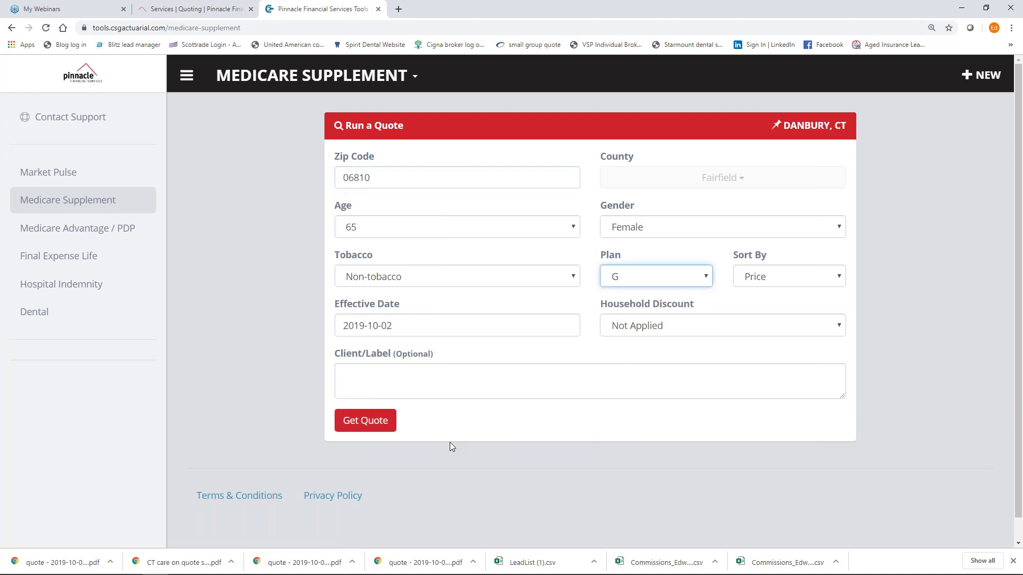
left_click(381, 427)
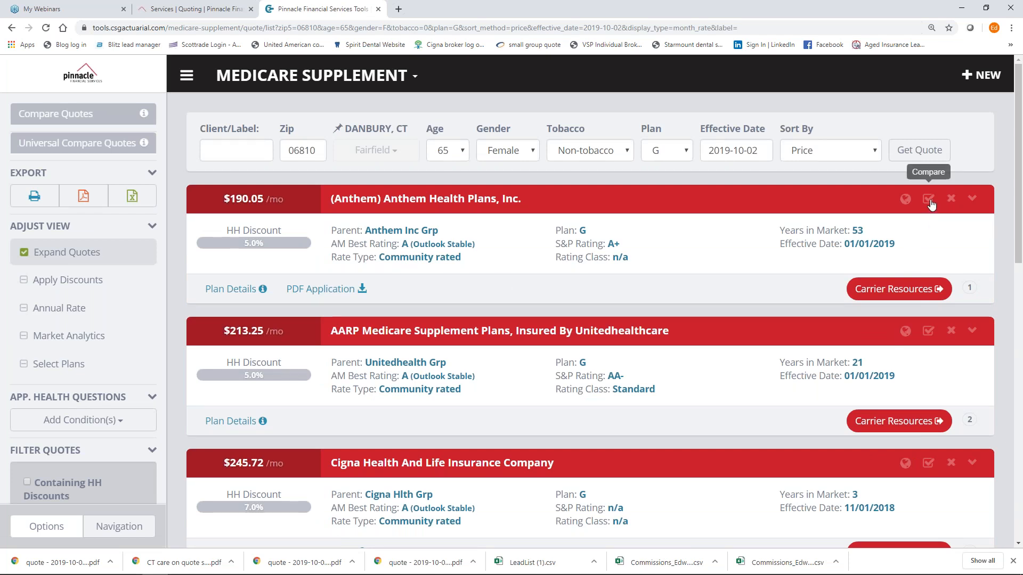
Add the Anthem Plan G ($190.05) and Plan N ($155.08) supplement quotes to comparison.
left_click(929, 199)
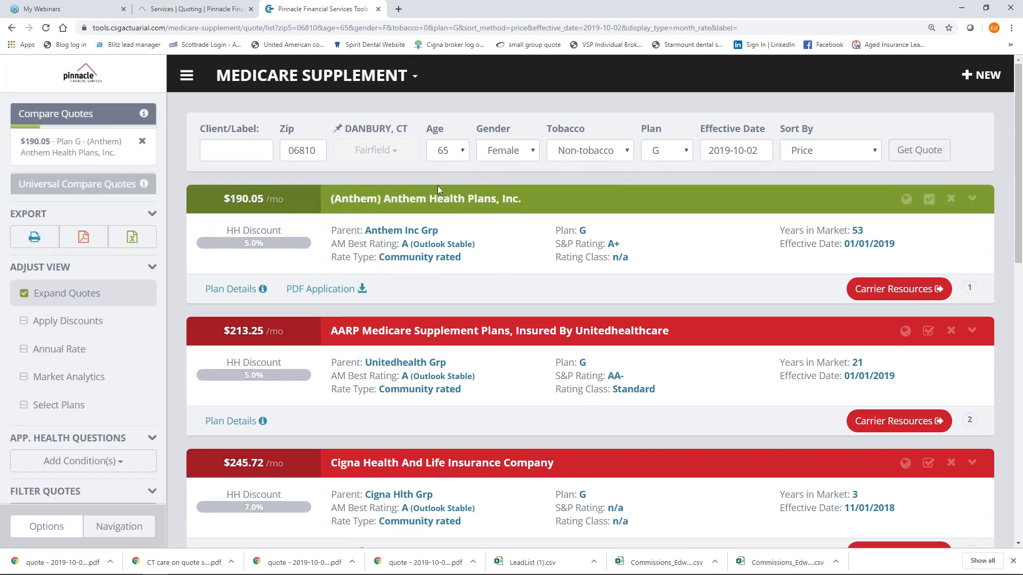
left_click(686, 154)
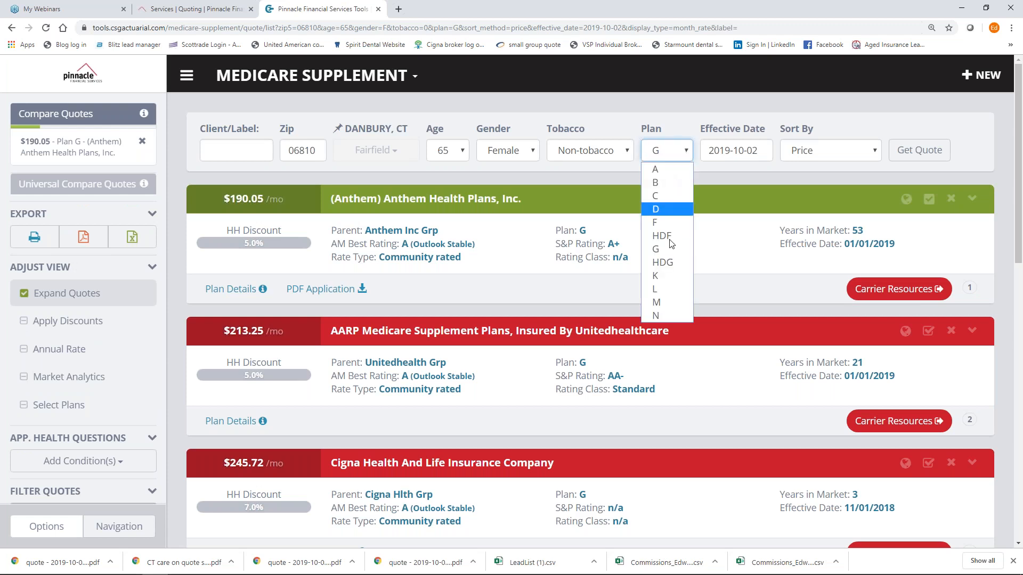
key("Return")
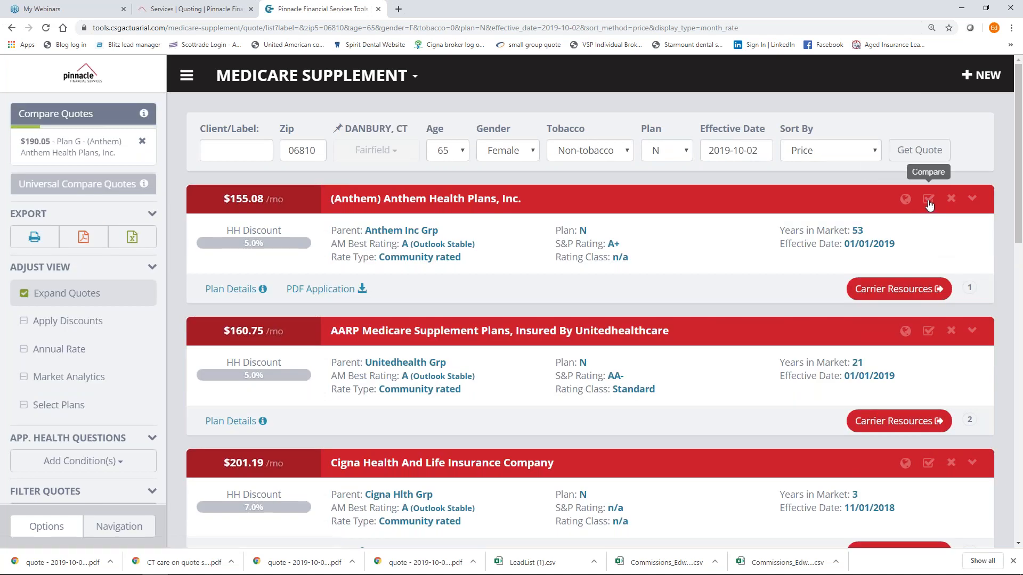
left_click(929, 201)
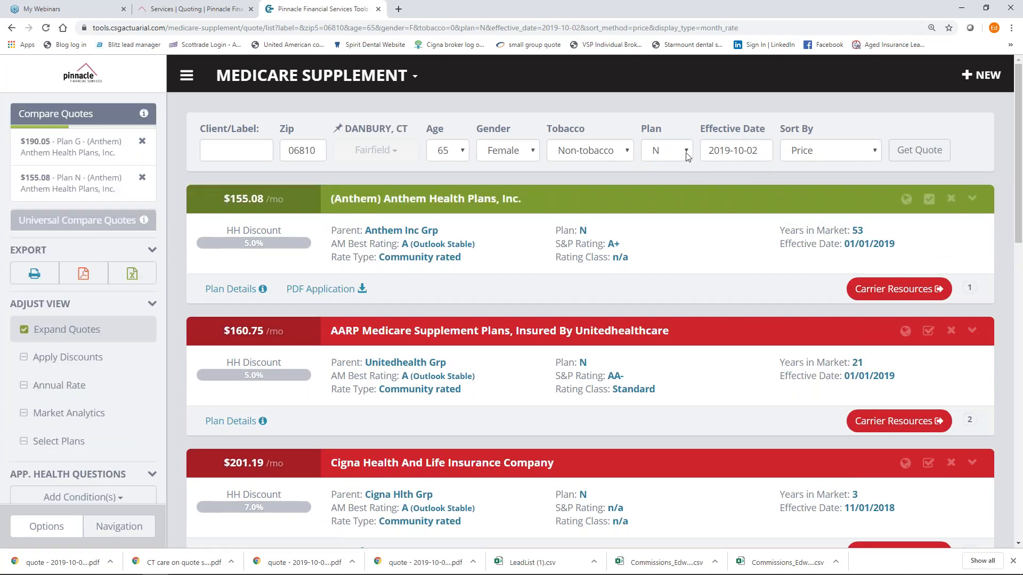
Add Humana Plan HDF ($75.65) and view the three supplement plans side by side.
left_click(687, 154)
left_click(673, 262)
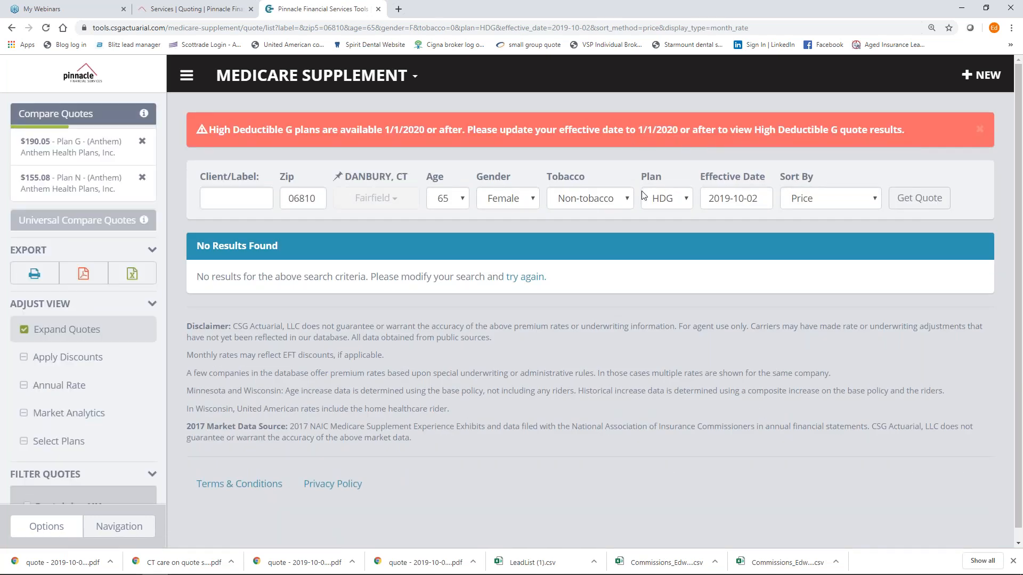
left_click(674, 201)
left_click(672, 288)
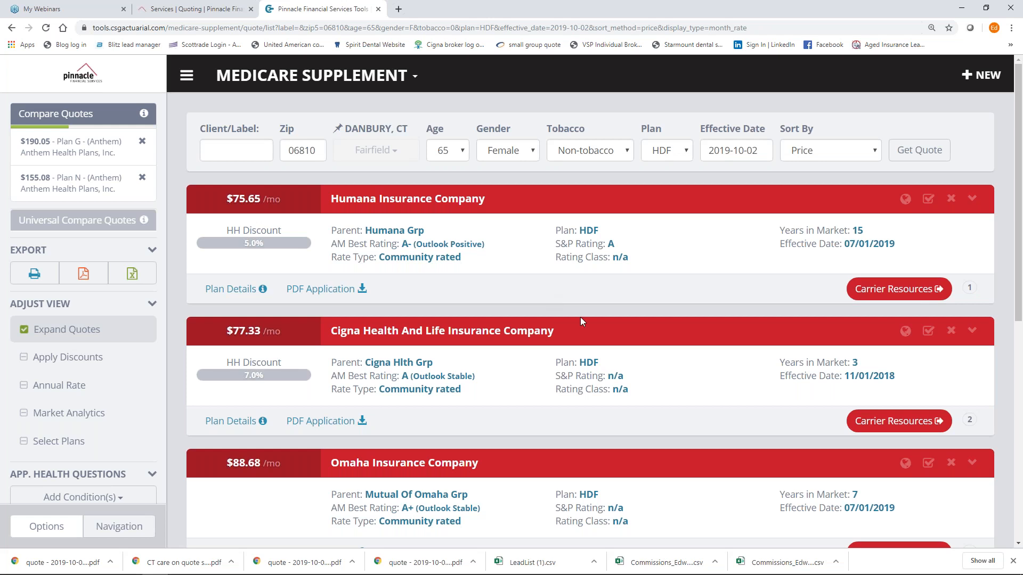
left_click(928, 198)
left_click(37, 113)
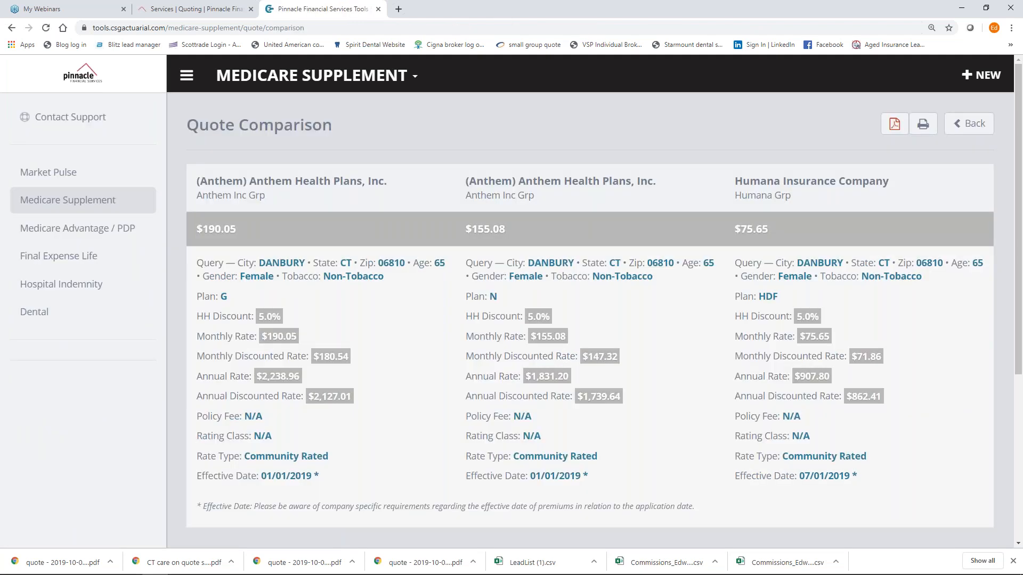
left_click(237, 76)
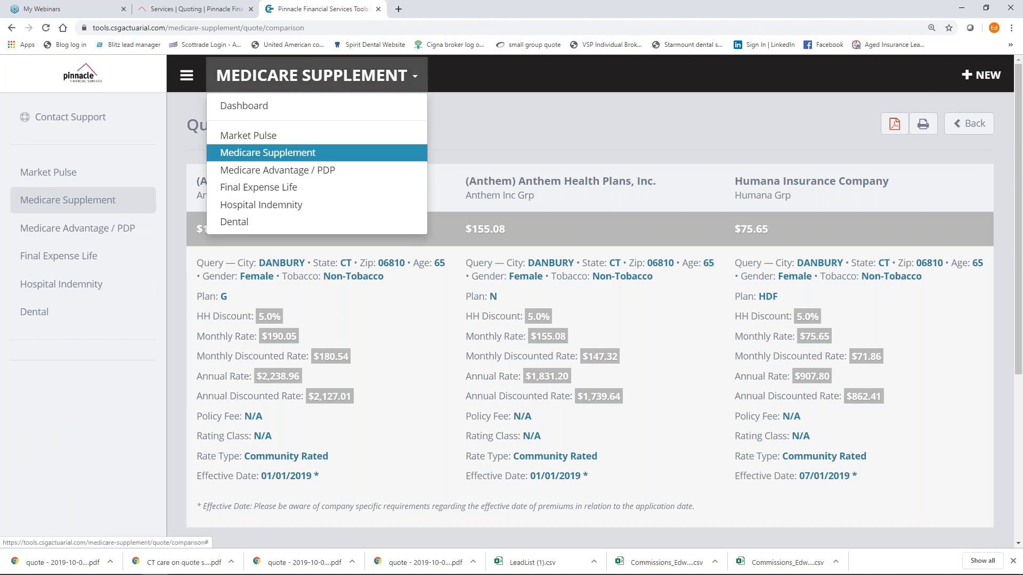
left_click(478, 108)
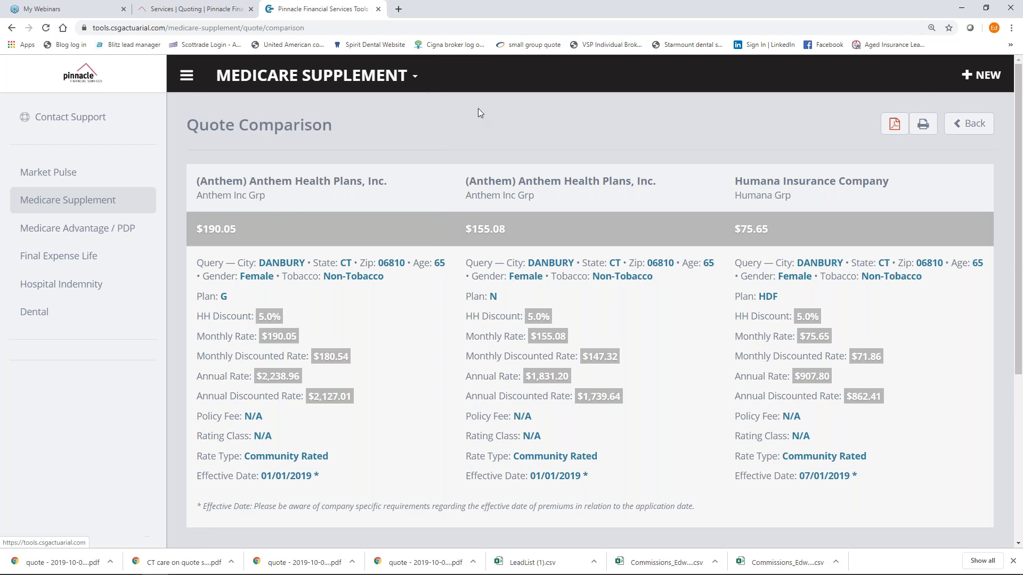
Close the quoting tools tab and scroll to the Final Expense quote form.
left_click(378, 9)
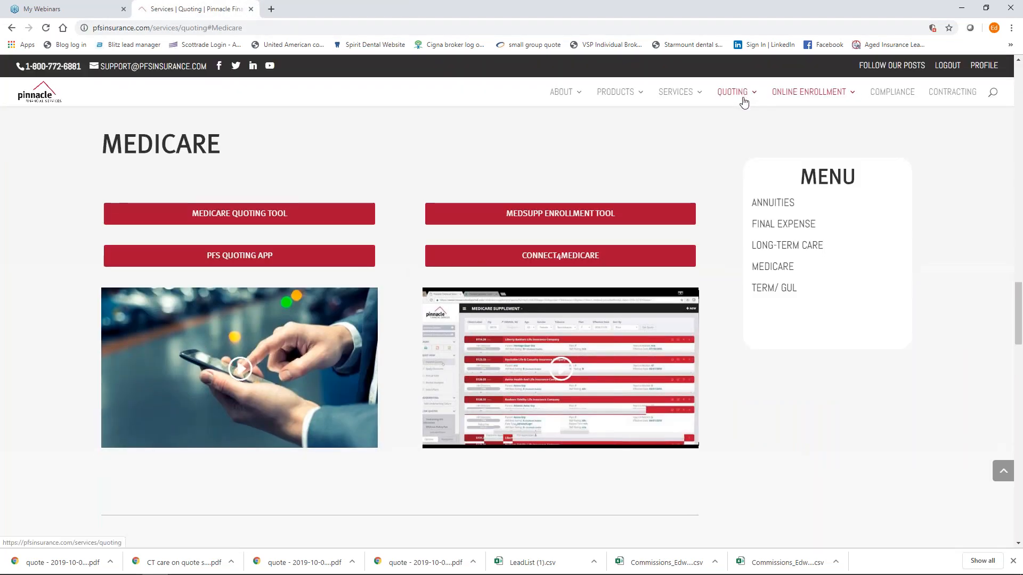
scroll(426, 246, "up", 7)
scroll(426, 246, "up", 20)
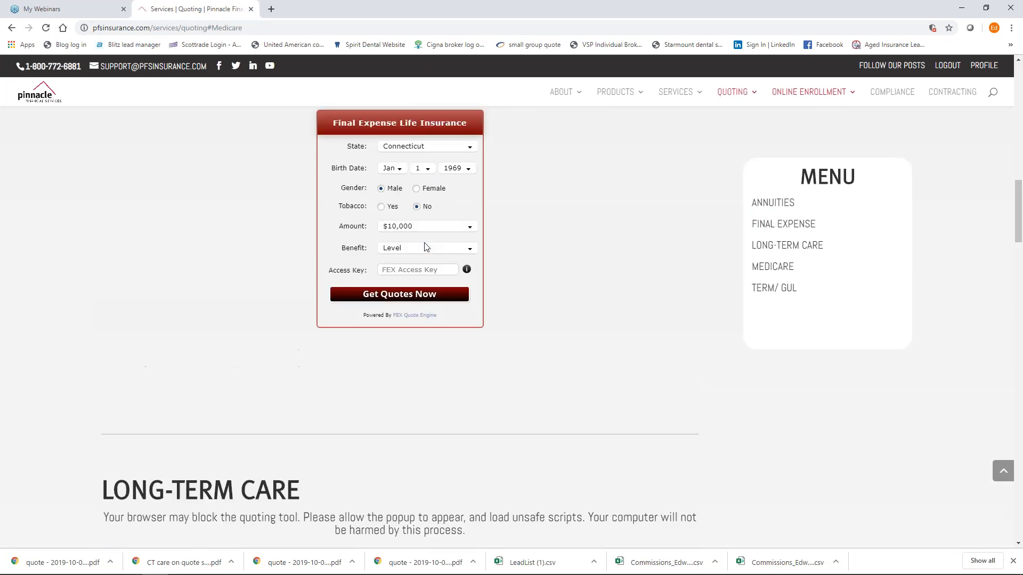
scroll(424, 242, "up", 4)
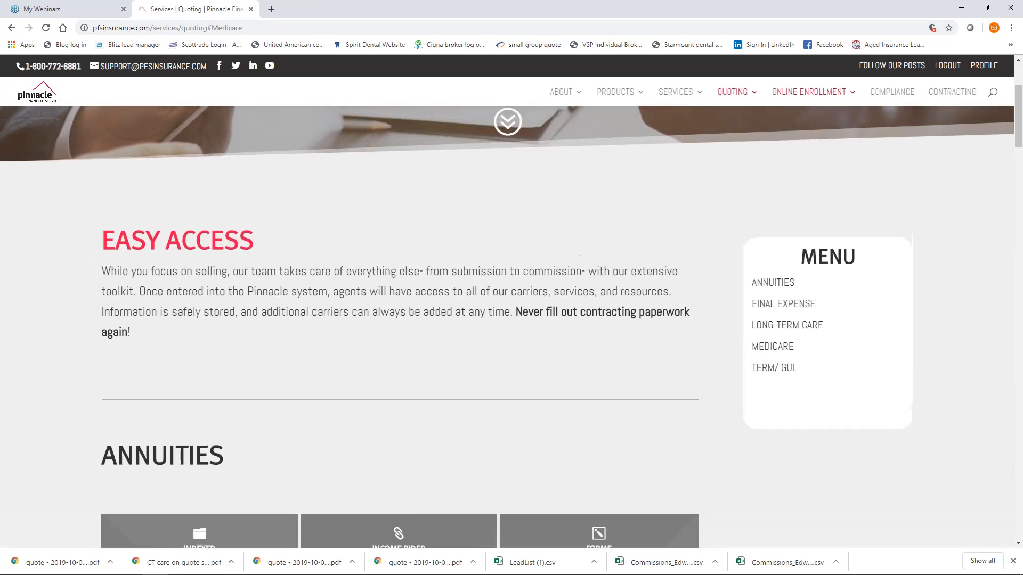
scroll(350, 311, "down", 13)
scroll(480, 308, "down", 2)
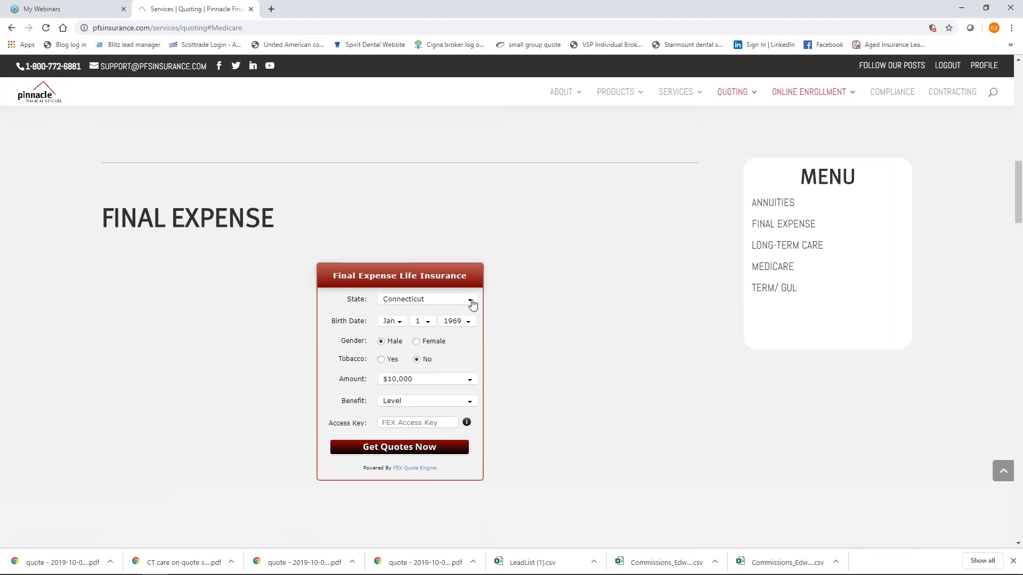
Keep Connecticut as the state, set birth year 1950, and get Final Expense quotes.
left_click(470, 300)
left_click(426, 377)
left_click(468, 321)
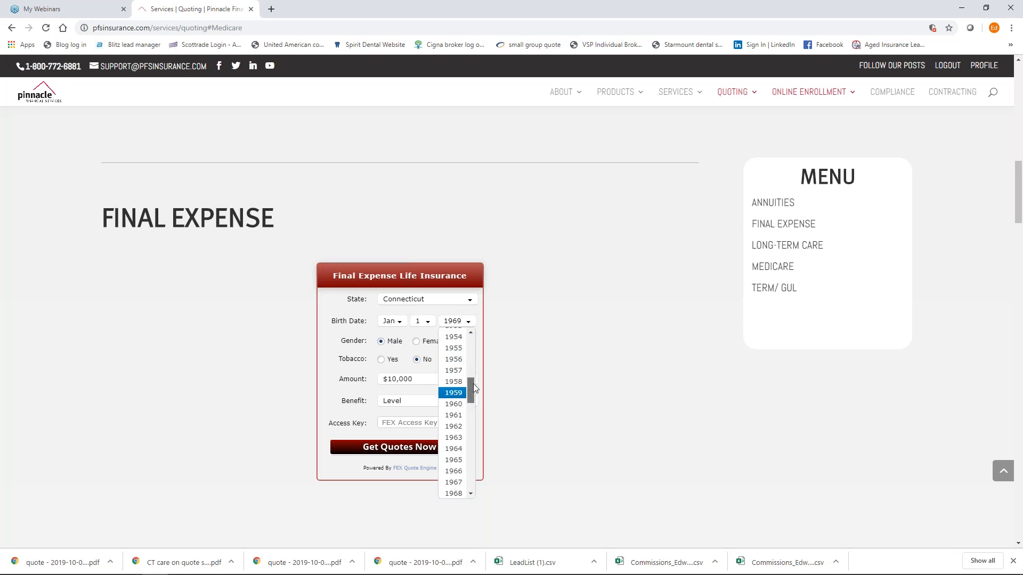
scroll(471, 381, "up", 1)
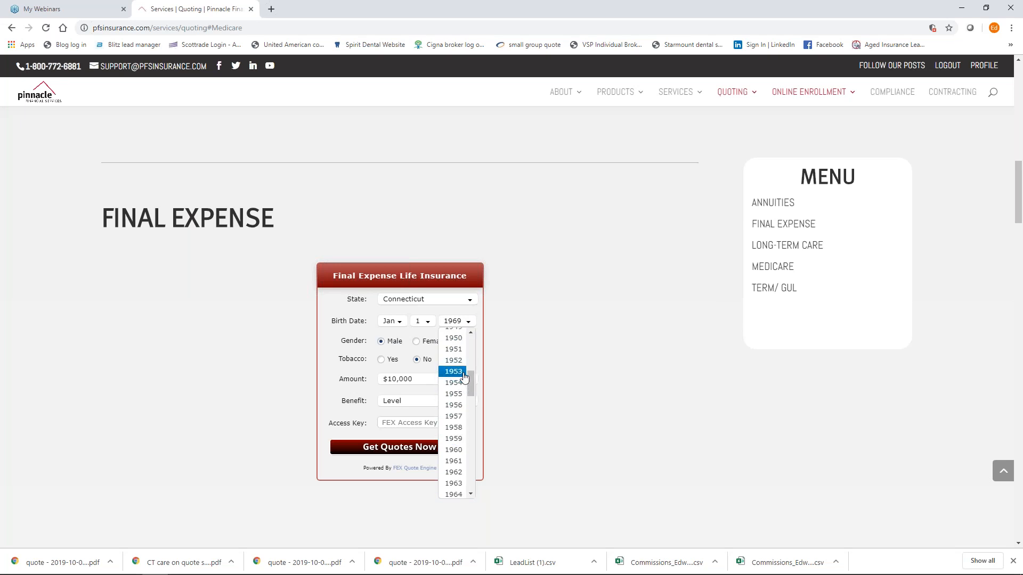
left_click(454, 339)
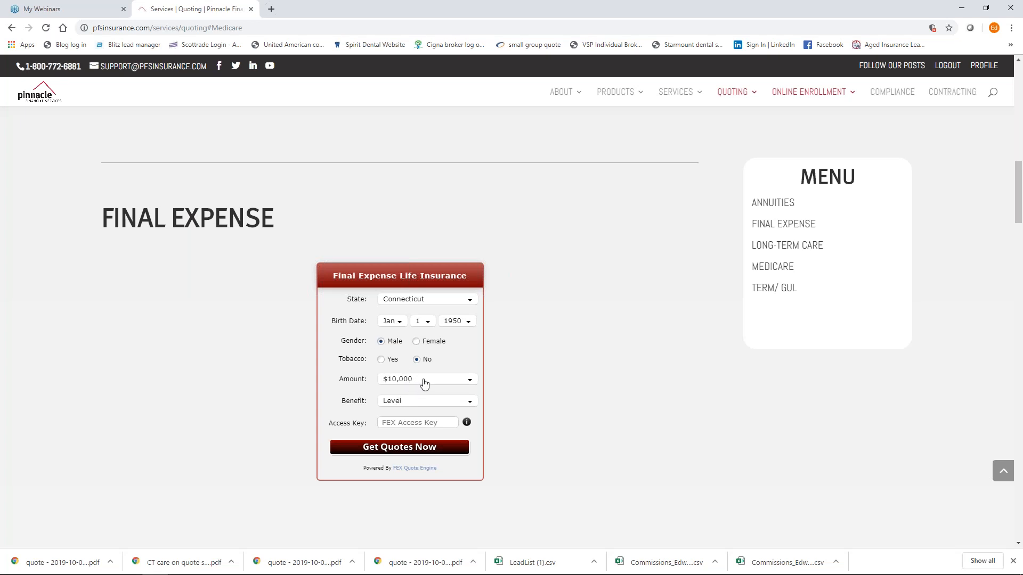
left_click(402, 450)
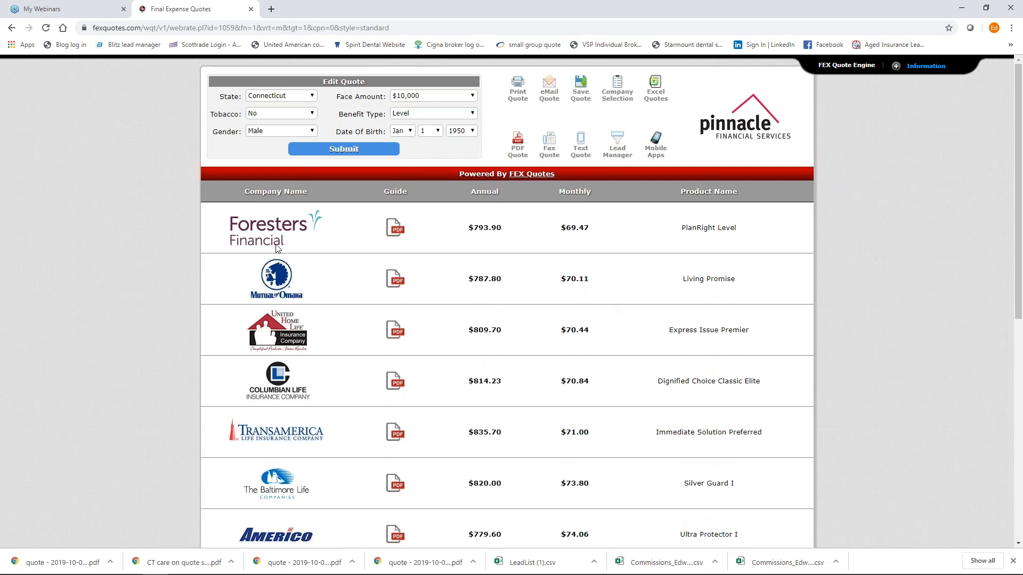
Rerun the final expense quote as Guaranteed Issue (AIG leads at $95.98/mo), then return to the Level results.
scroll(266, 314, "down", 7)
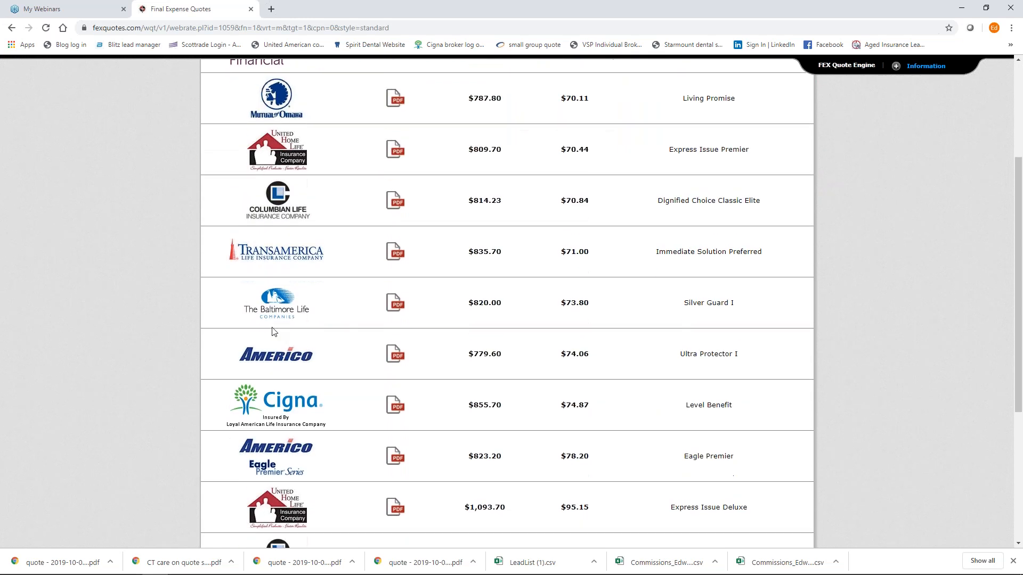
scroll(273, 334, "up", 8)
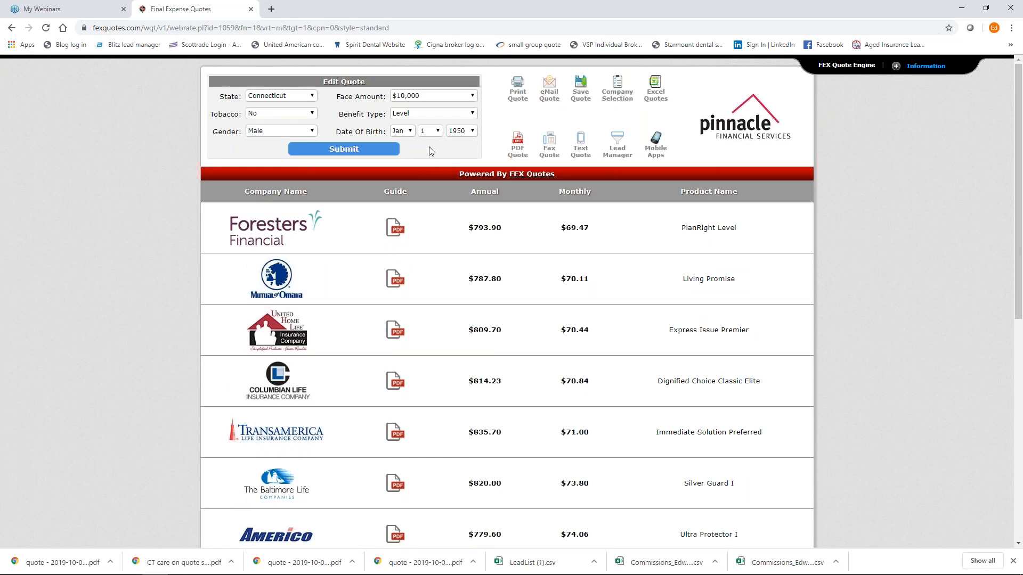
left_click(434, 113)
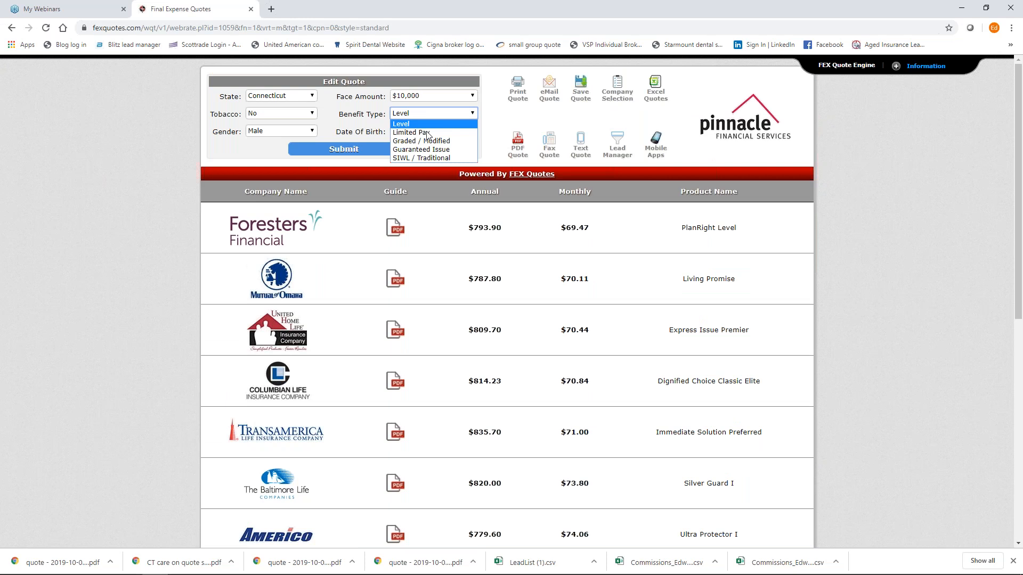
left_click(431, 149)
left_click(378, 151)
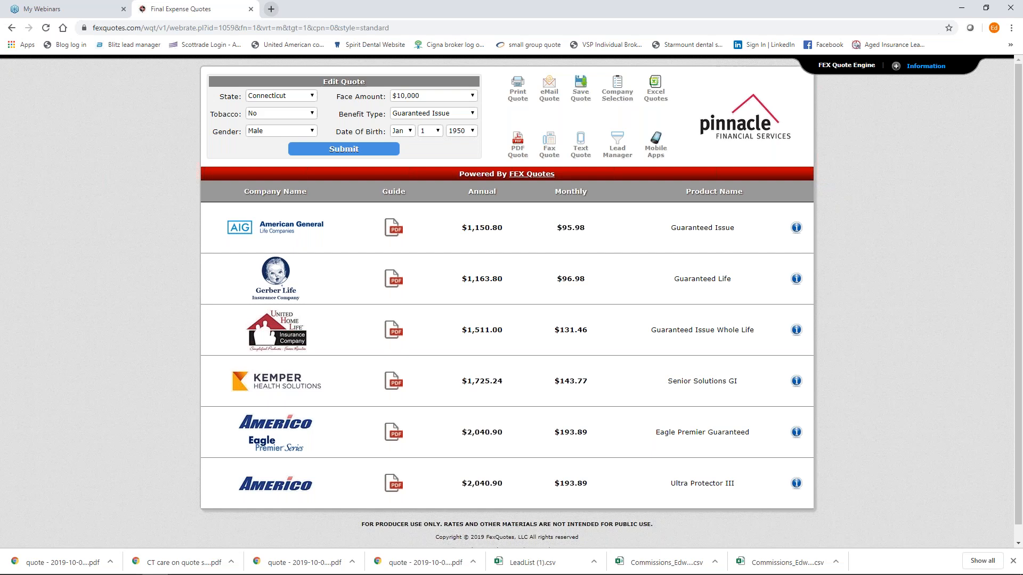
left_click(11, 28)
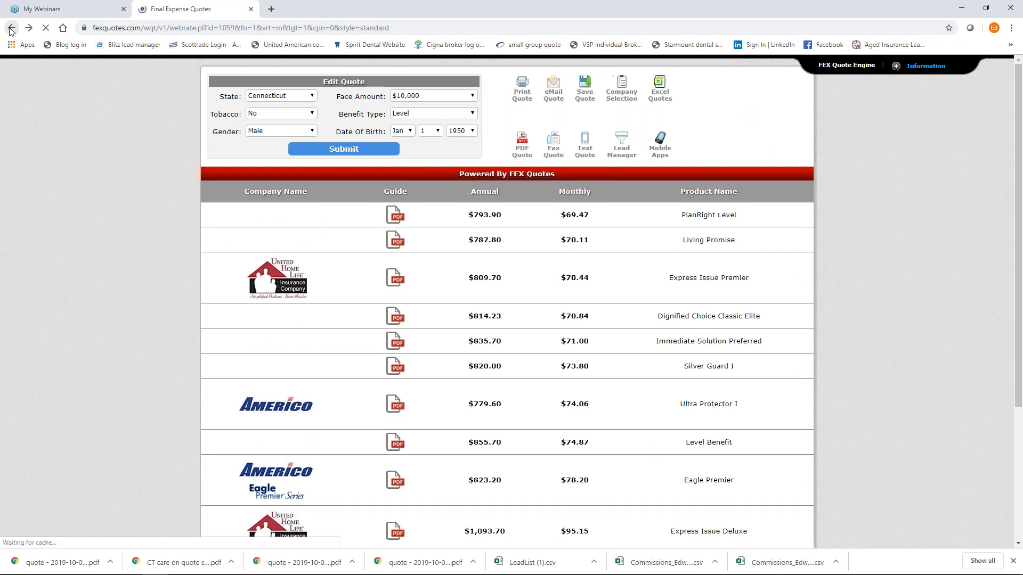
Go from the Pinnacle home page to the AEP Toolkit, browse its sneak peeks and certifications, then open a new tab.
left_click(11, 28)
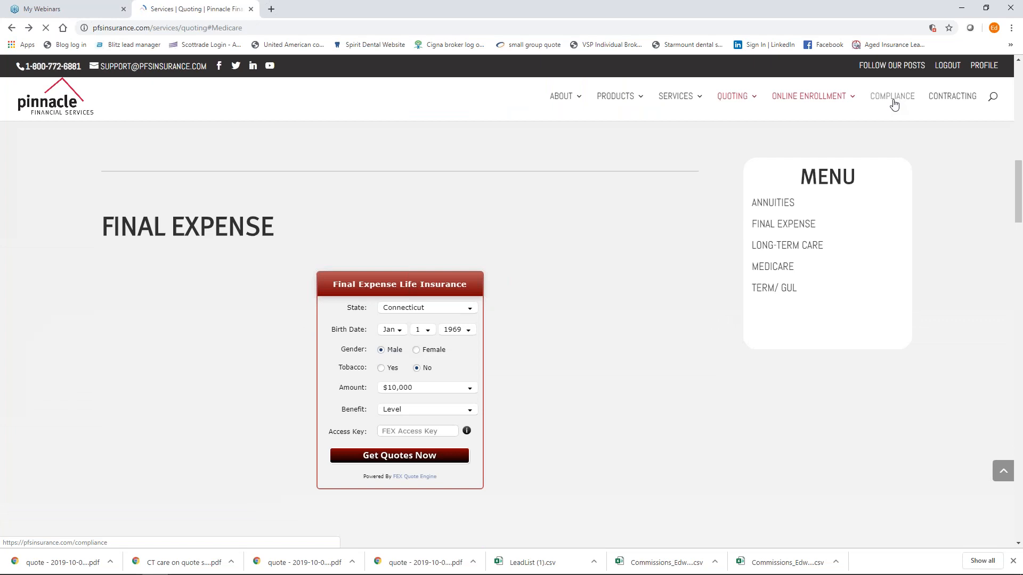
left_click(41, 98)
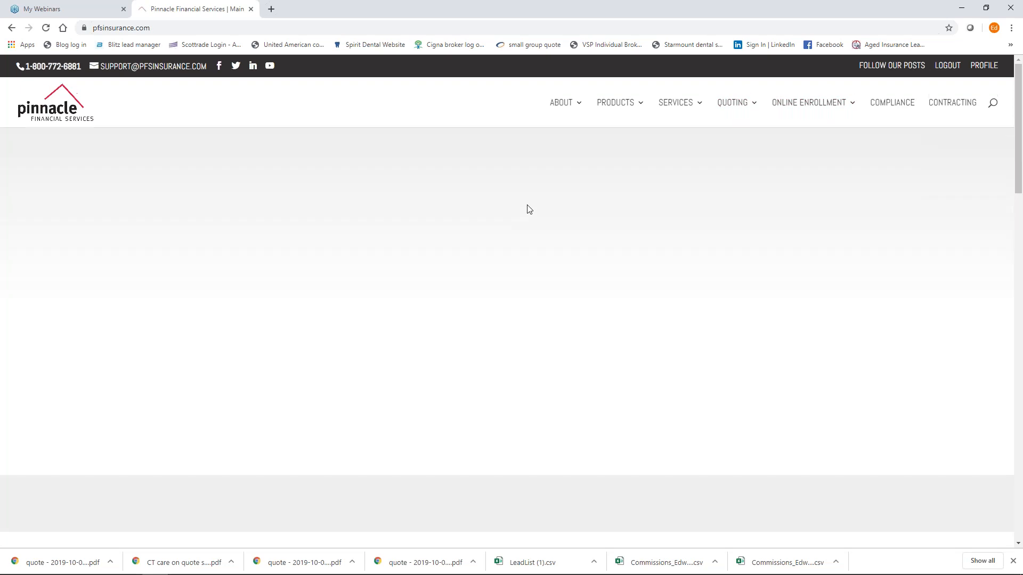
scroll(529, 209, "down", 3)
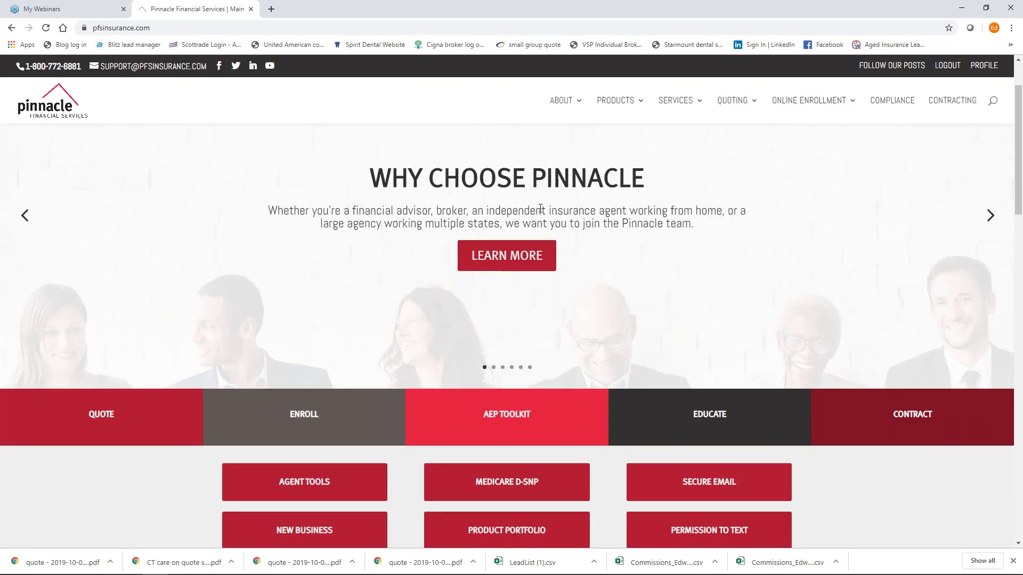
left_click(498, 361)
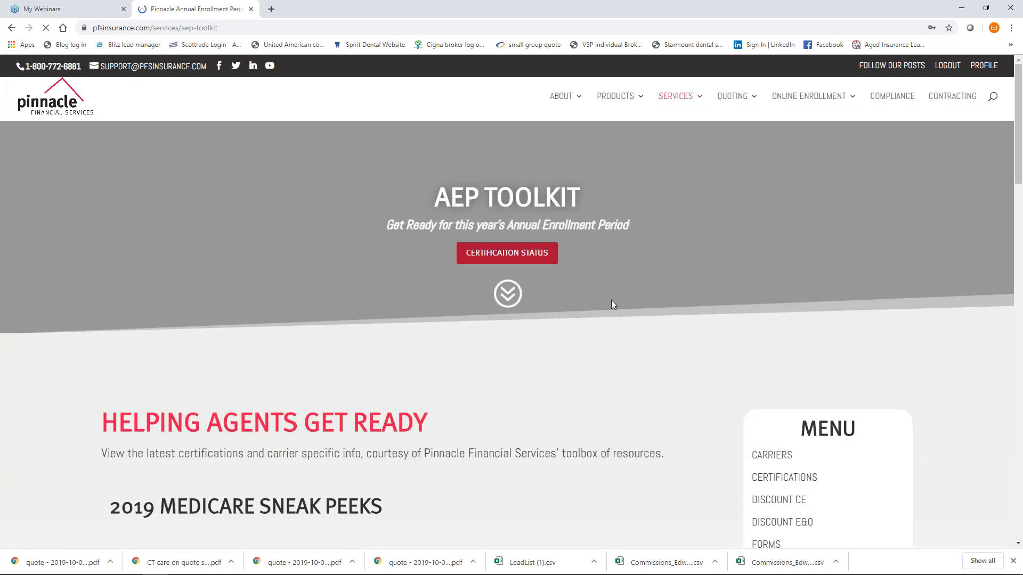
scroll(607, 288, "down", 5)
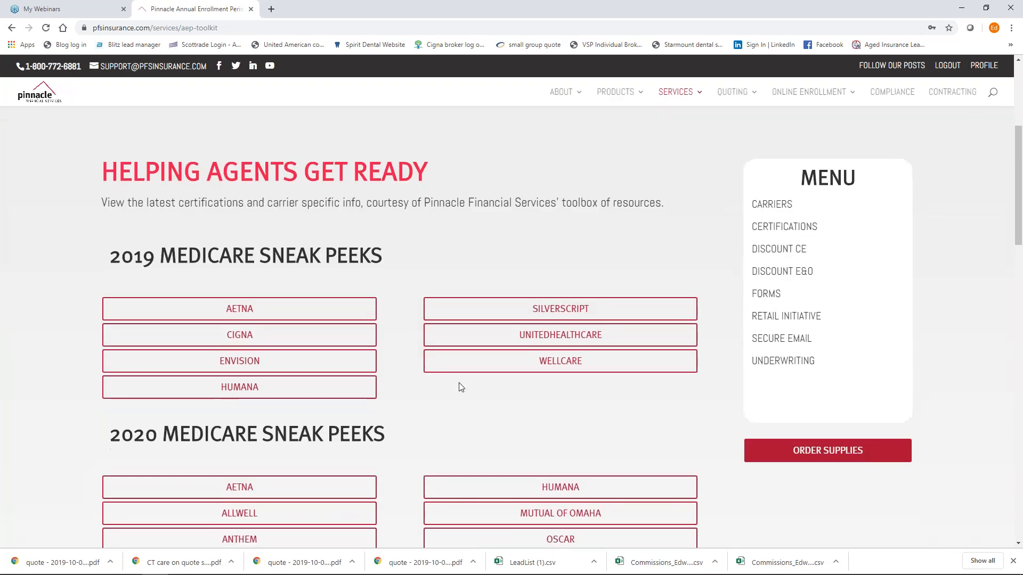
scroll(526, 409, "down", 3)
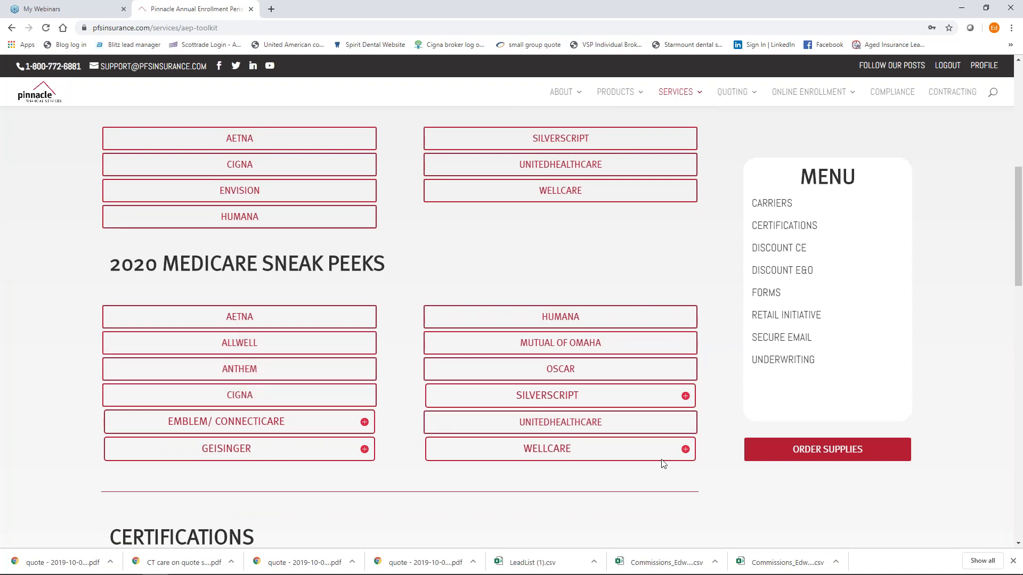
scroll(663, 464, "down", 2)
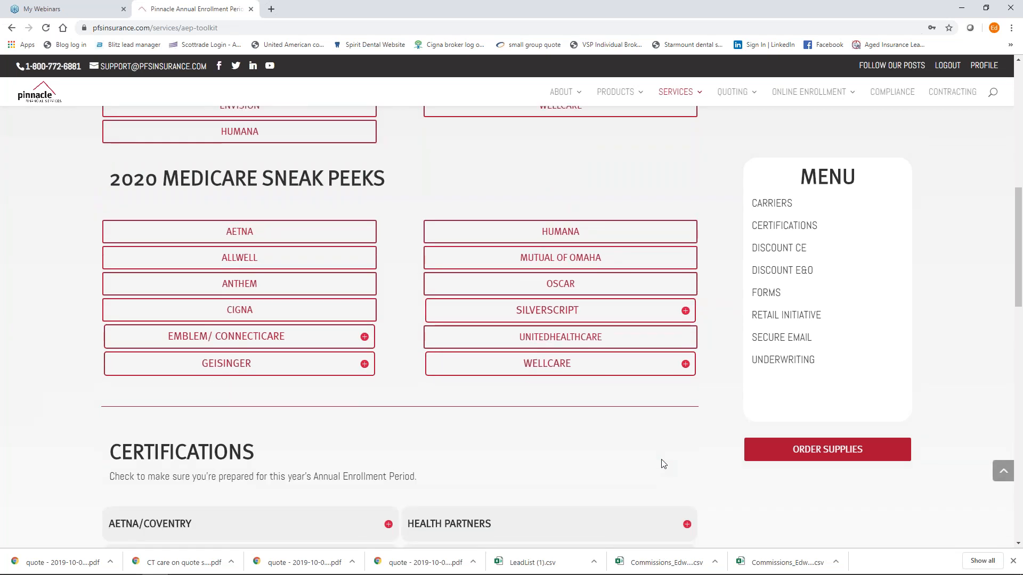
scroll(663, 464, "down", 6)
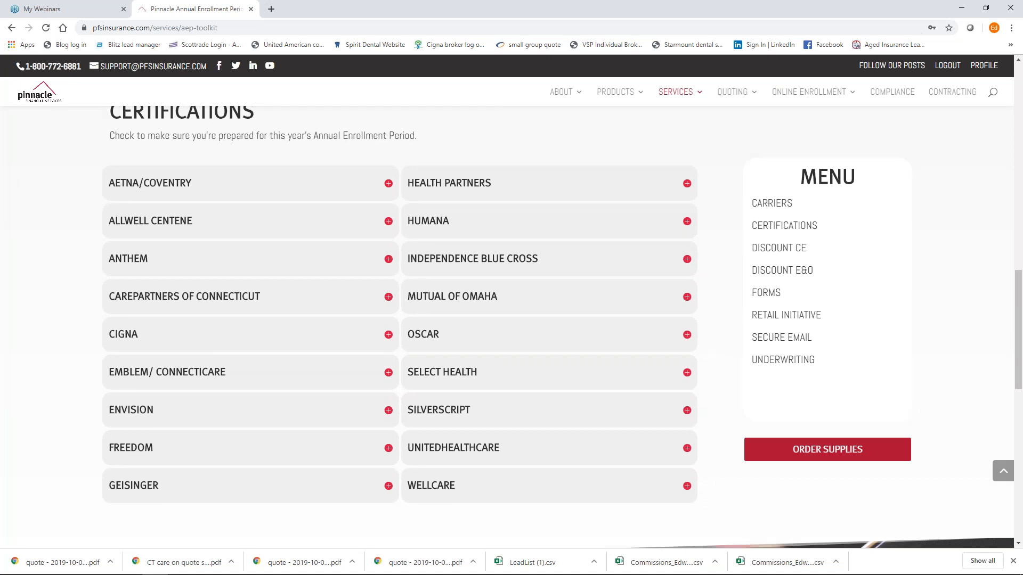
scroll(562, 422, "up", 15)
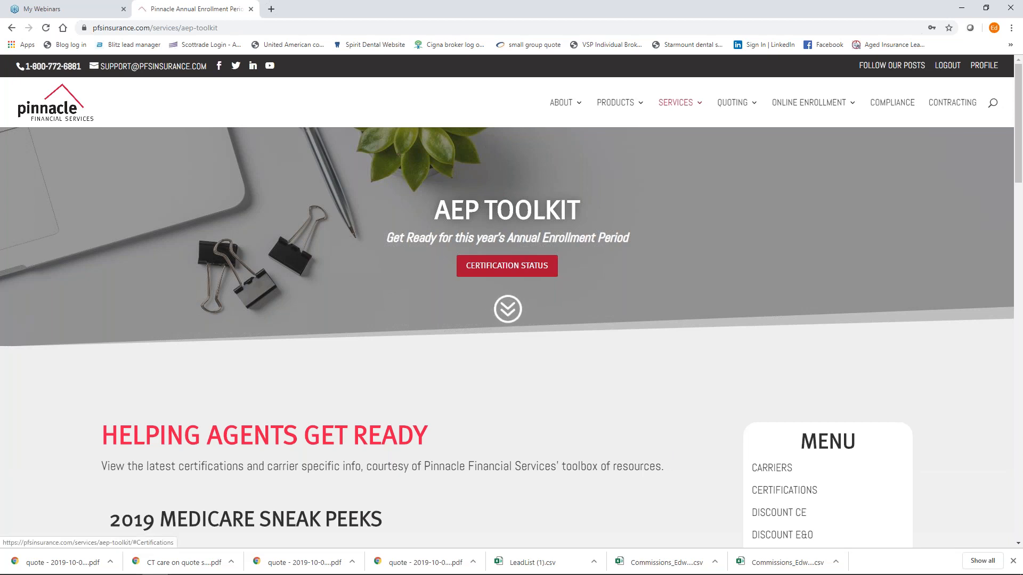
left_click(272, 9)
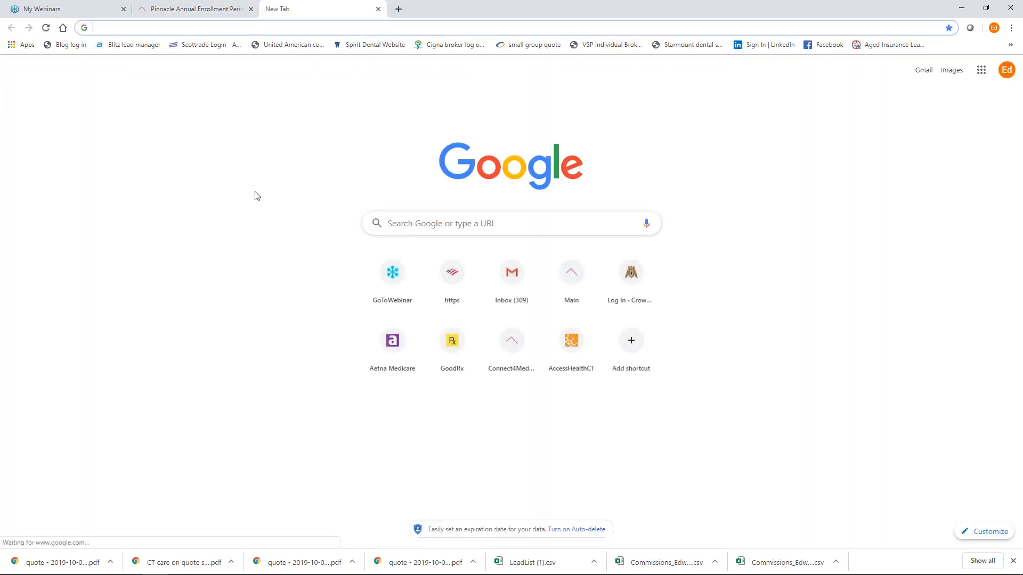
type("www.")
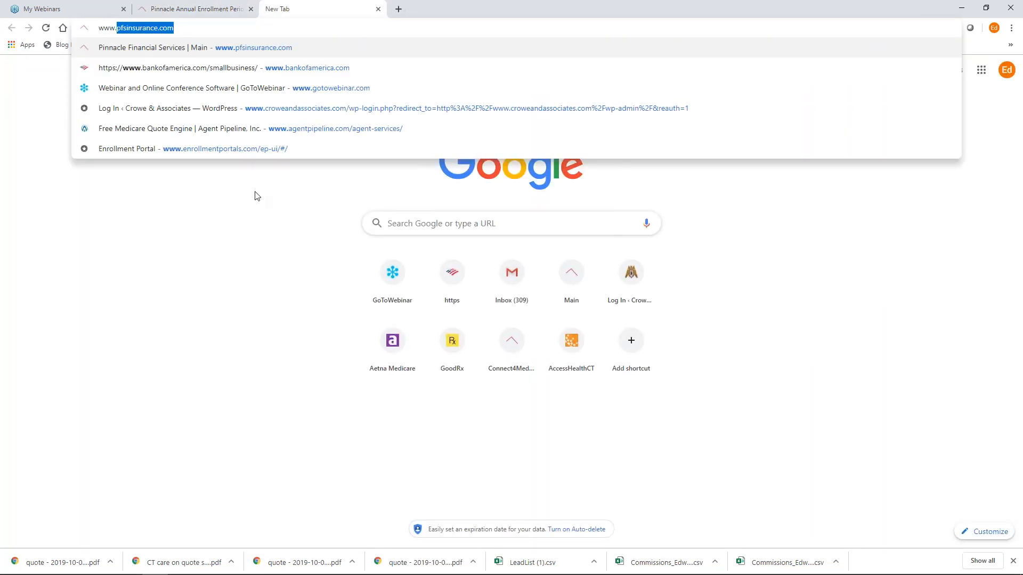
type("connect")
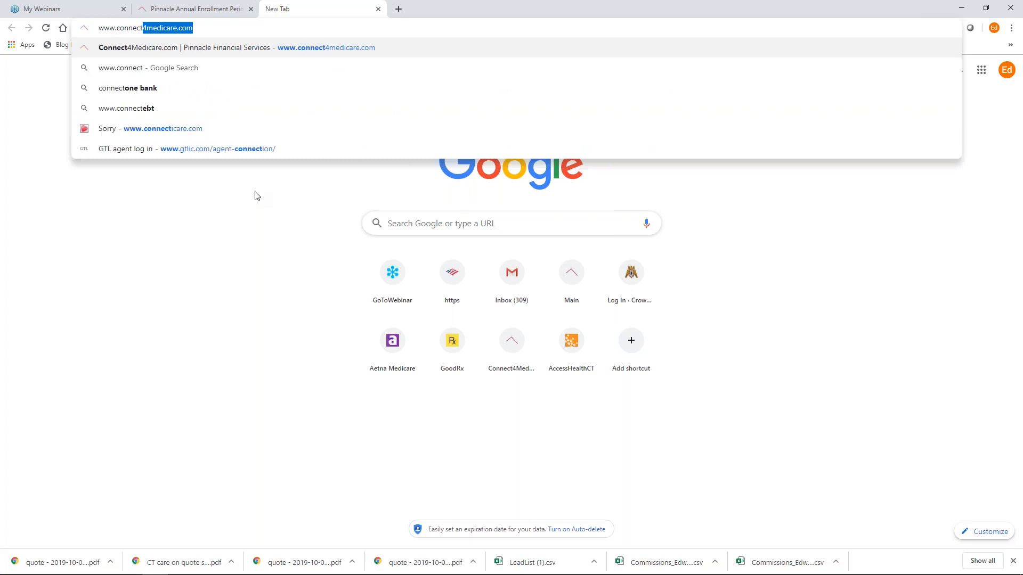
type("4medicare.com")
key("Return")
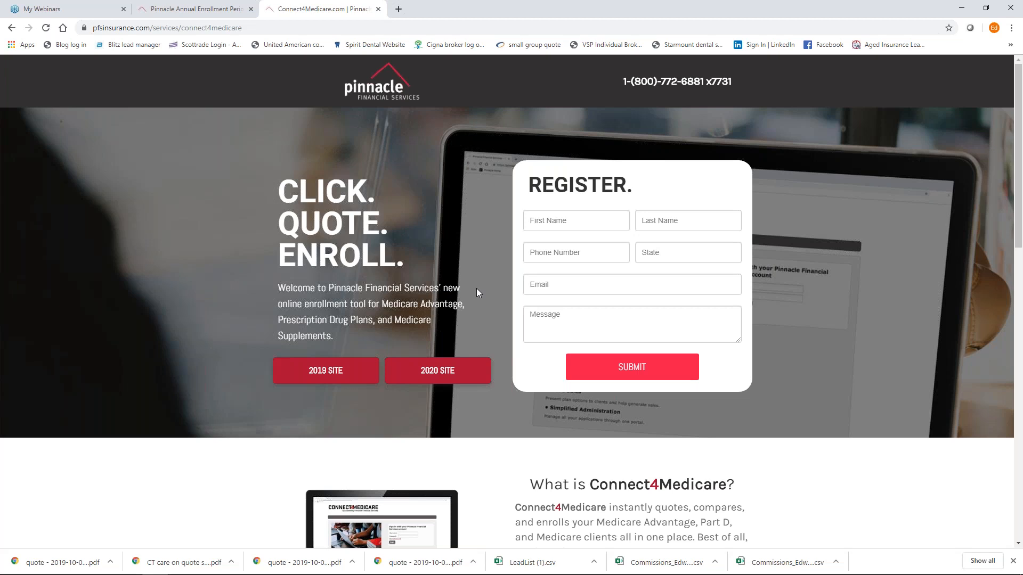
Open the 2020 Connect4Medicare site, sign in, and run a quick plan quote for ZIP 06810.
left_click(442, 375)
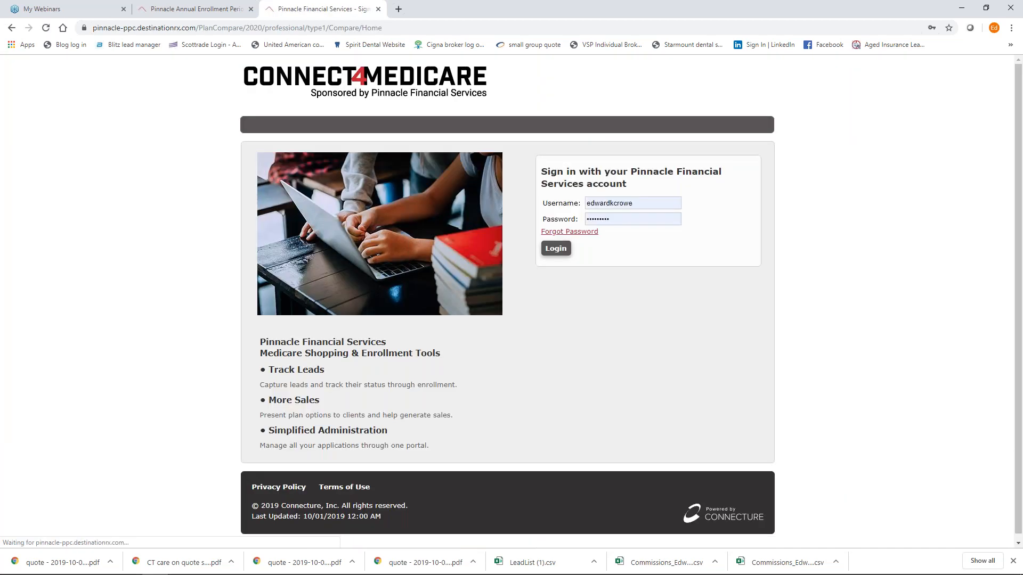
left_click(561, 254)
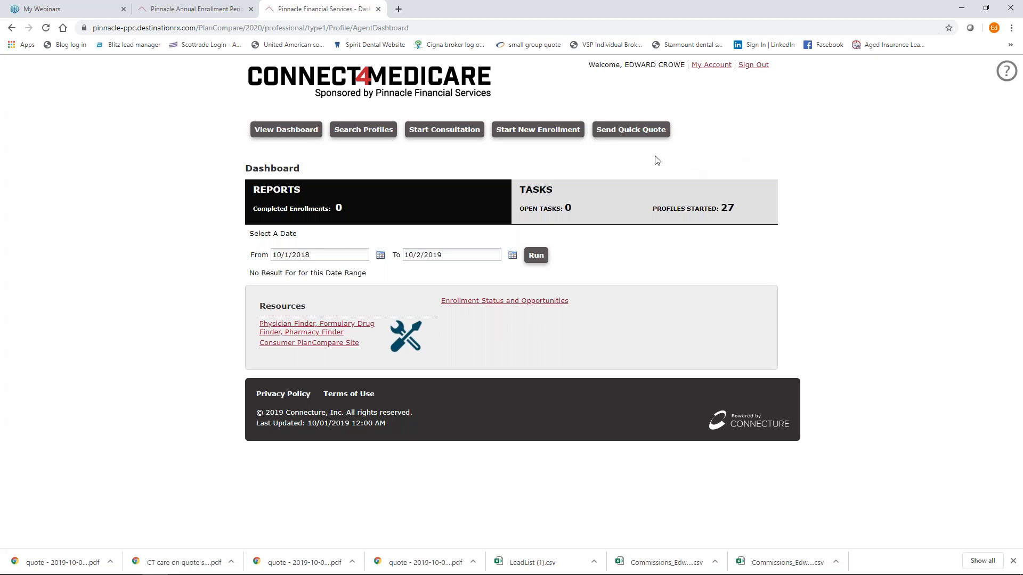
left_click(632, 131)
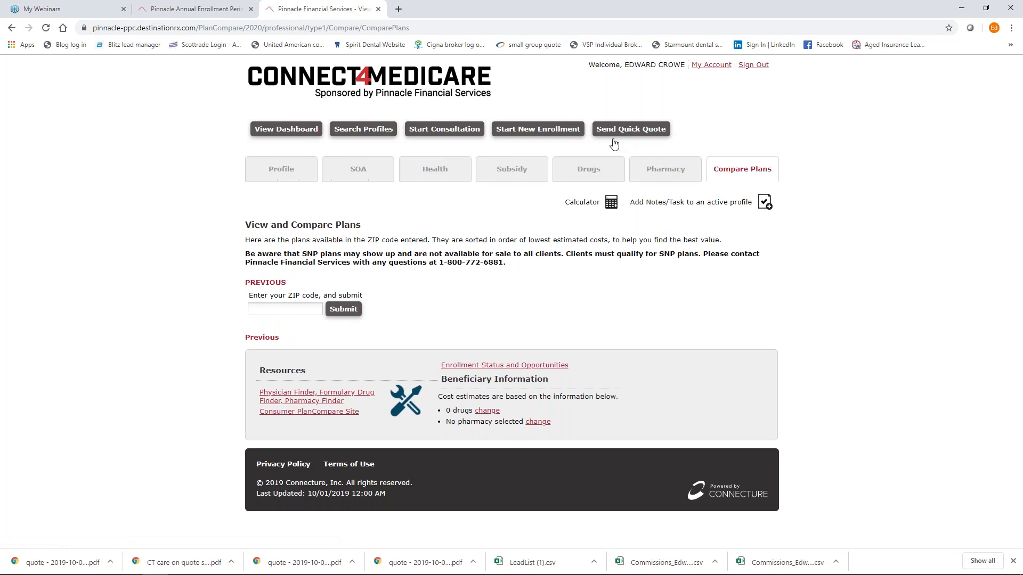
left_click(271, 311)
type("06810")
left_click(352, 311)
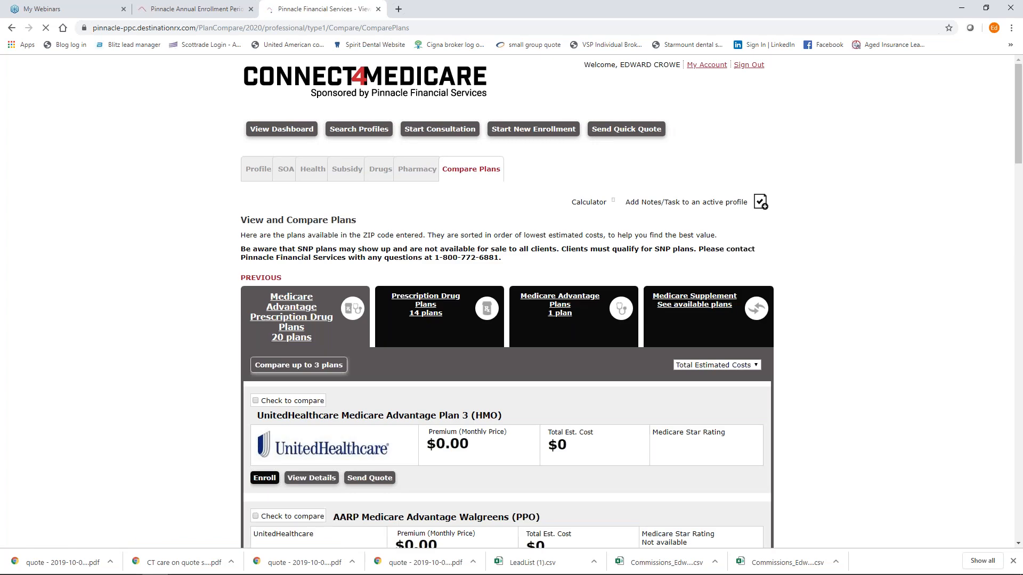
scroll(306, 294, "down", 2)
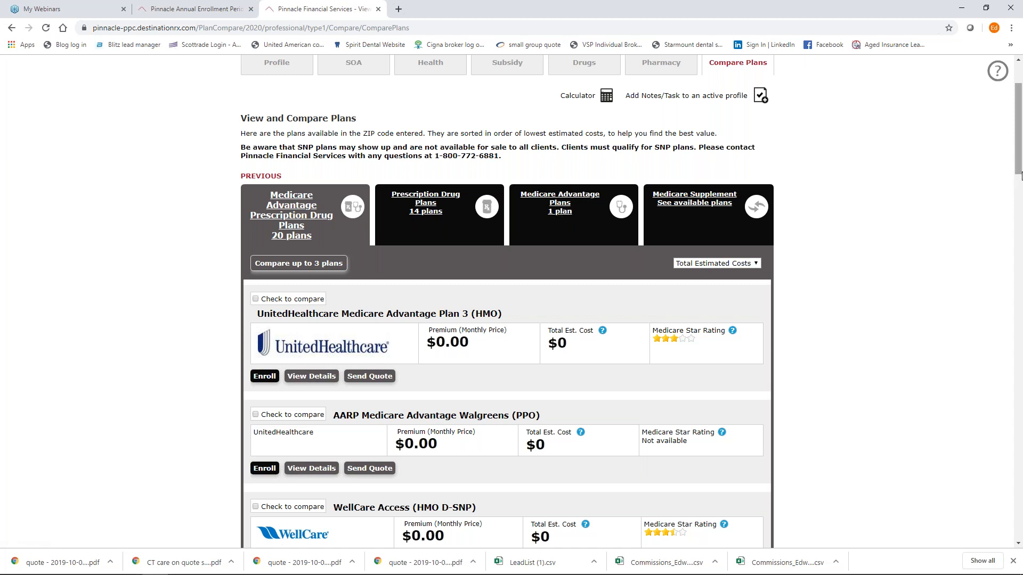
Mark UnitedHealthcare Plan 3, Anthem MediBlue Dual Advantage Select and Aetna Medicare Elite PPO, then compare them.
left_click_drag(1020, 176, 1020, 192)
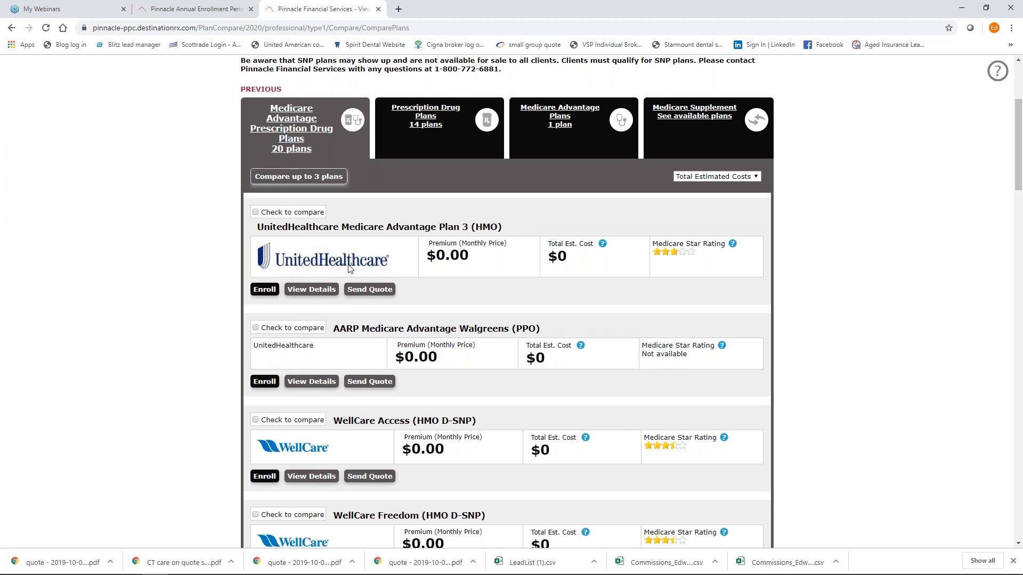
left_click(255, 212)
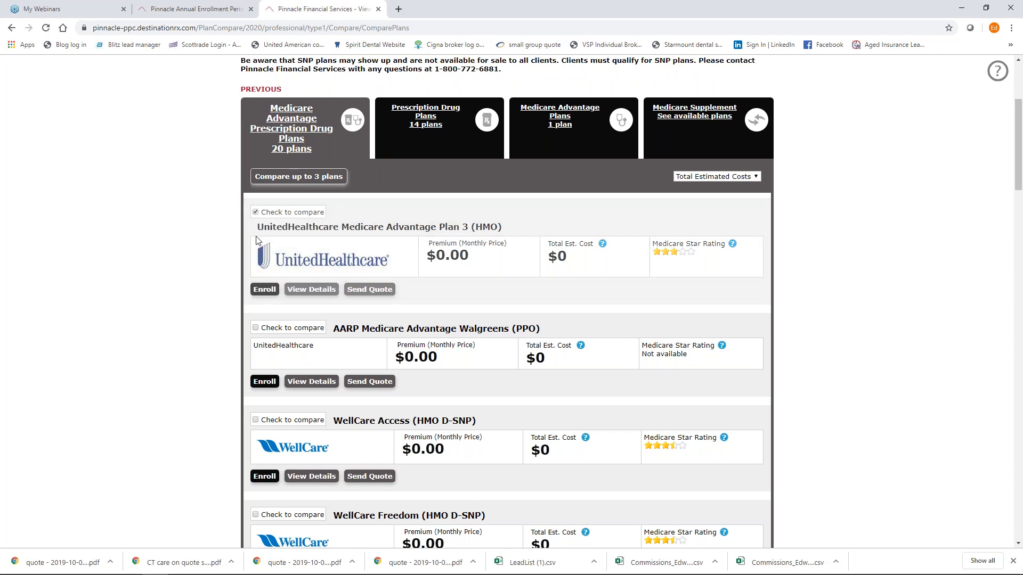
scroll(310, 360, "down", 2)
scroll(311, 359, "down", 1)
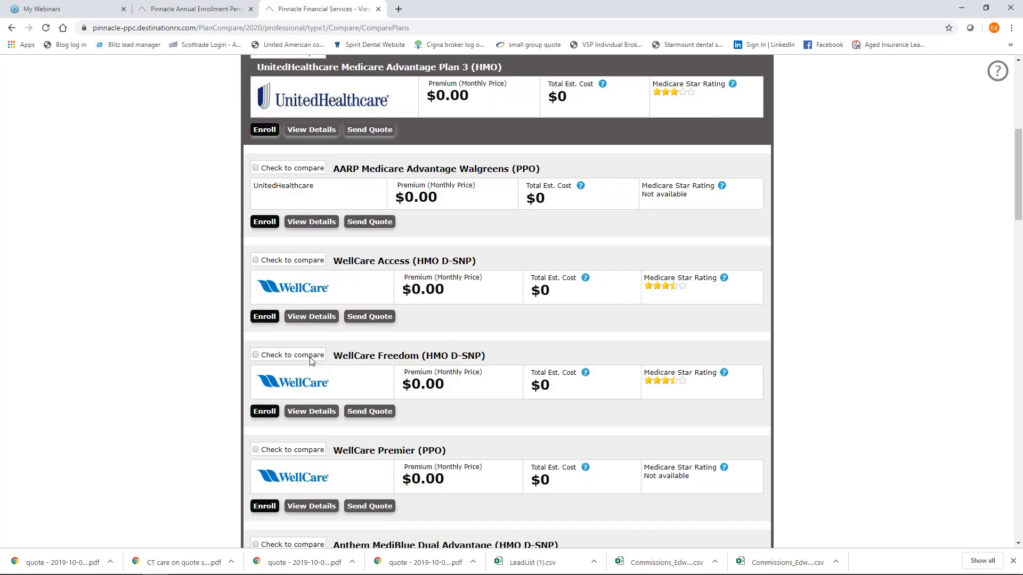
scroll(311, 360, "down", 2)
scroll(311, 359, "down", 5)
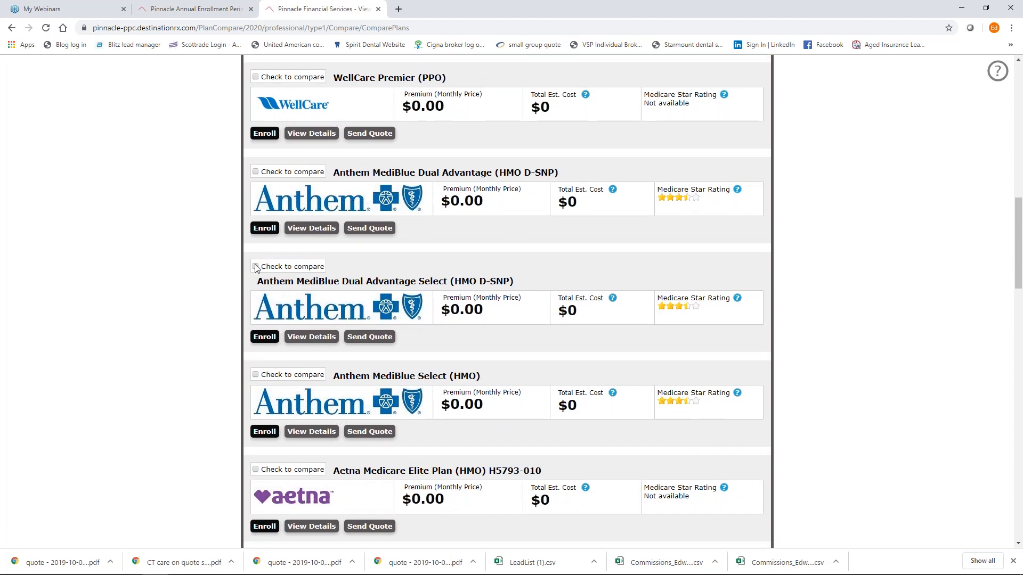
left_click(255, 266)
scroll(313, 339, "down", 2)
scroll(320, 335, "down", 2)
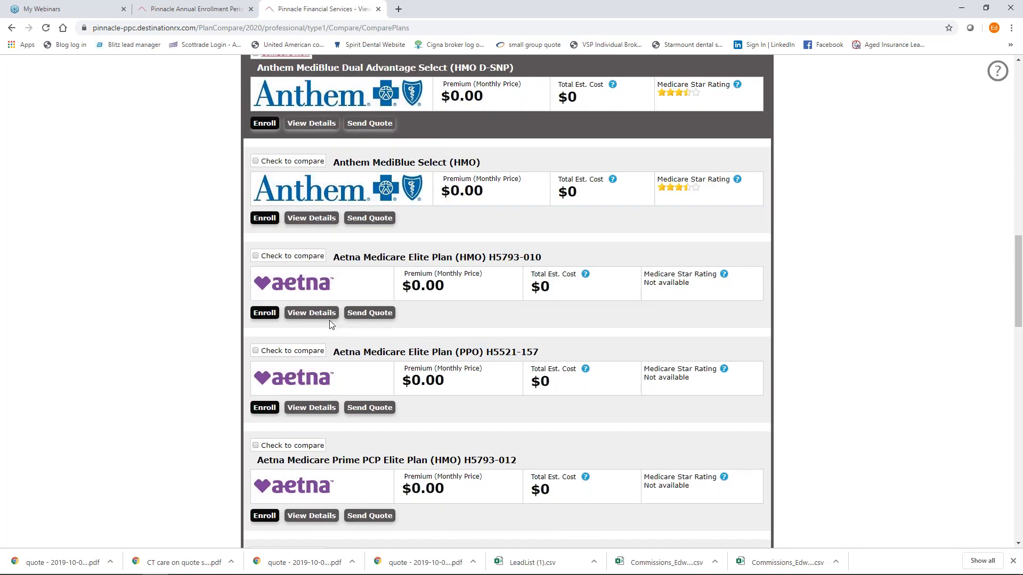
scroll(338, 334, "down", 1)
left_click(255, 298)
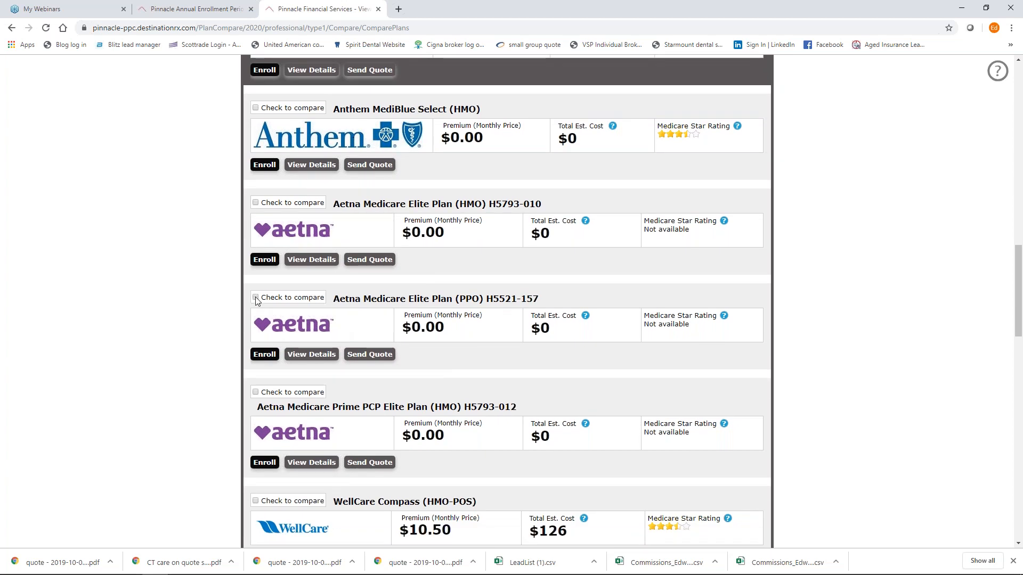
left_click(285, 297)
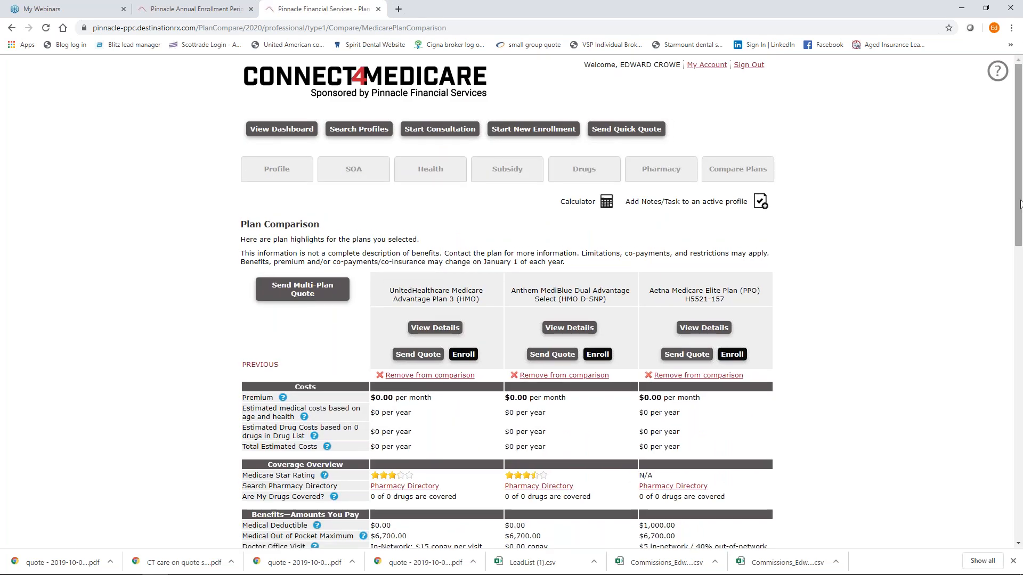
scroll(1017, 103, "down", 4)
scroll(1022, 294, "down", 9)
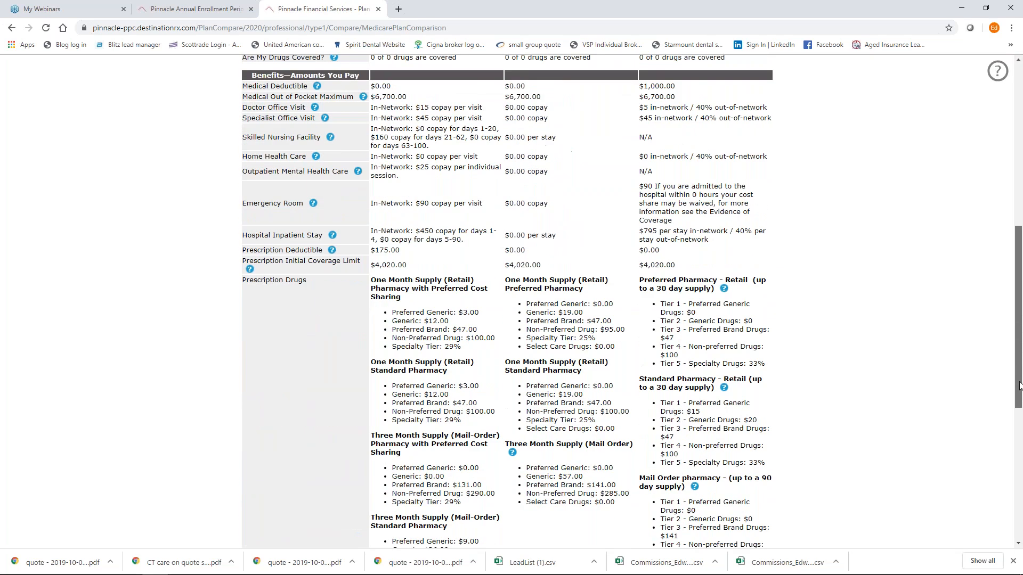
scroll(1006, 280, "up", 8)
scroll(1006, 279, "up", 1)
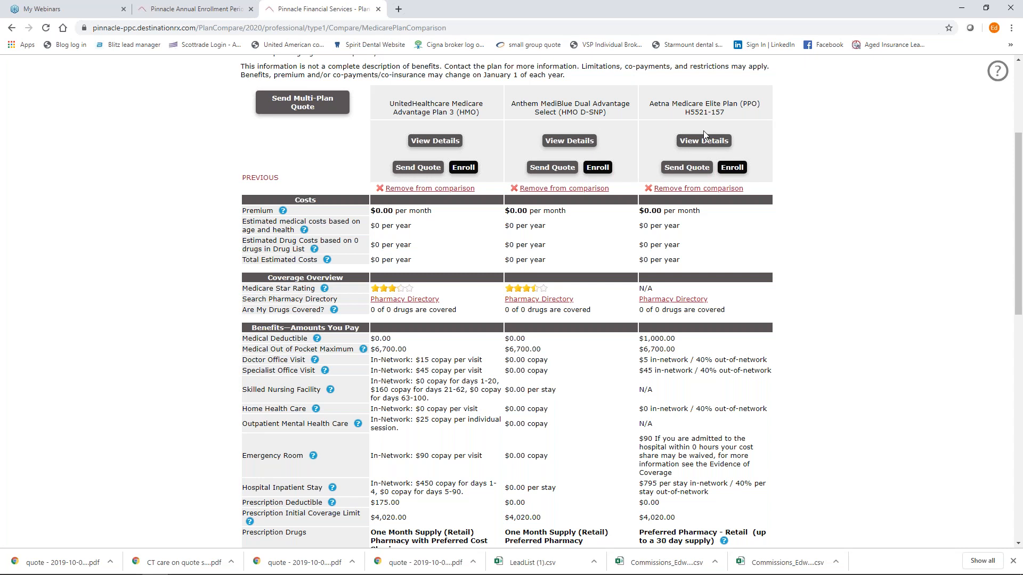
left_click_drag(1020, 294, 1019, 491)
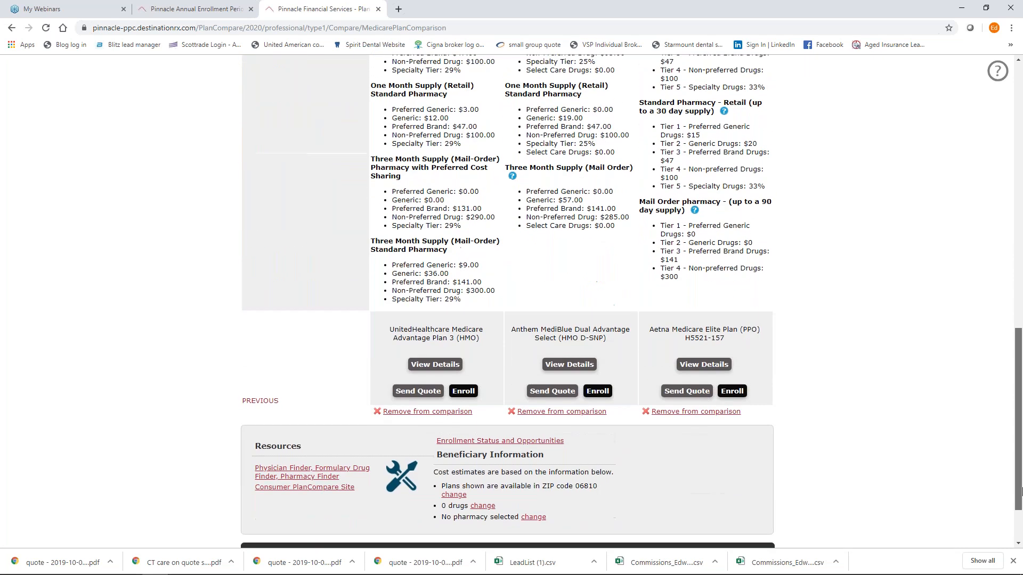
scroll(329, 425, "up", 12)
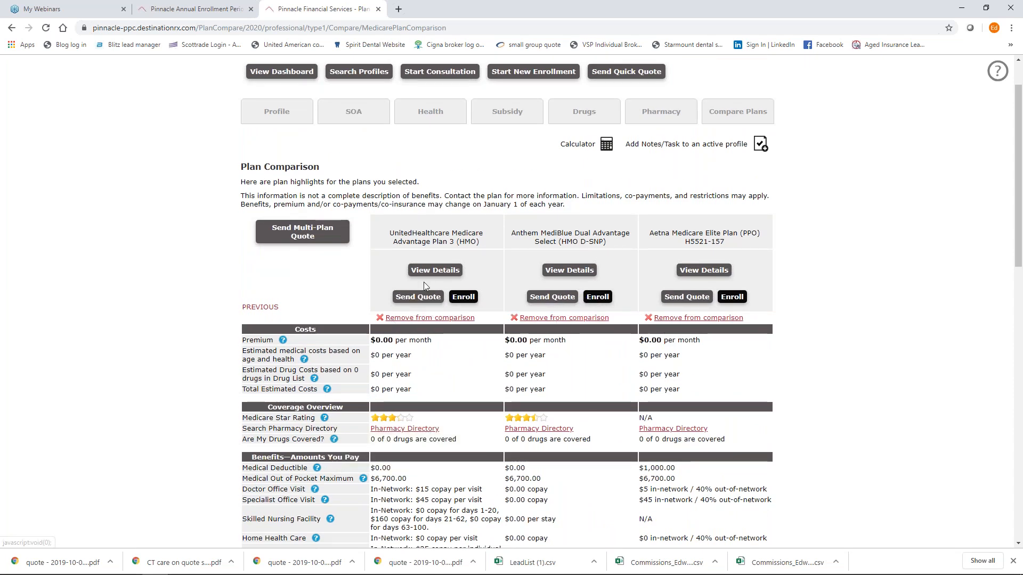
left_click(309, 237)
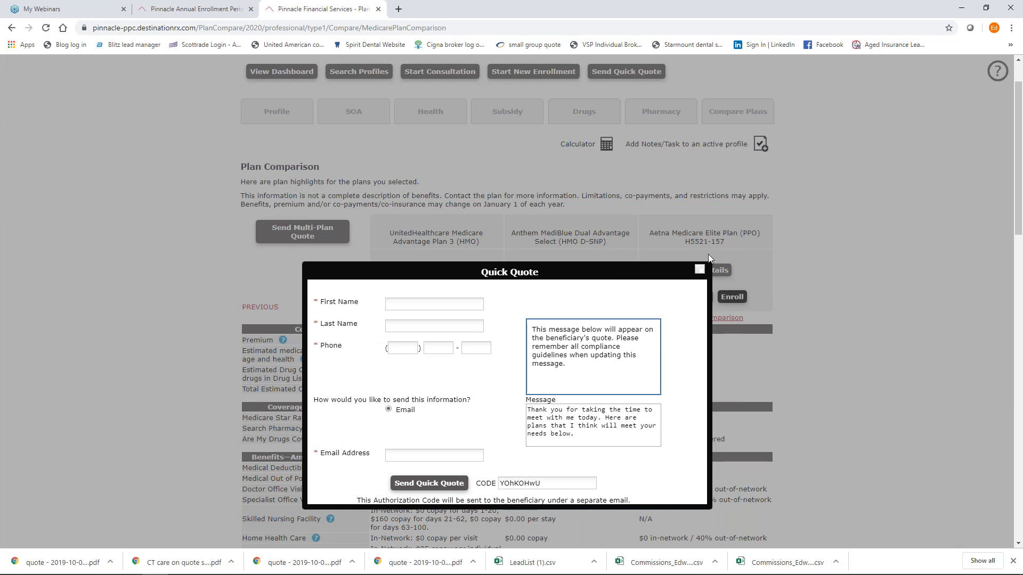
left_click(700, 269)
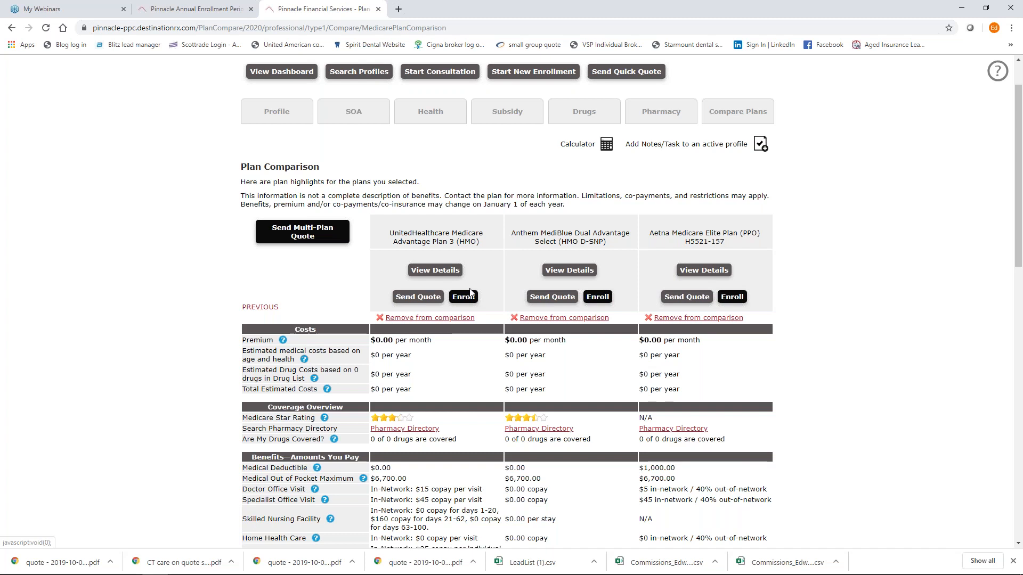
left_click(419, 296)
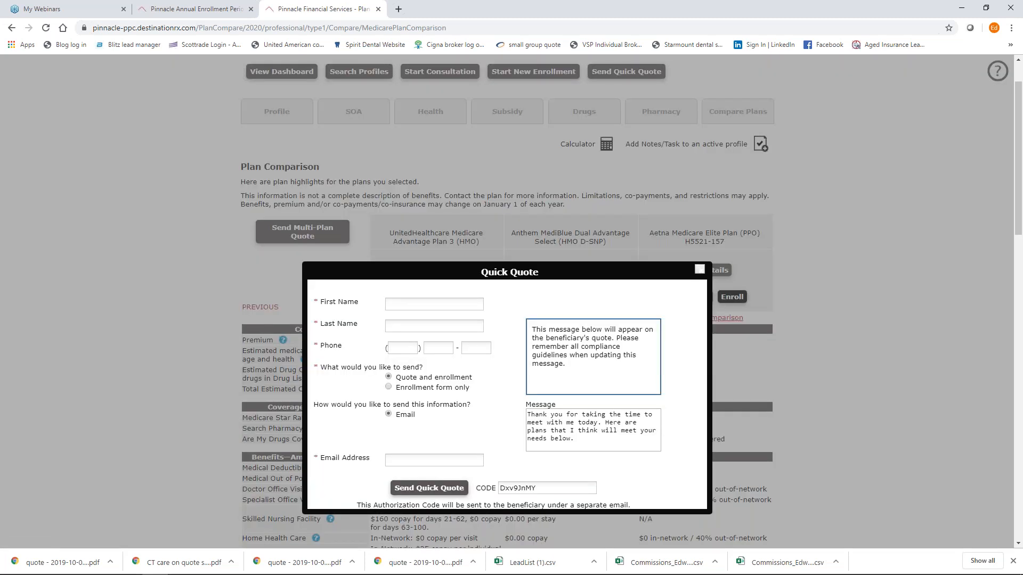
left_click(700, 270)
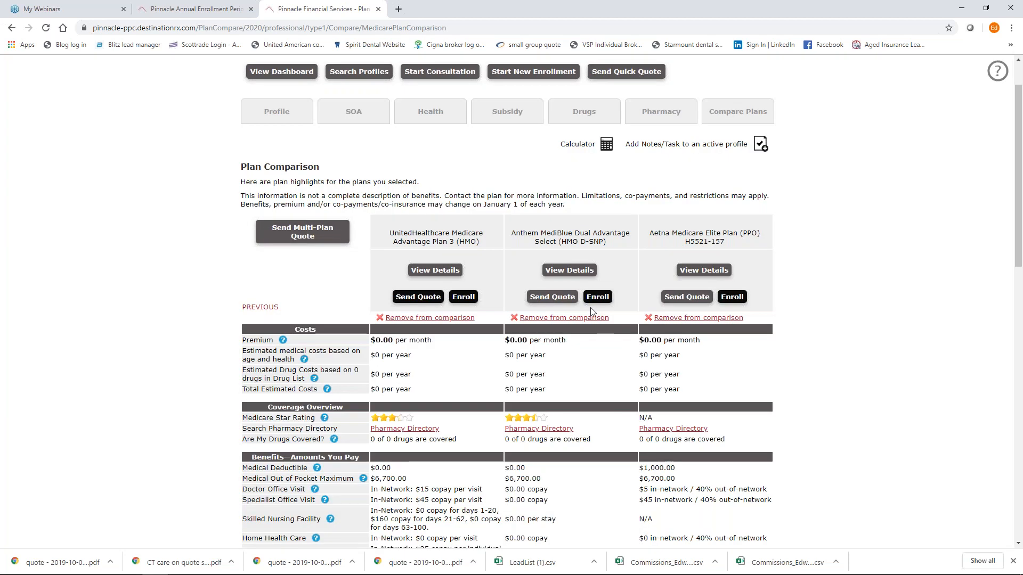
left_click(440, 271)
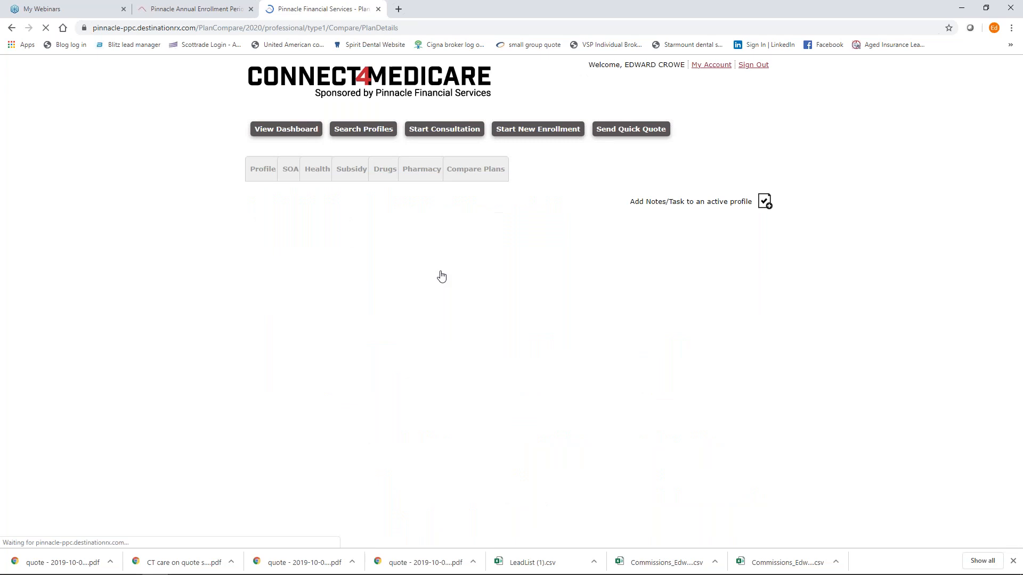
Launch the Physician, Formulary Drug and Pharmacy Finder from Resources on the UnitedHealthcare Plan 3 details.
scroll(773, 299, "down", 2)
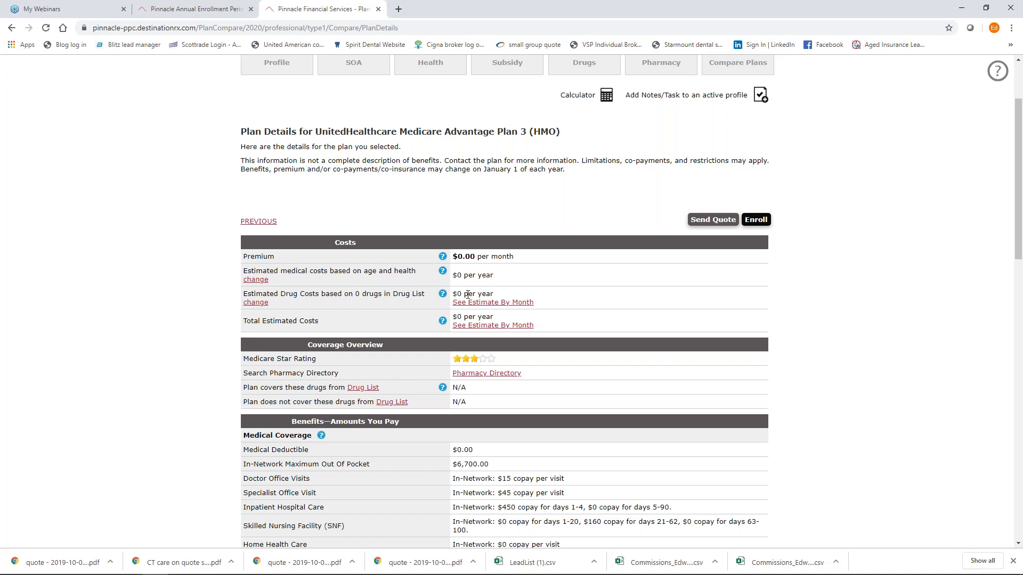
scroll(515, 387, "down", 10)
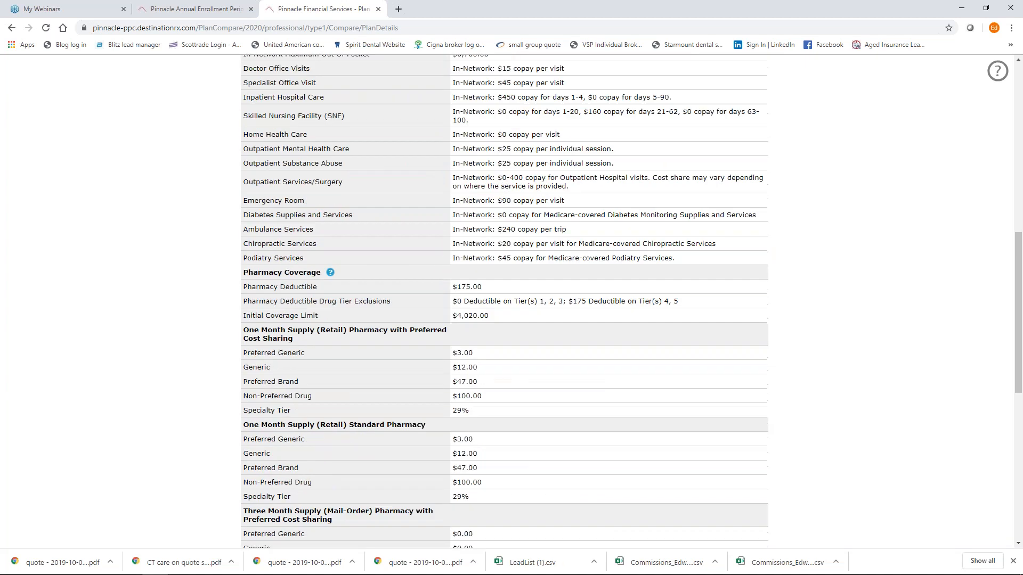
scroll(503, 379, "down", 5)
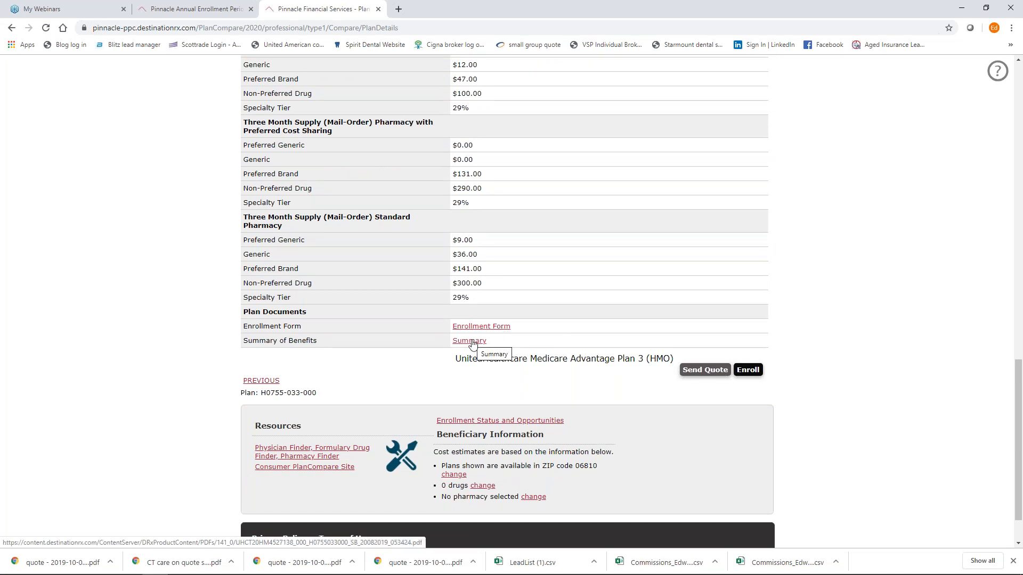
scroll(472, 344, "down", 1)
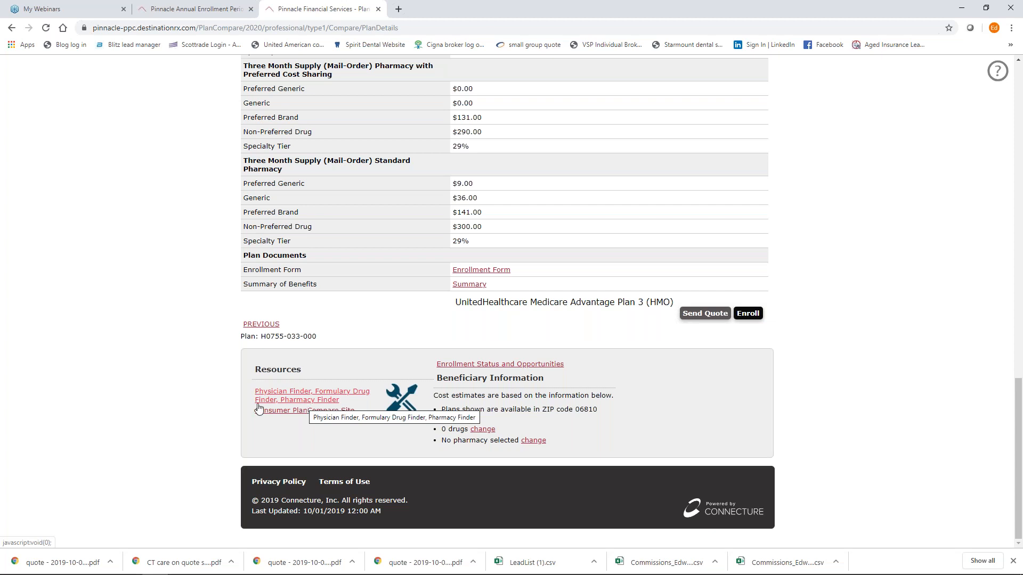
left_click(298, 400)
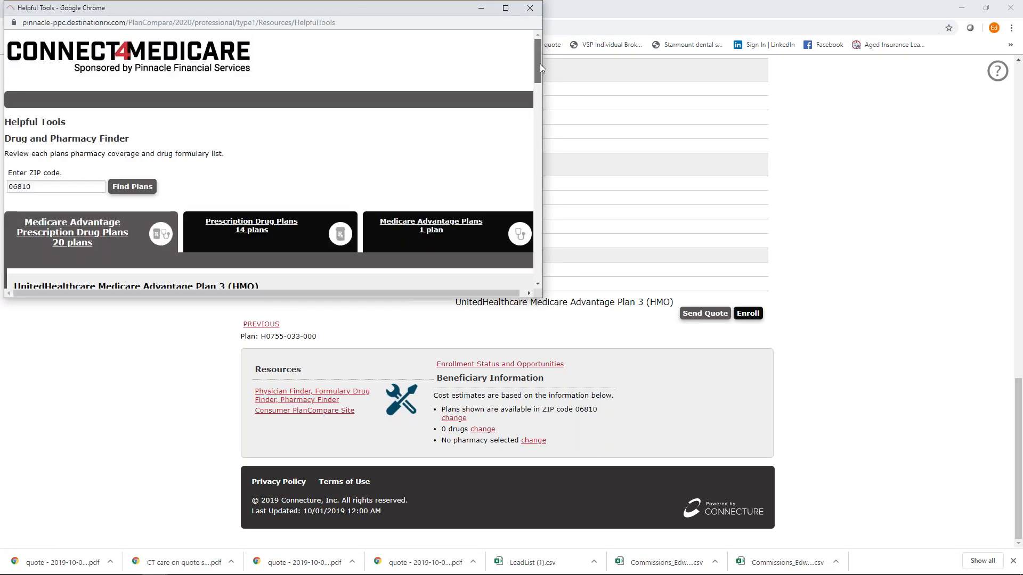
Skim the Helpful Tools drug and pharmacy finder, close it, and return to the top of Plan 3 details.
left_click_drag(540, 63, 541, 117)
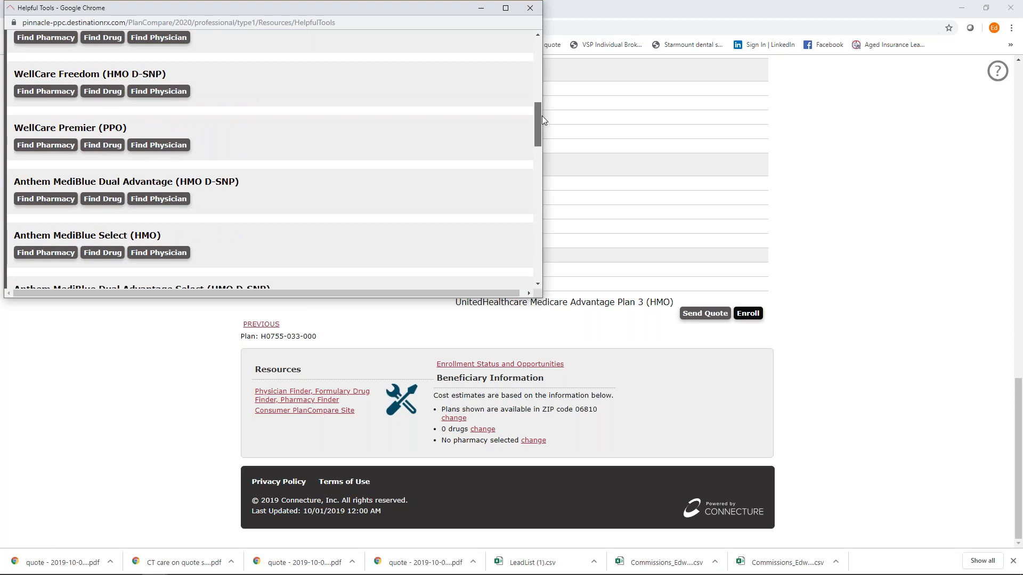
left_click_drag(542, 117, 548, 24)
left_click(531, 11)
left_click_drag(1021, 376, 1017, 200)
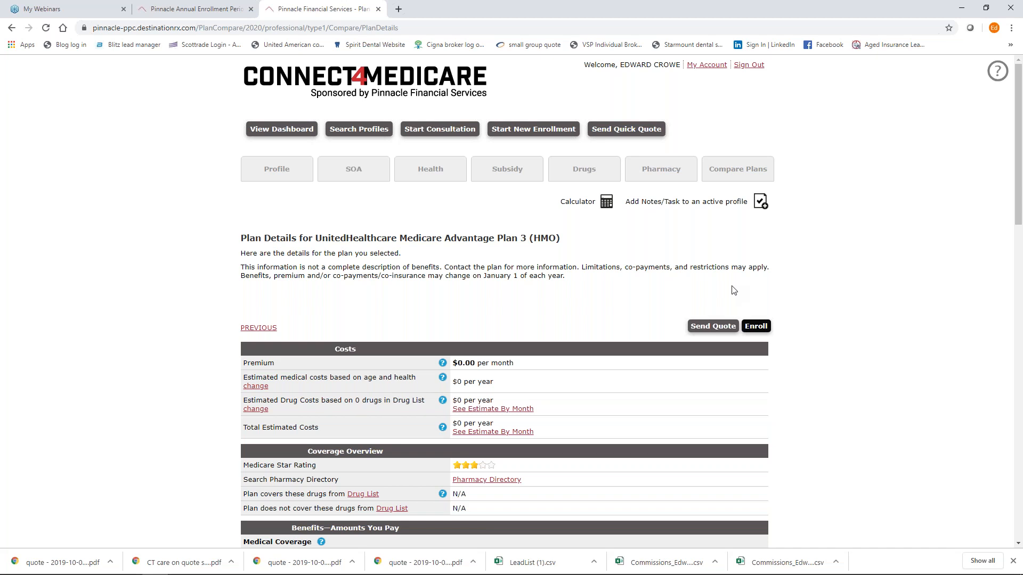
Start a new consultation and fill the beneficiary's contact details from the saved autofill entry.
left_click(440, 131)
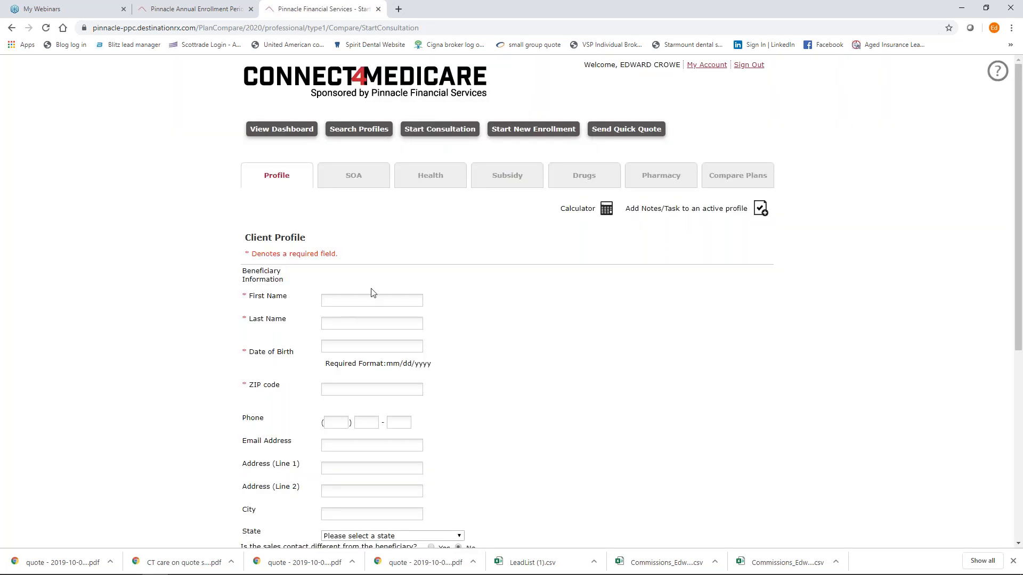
left_click(372, 301)
left_click(363, 322)
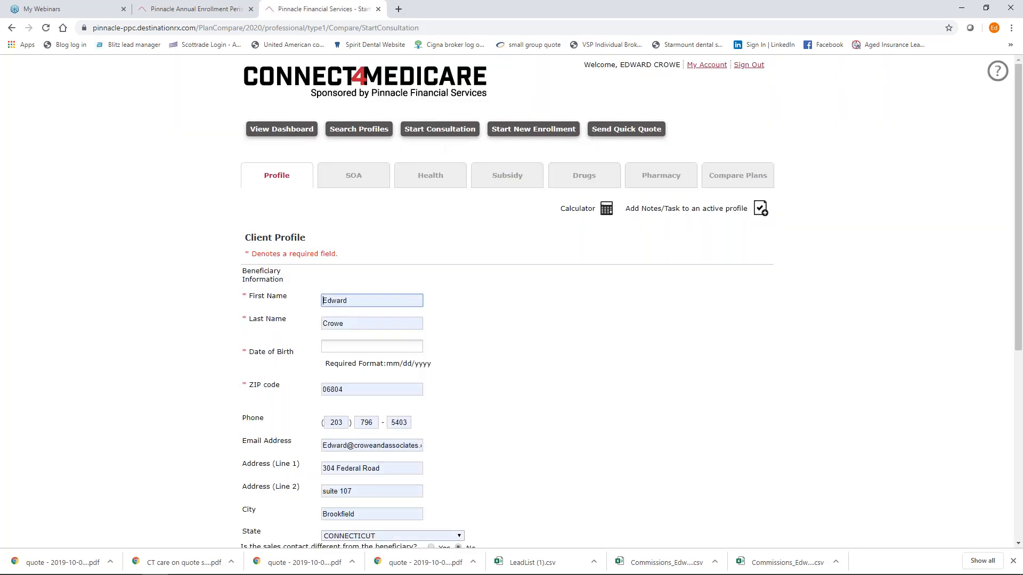
Enter the beneficiary's date of birth and save the profile to continue.
left_click(377, 347)
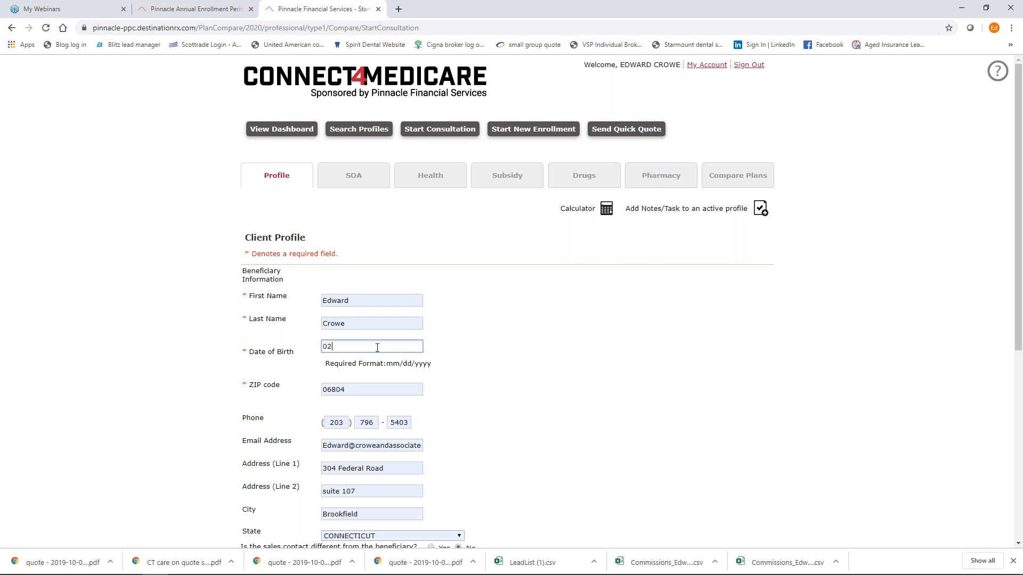
left_click(507, 347)
scroll(508, 348, "down", 3)
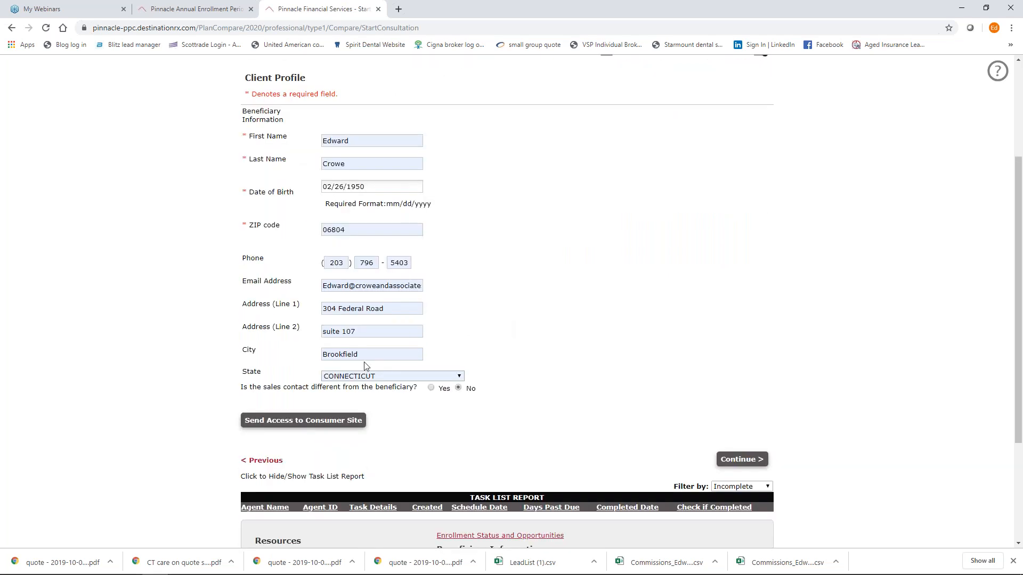
scroll(525, 377, "up", 1)
scroll(526, 383, "down", 1)
scroll(533, 437, "down", 2)
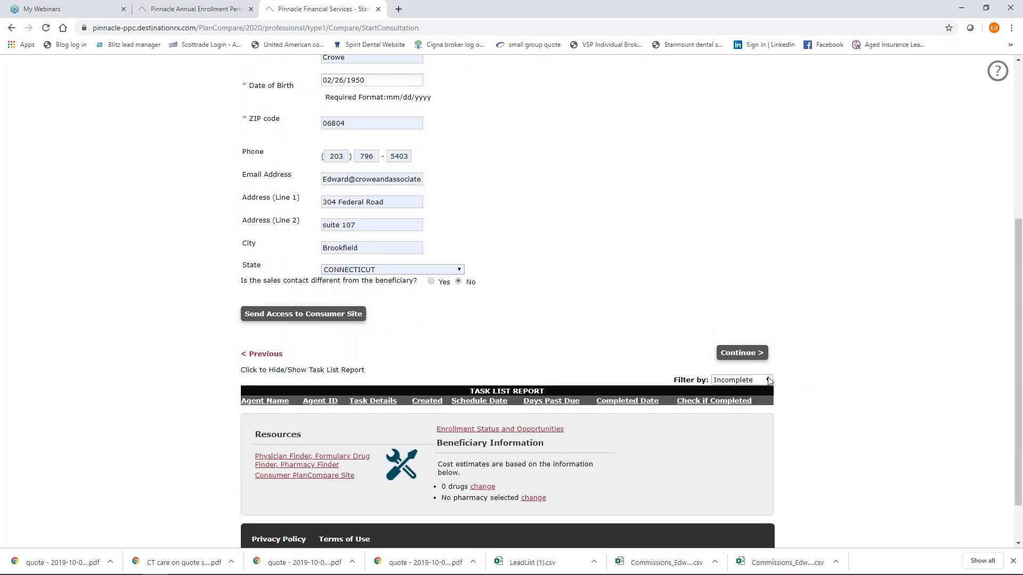
left_click(749, 357)
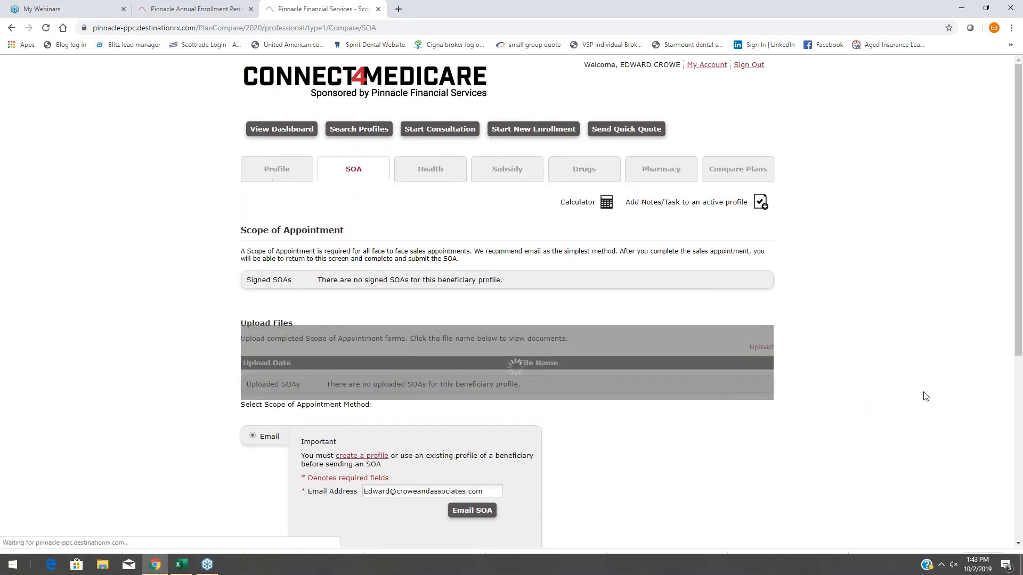
Email the Scope of Appointment form and continue to the Health Information step.
scroll(854, 183, "down", 2)
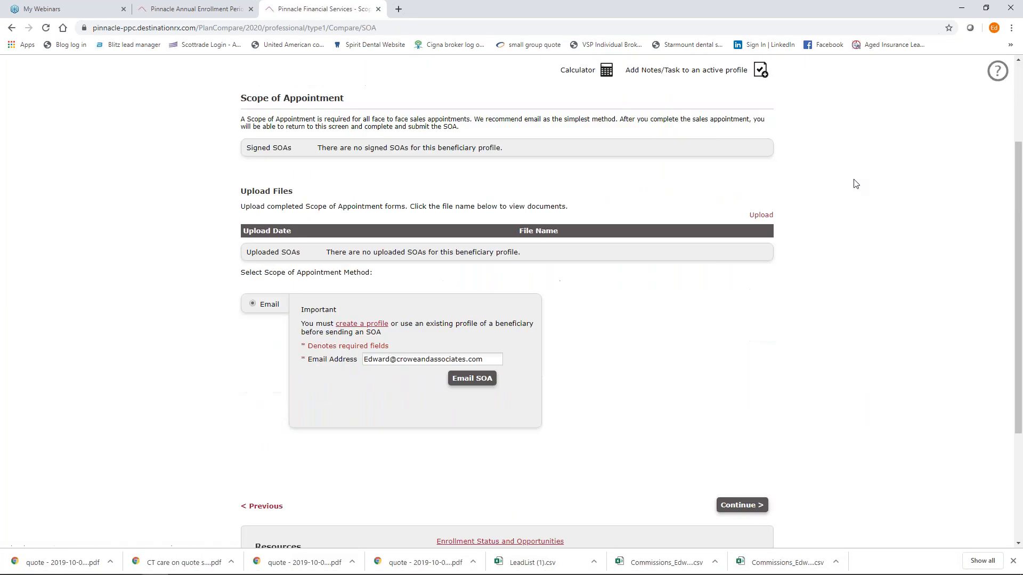
scroll(856, 183, "up", 1)
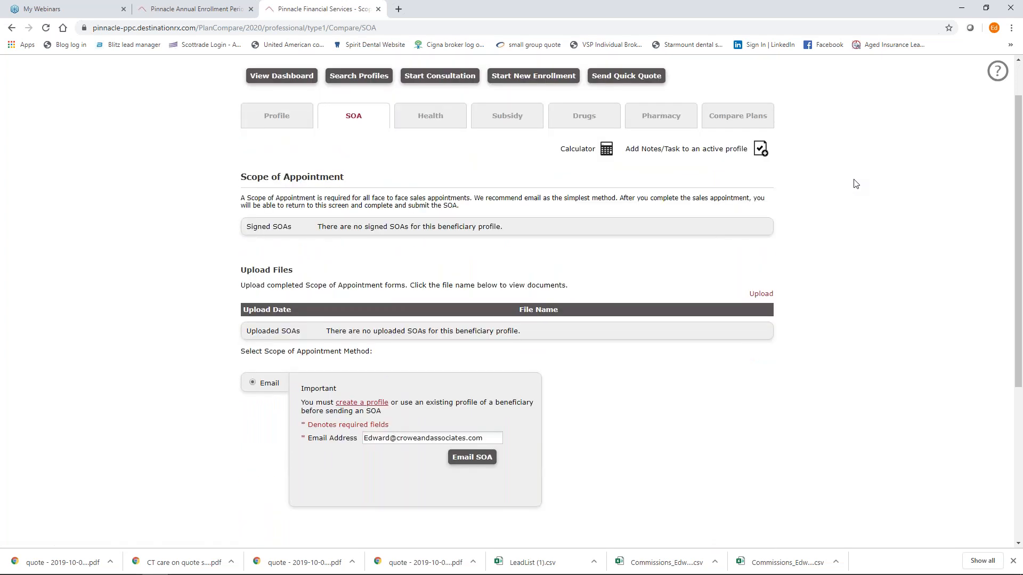
left_click(466, 460)
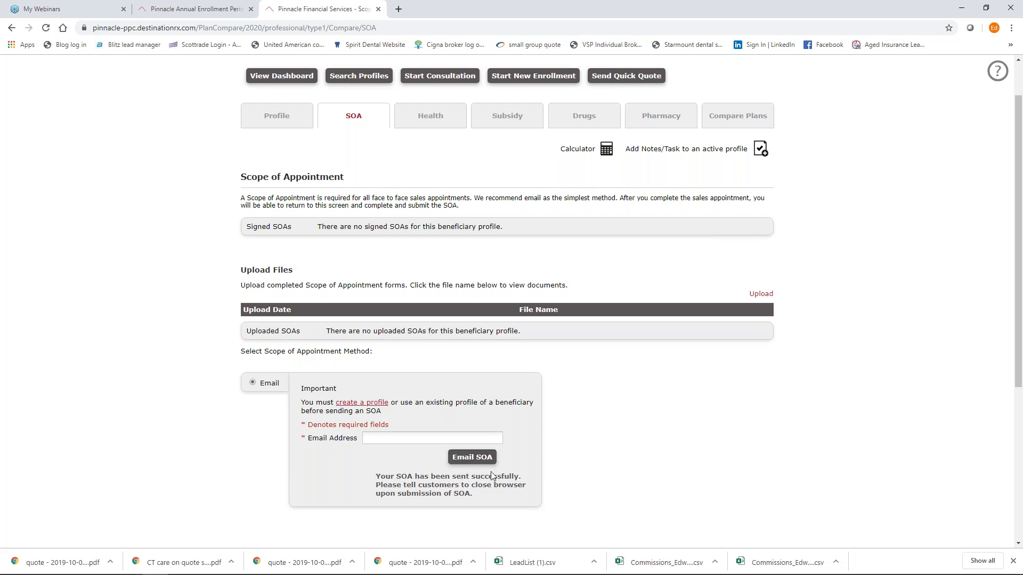
left_click_drag(1019, 360, 1020, 439)
left_click(744, 452)
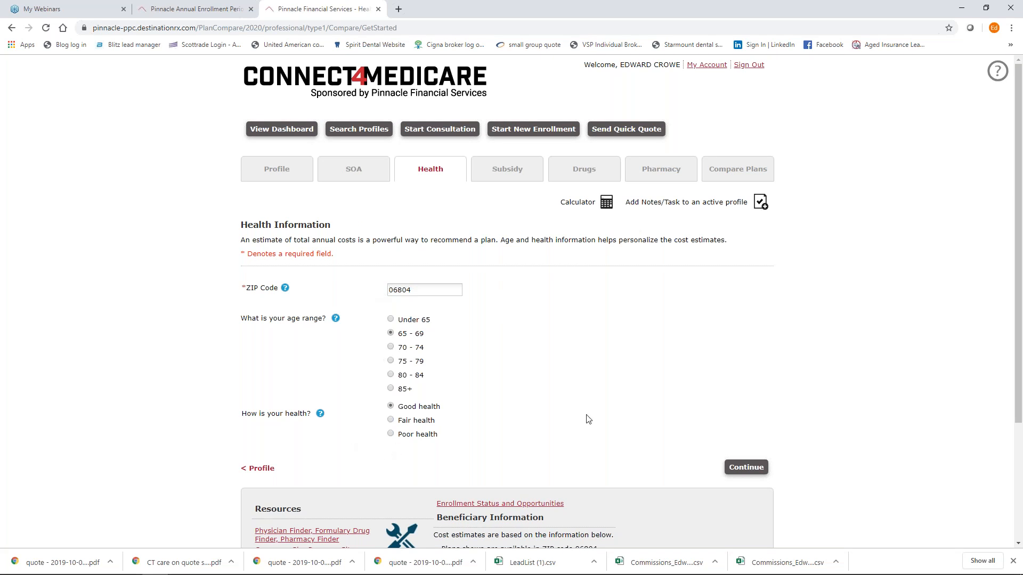
Accept the prefilled health answers, mark the client Not eligible for Extra Help, and proceed to Add Drugs.
scroll(789, 421, "down", 2)
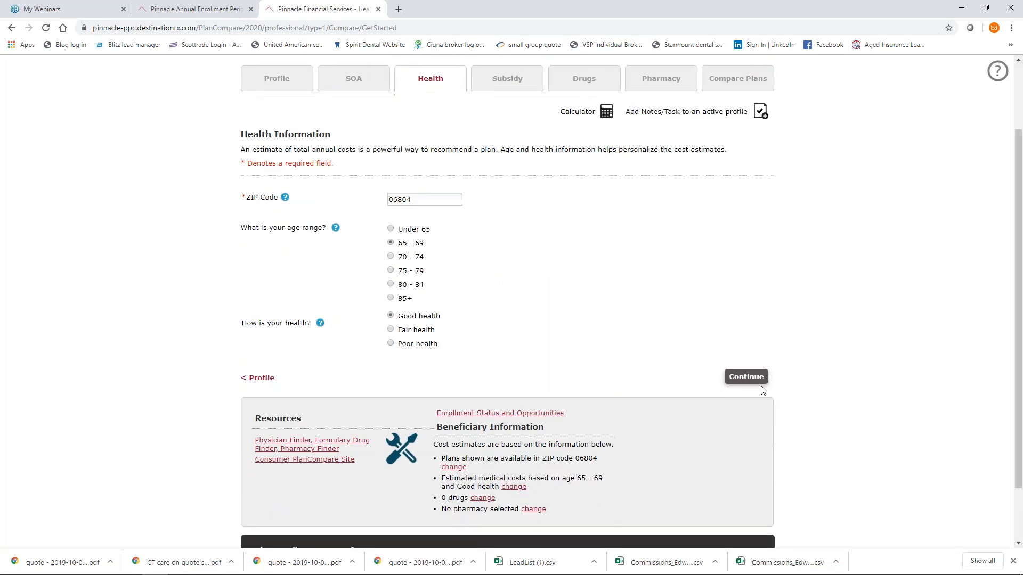
left_click(759, 381)
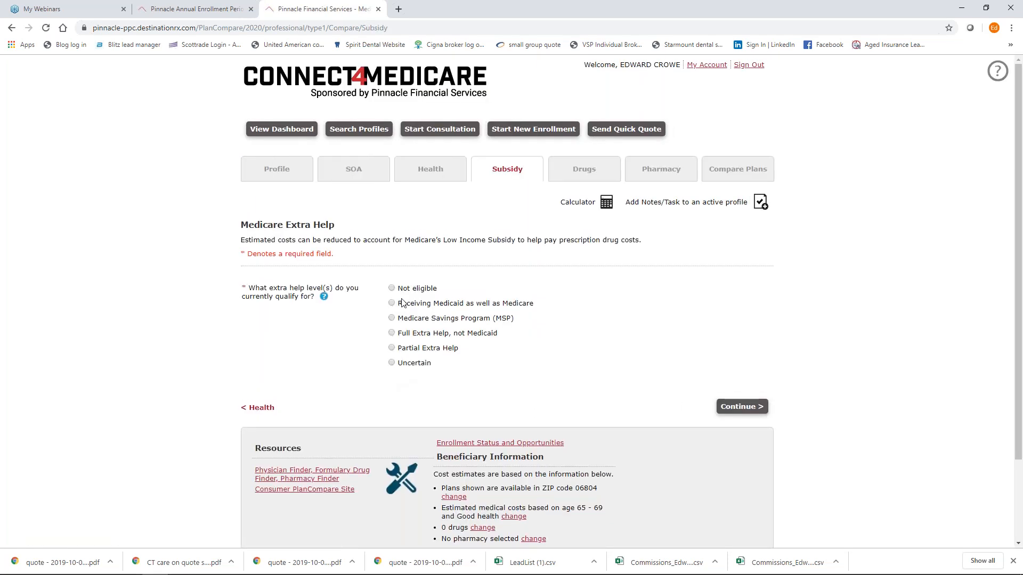
left_click(391, 288)
left_click(750, 408)
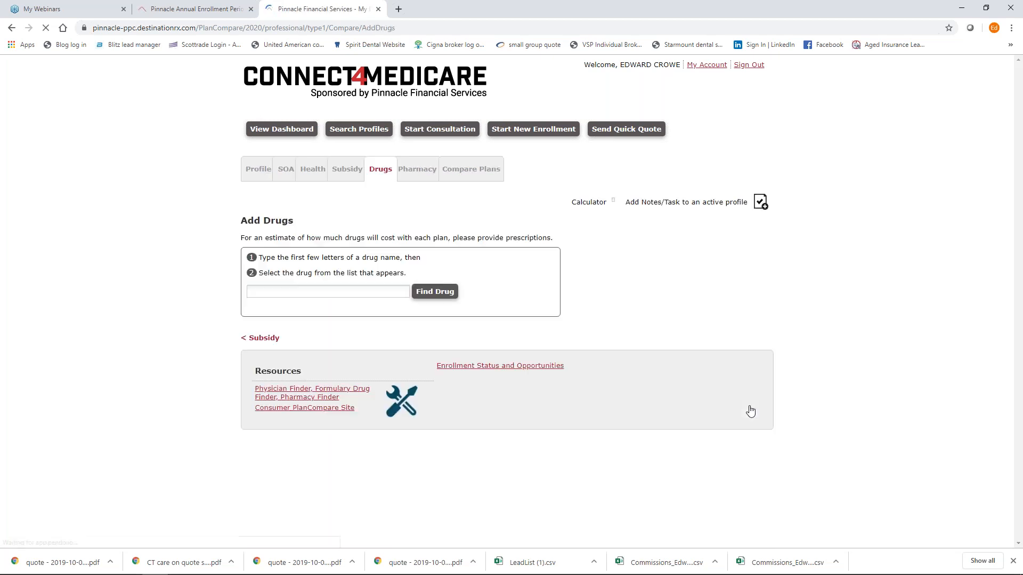
Add atorvastatin calcium 10MG and lisinopril/hctz 20-12.5 to the drug list.
scroll(693, 413, "down", 1)
left_click(344, 254)
type("atorvastatin calcium")
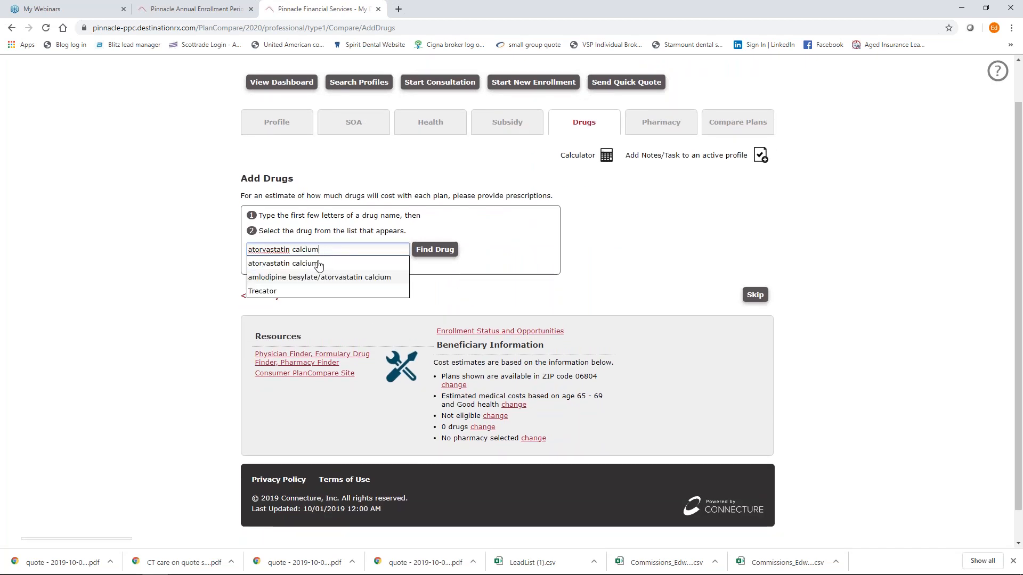
left_click(319, 264)
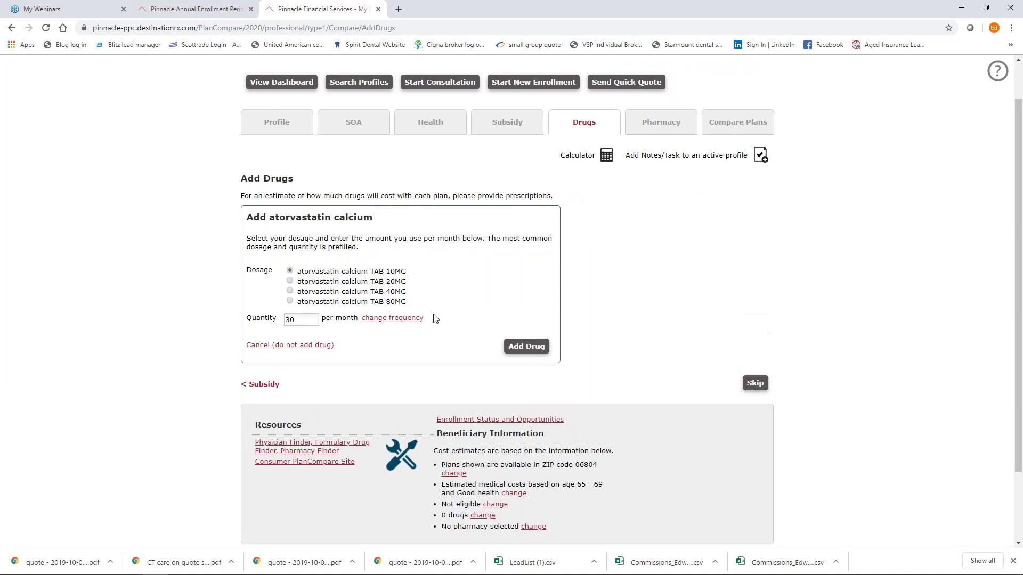
left_click(526, 346)
left_click(314, 243)
type("lisinopril/hctz")
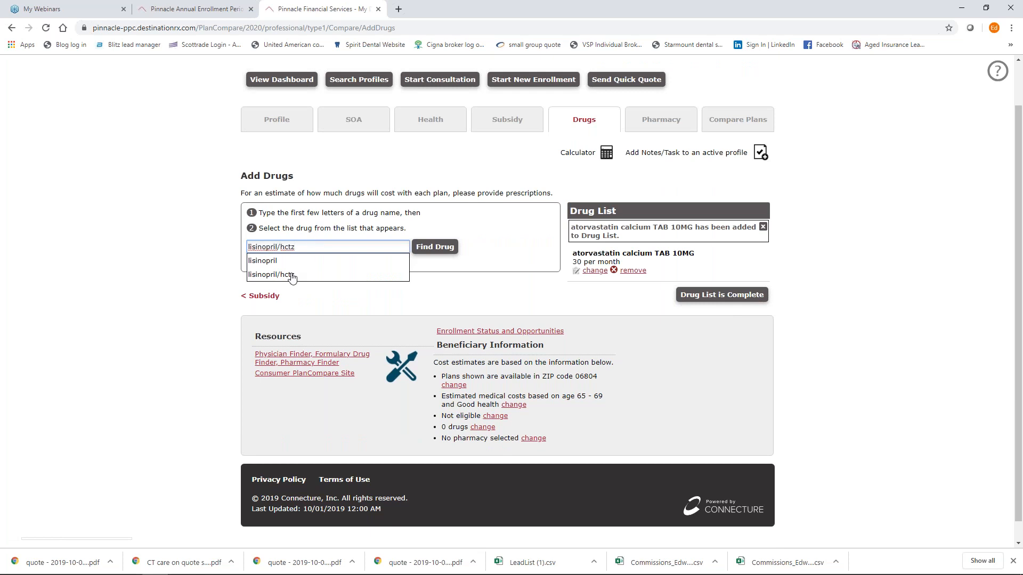
left_click(296, 274)
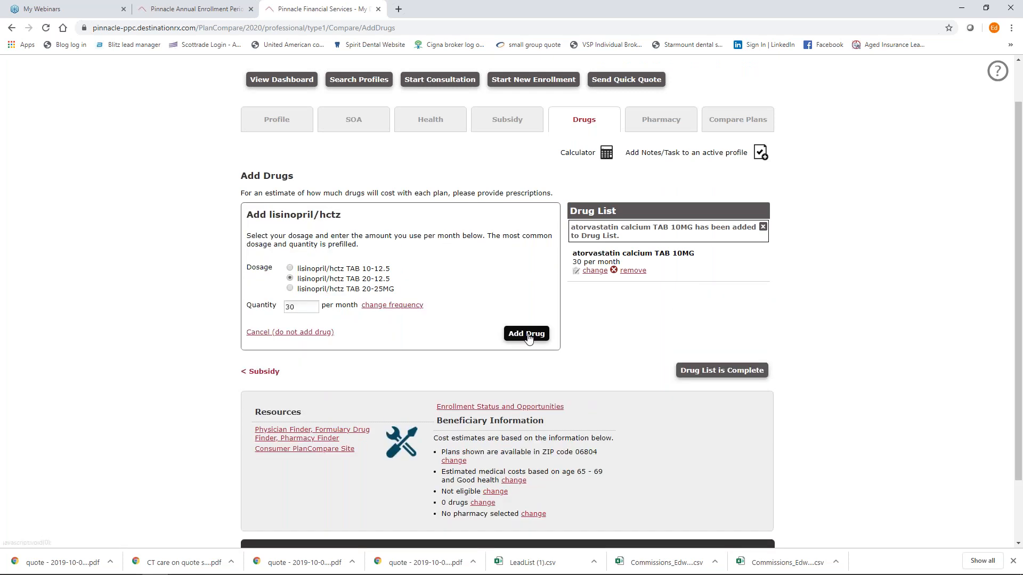
left_click(527, 335)
Add Eliquis 5MG, 60 per month, then mark the drug list complete.
left_click(295, 207)
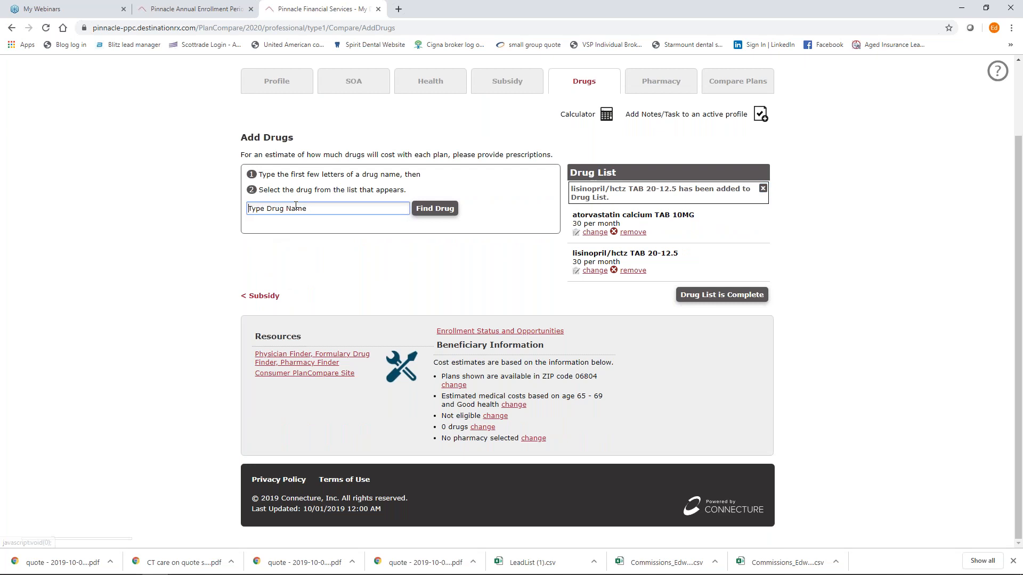
type("eliquis")
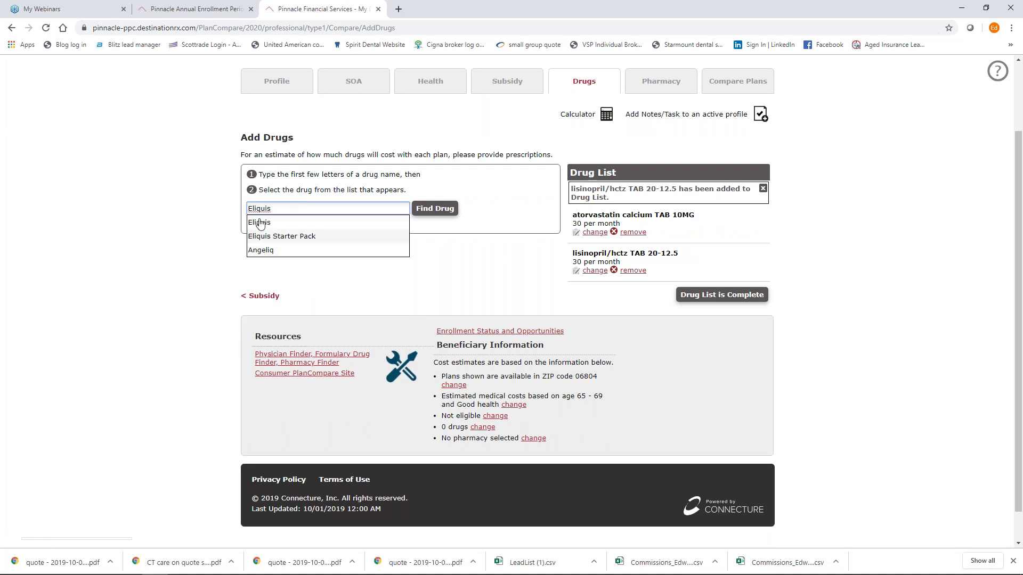
left_click(260, 223)
left_click(457, 216)
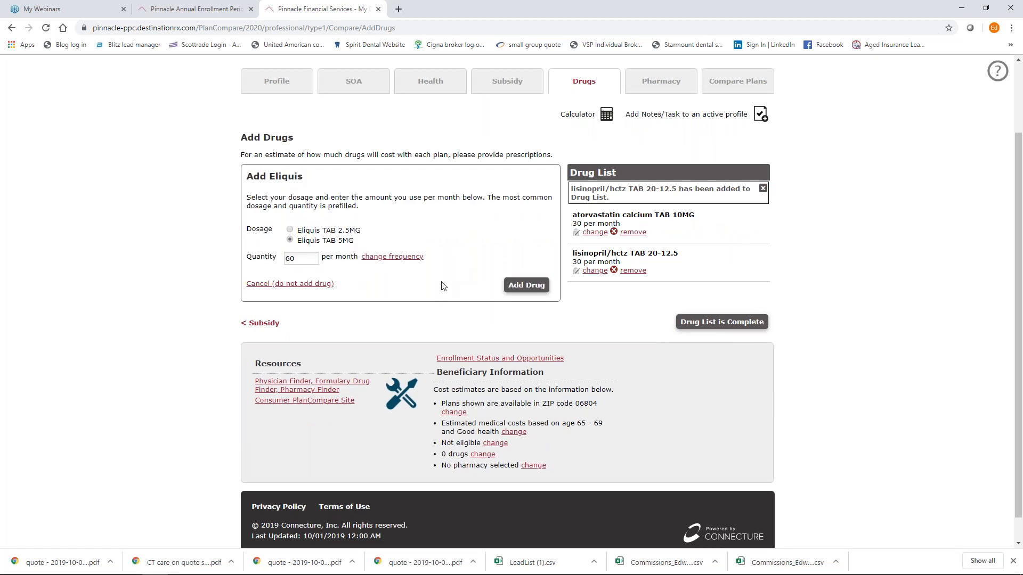
left_click(522, 290)
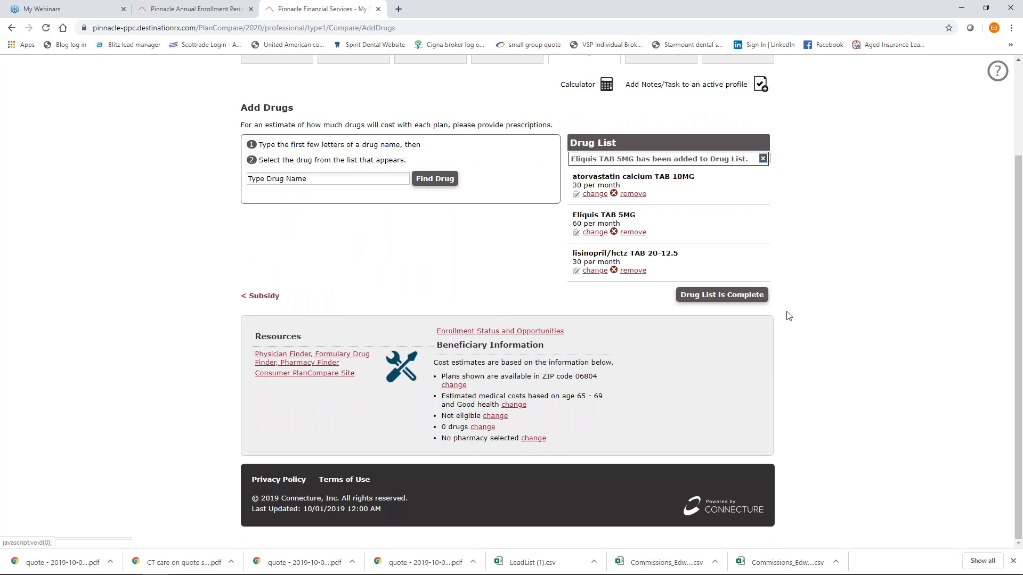
left_click(727, 301)
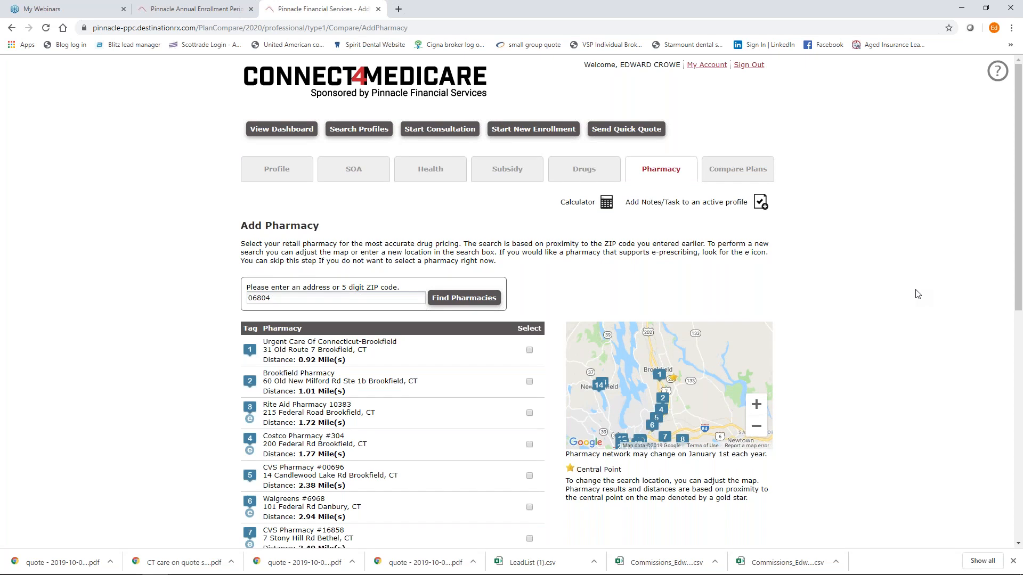
Select Costco Pharmacy #304 and continue to the list of 20 MAPD plans.
scroll(918, 294, "down", 2)
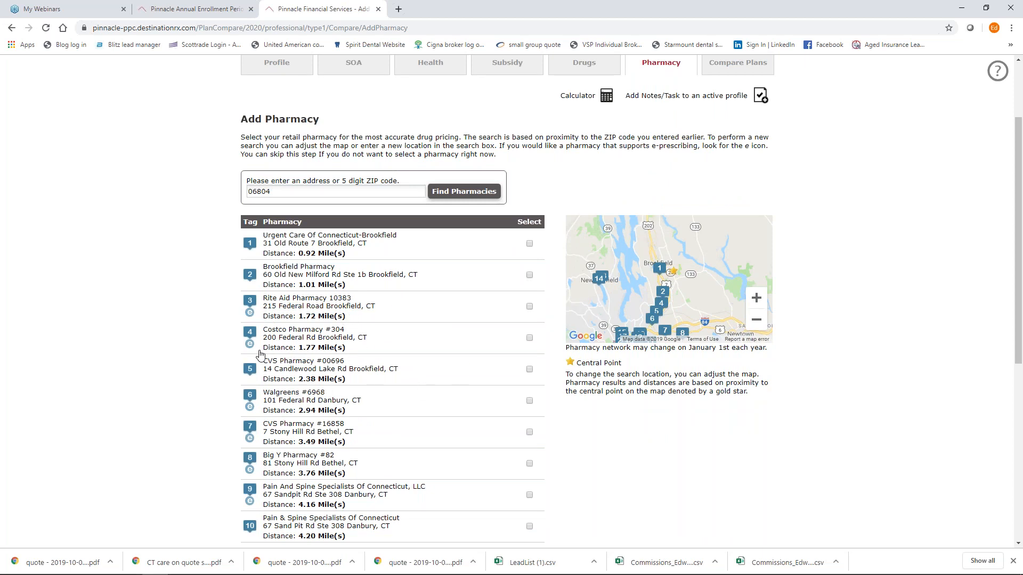
left_click(530, 338)
scroll(858, 382, "down", 6)
scroll(858, 381, "up", 3)
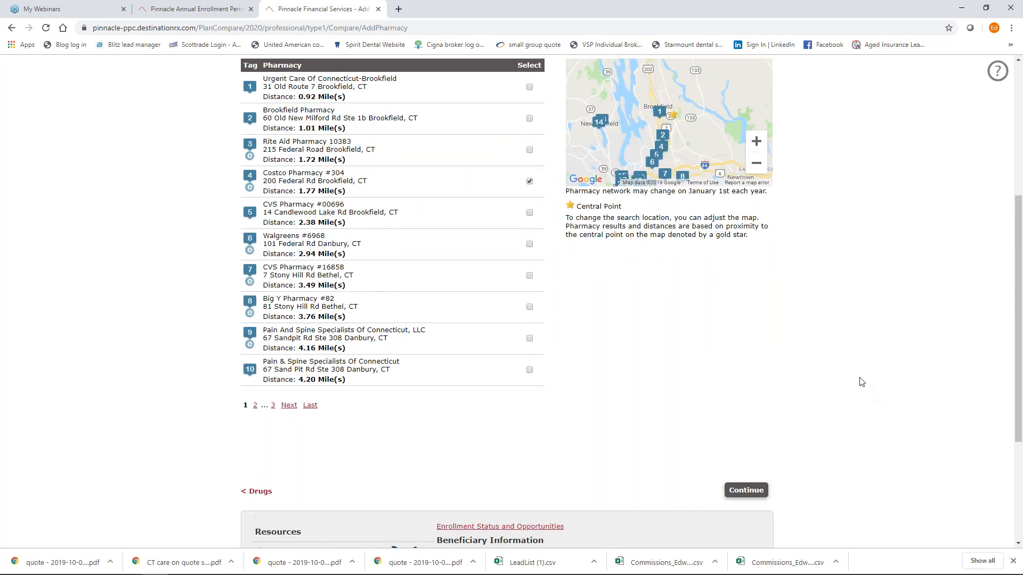
scroll(861, 382, "up", 3)
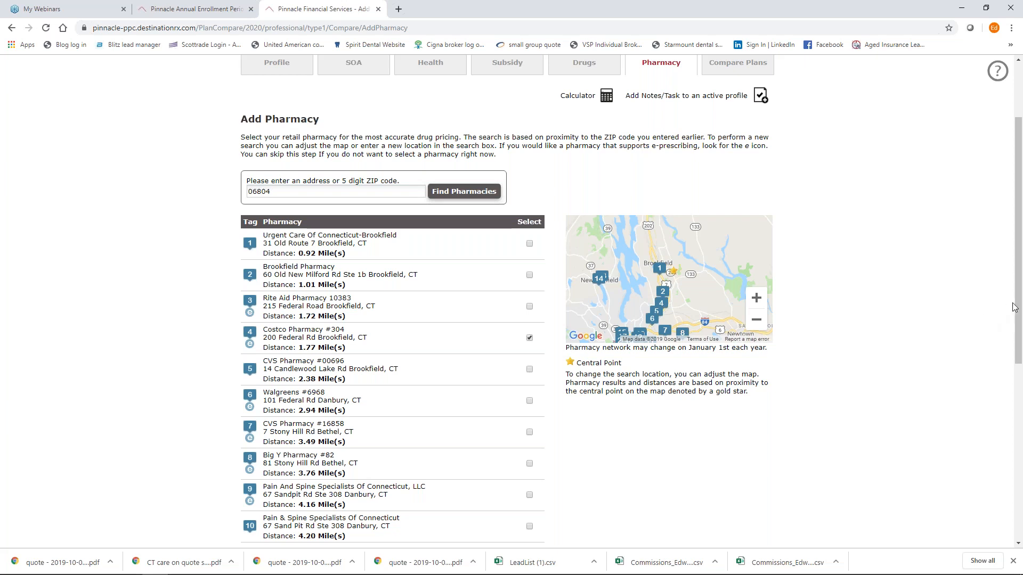
scroll(1021, 303, "down", 3)
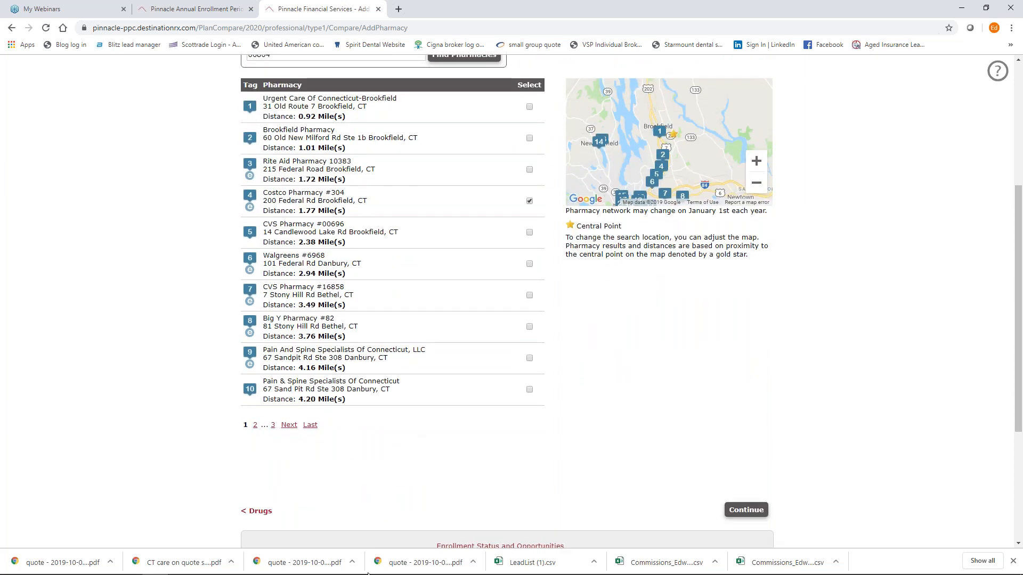
left_click(746, 510)
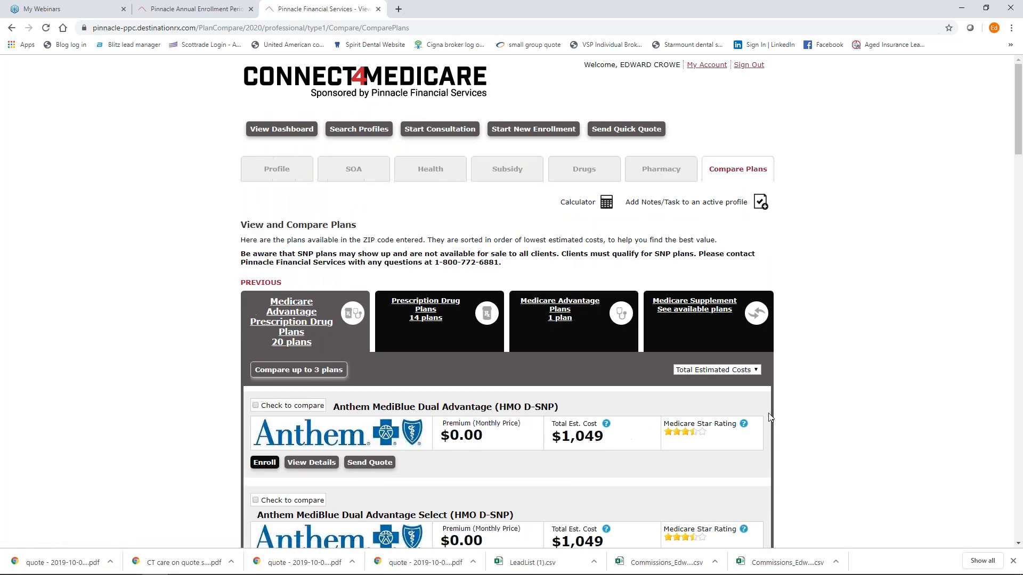
Mark Anthem MediBlue Select (HMO) and UnitedHealthcare Medicare Advantage Plan 3 for comparison.
scroll(770, 417, "down", 4)
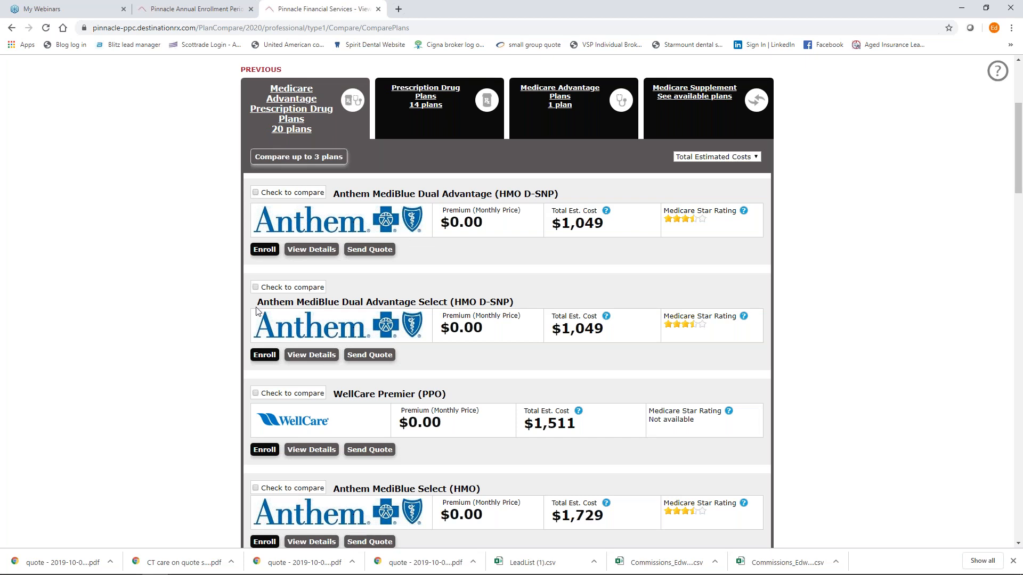
scroll(267, 296, "down", 3)
scroll(270, 302, "up", 2)
scroll(270, 302, "down", 2)
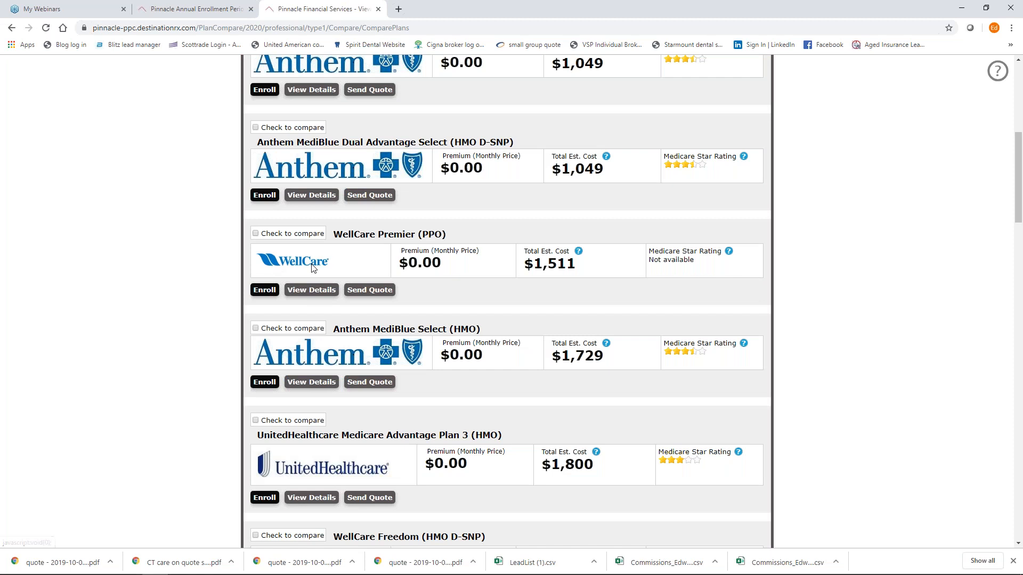
scroll(314, 269, "down", 1)
left_click(255, 277)
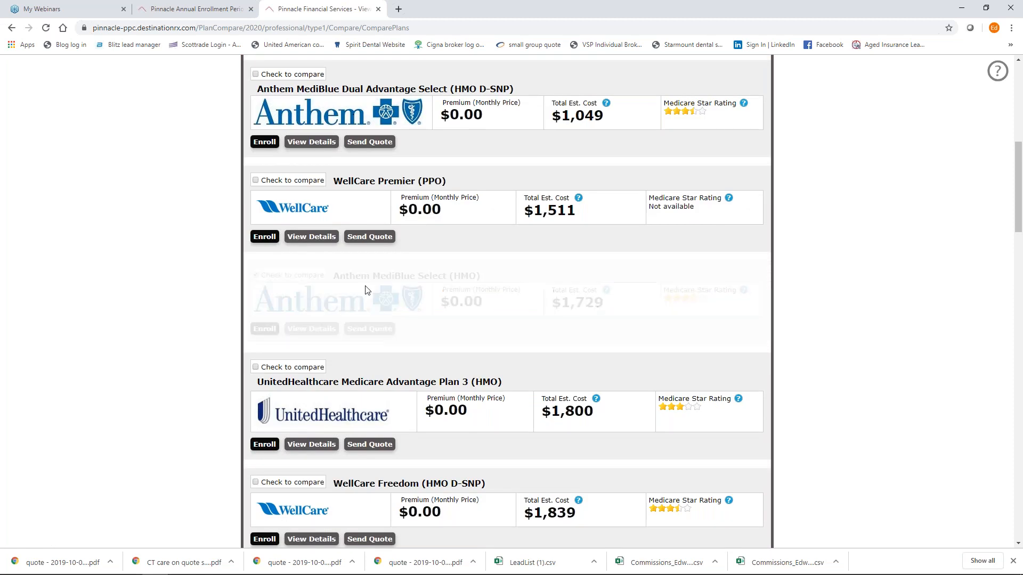
scroll(267, 439, "down", 1)
scroll(266, 440, "down", 1)
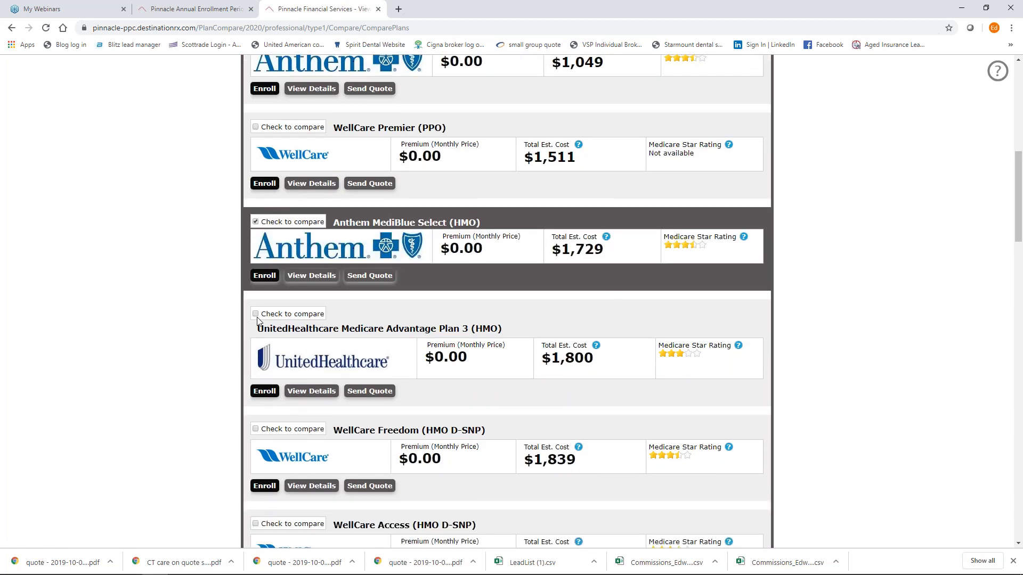
left_click(255, 314)
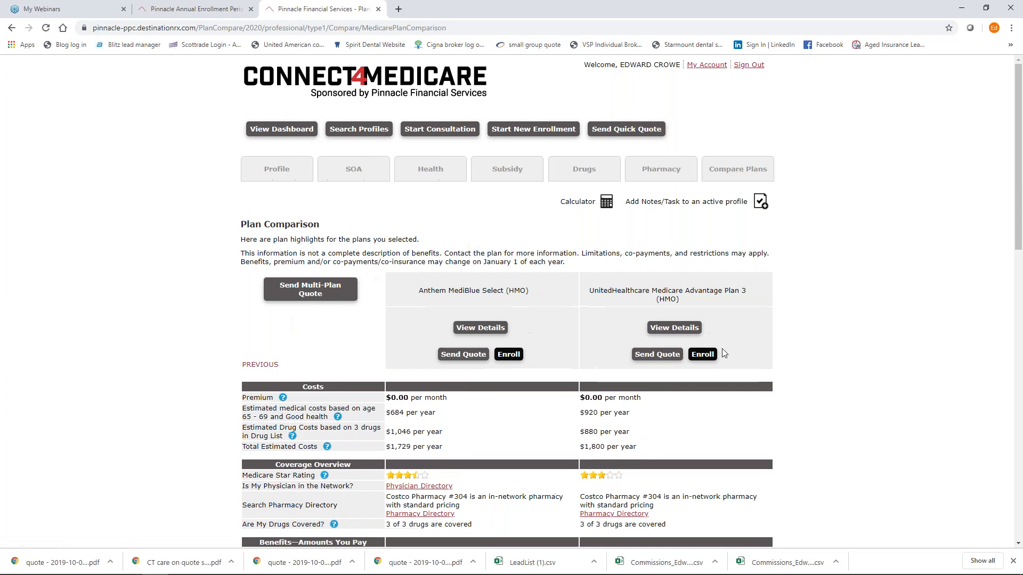
Scroll through the Anthem MediBlue Select versus UnitedHealthcare Plan 3 comparison ($1,046 vs $880 drugs).
scroll(753, 379, "down", 2)
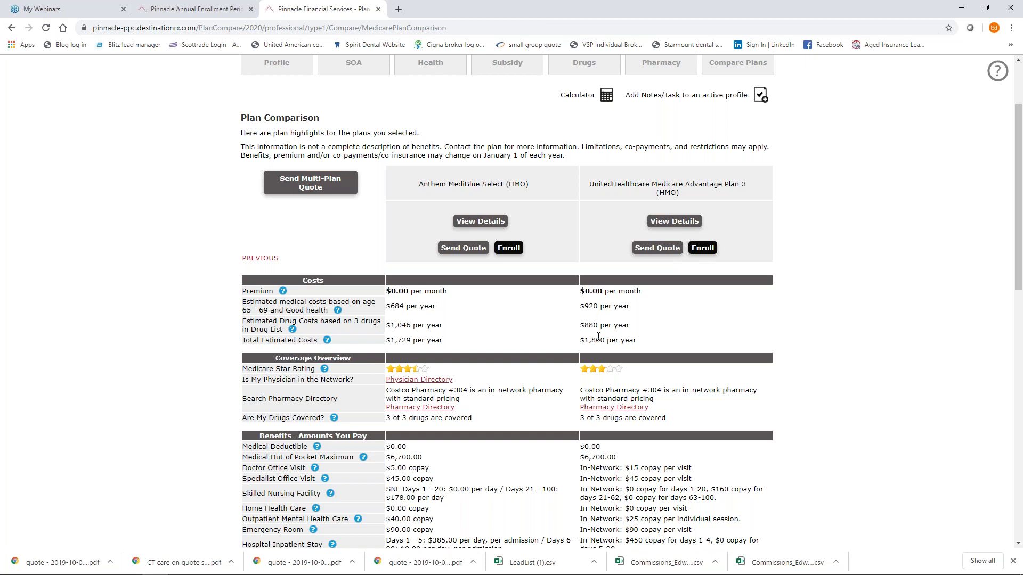
scroll(557, 308, "up", 2)
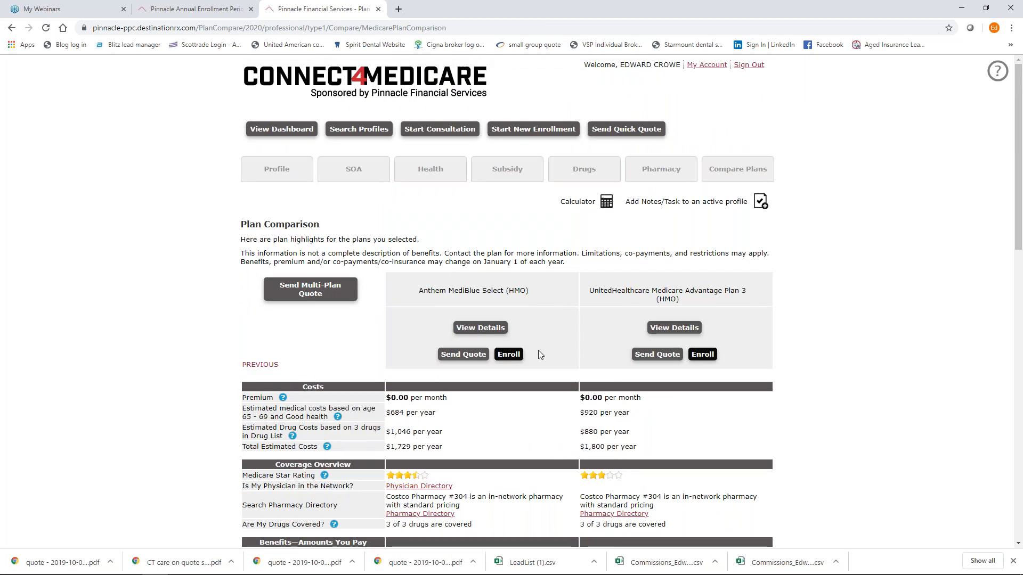
Review Anthem MediBlue Select's monthly estimated drug costs, then return to its Plan Details page.
left_click(483, 329)
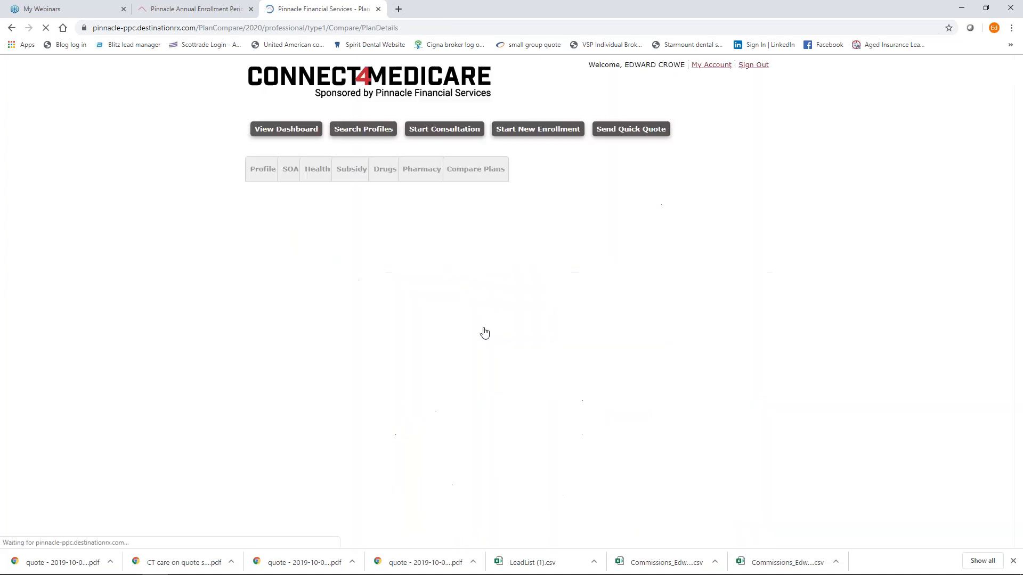
scroll(684, 375, "down", 3)
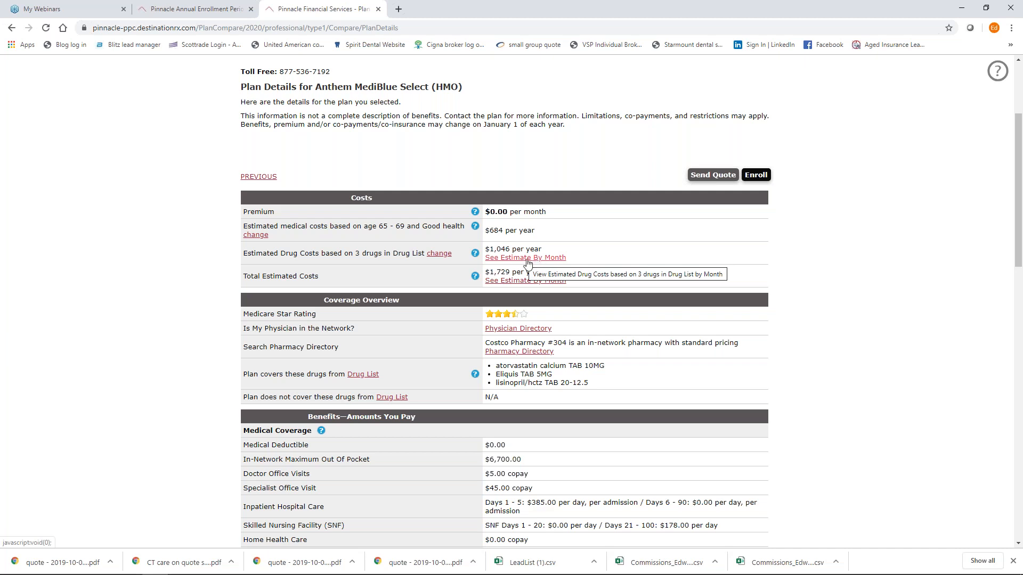
left_click(525, 259)
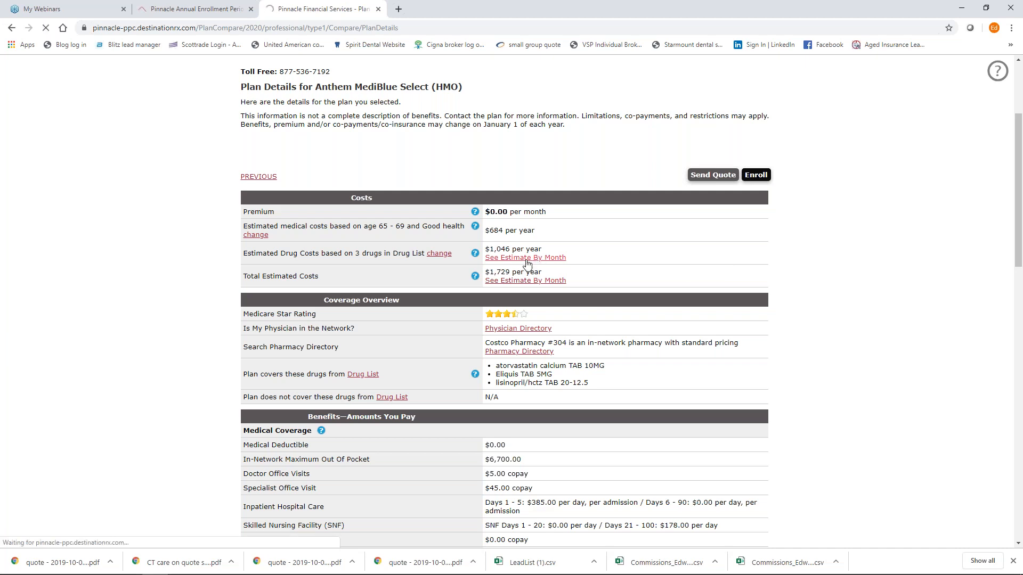
scroll(805, 334, "down", 2)
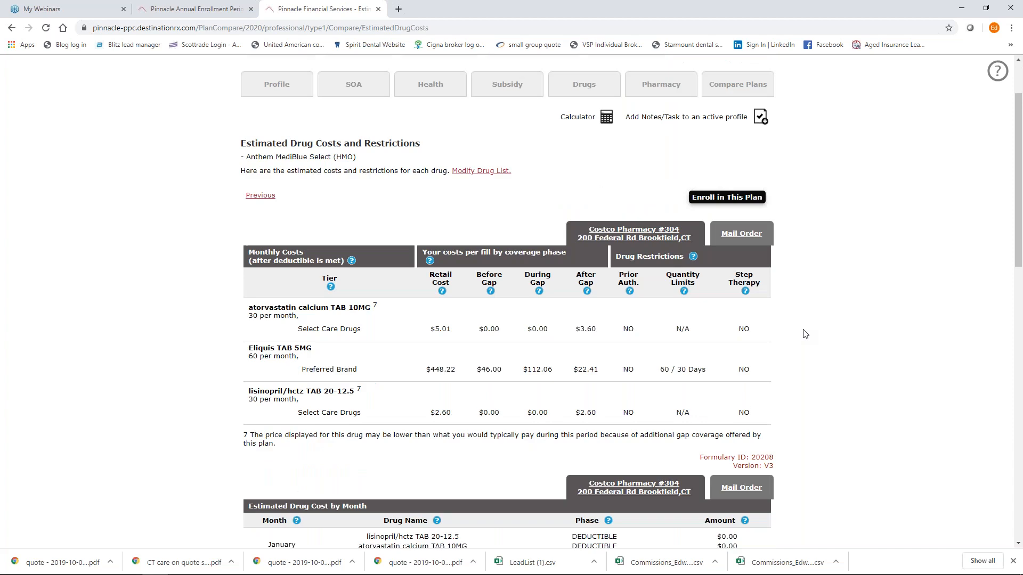
scroll(805, 334, "down", 2)
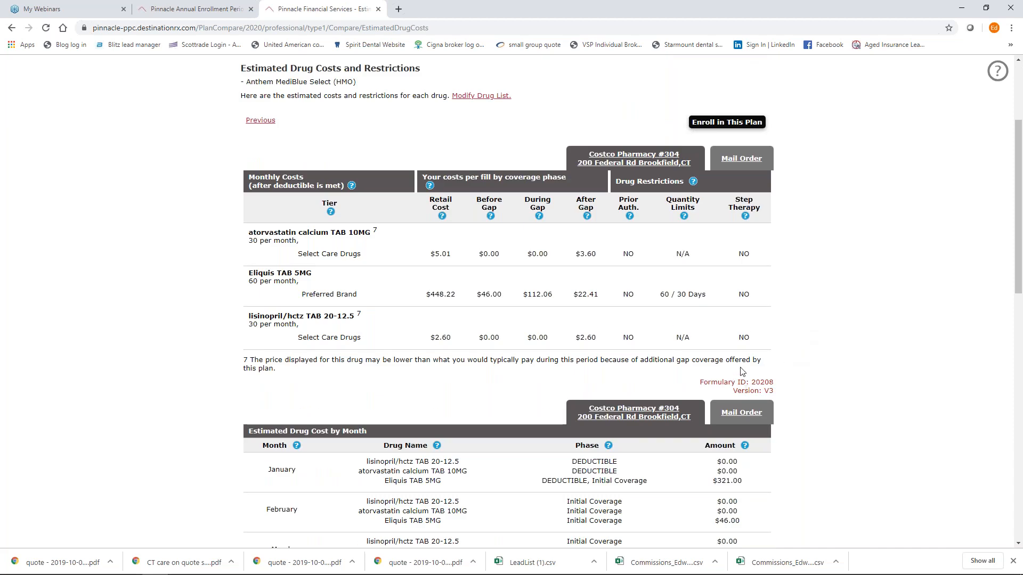
scroll(928, 384, "down", 5)
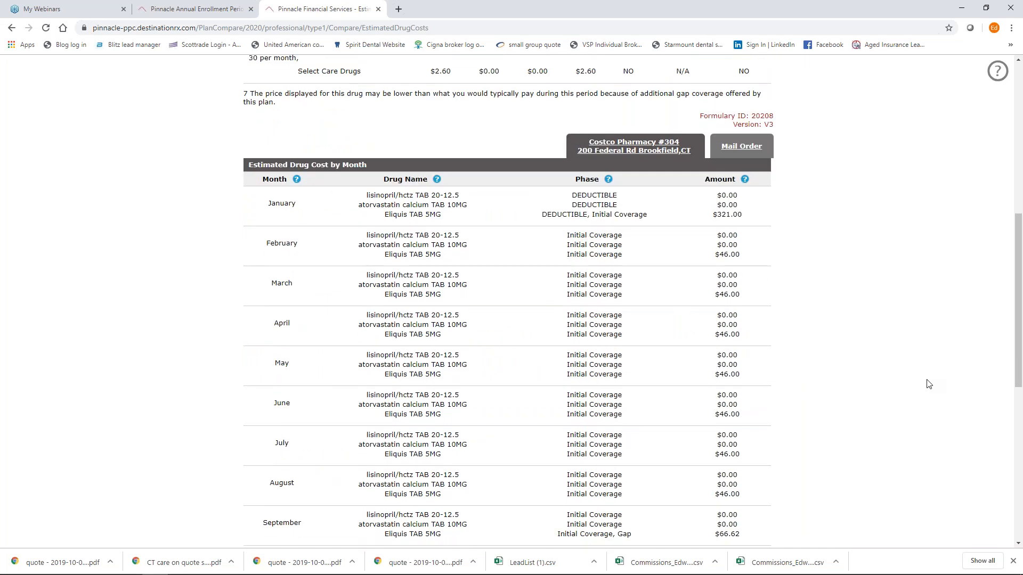
scroll(929, 383, "up", 8)
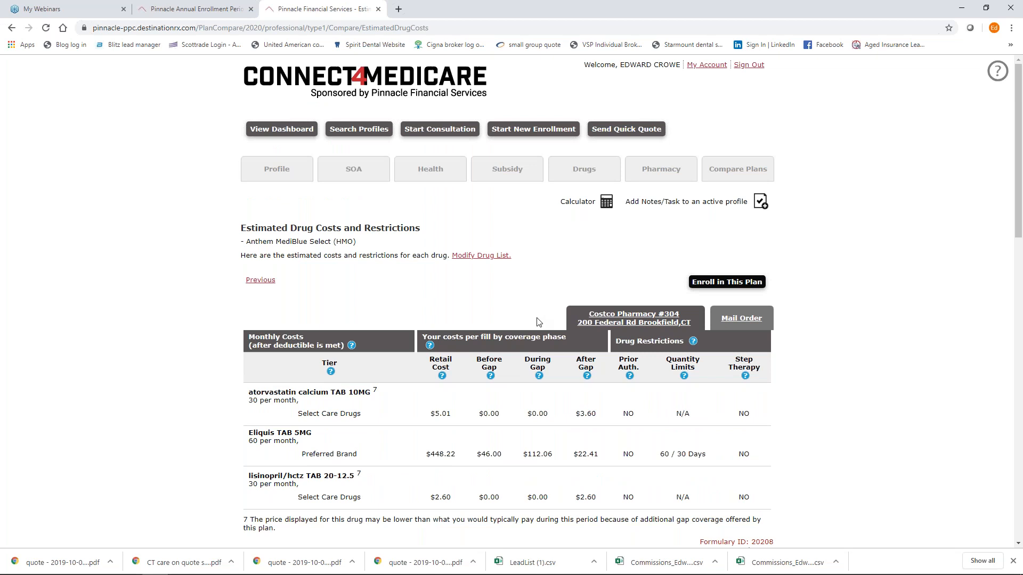
left_click(259, 286)
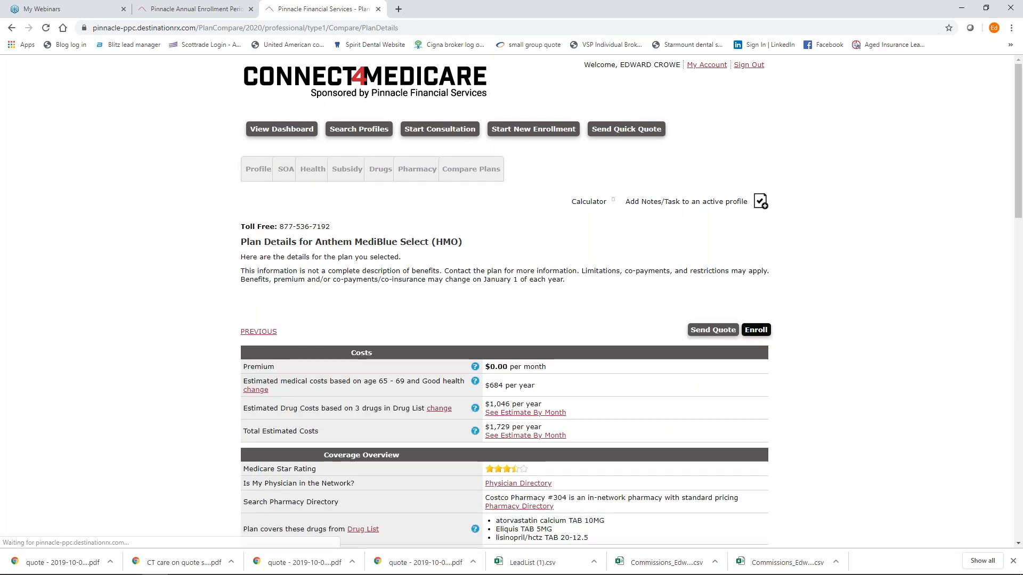
Return to the plan list and switch to the 14 Prescription Drug Plans.
left_click(259, 336)
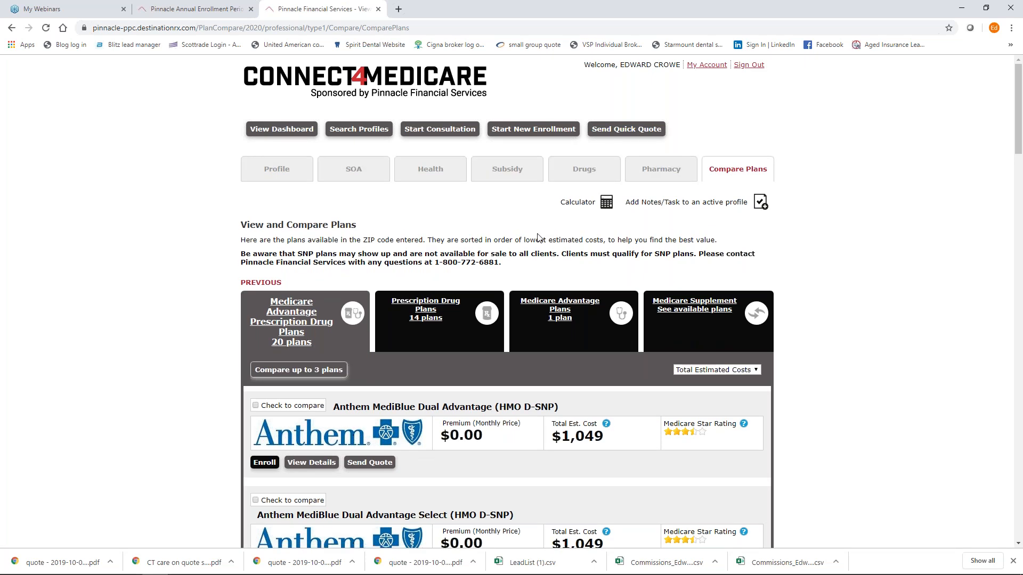
scroll(538, 237, "down", 2)
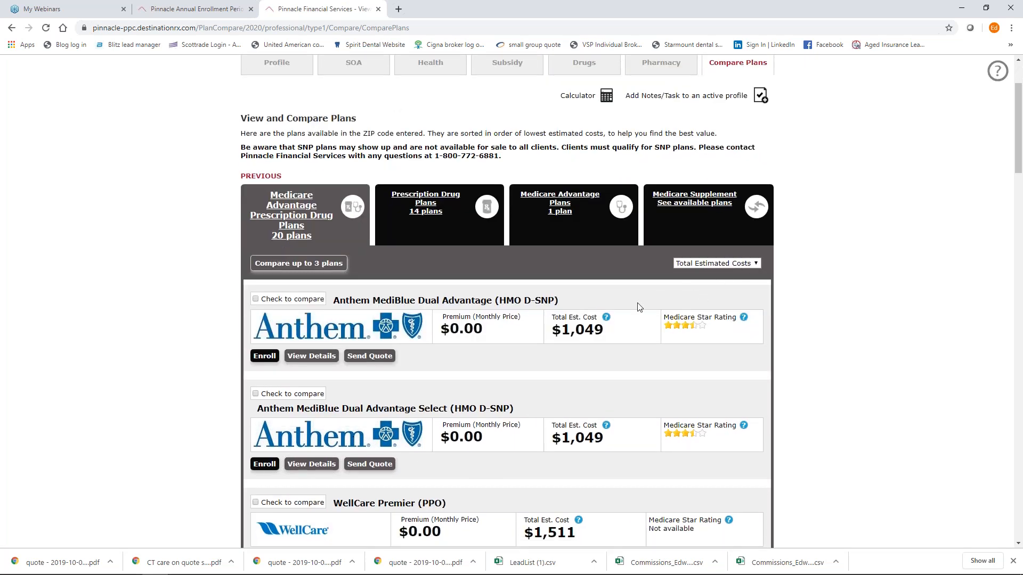
left_click(433, 210)
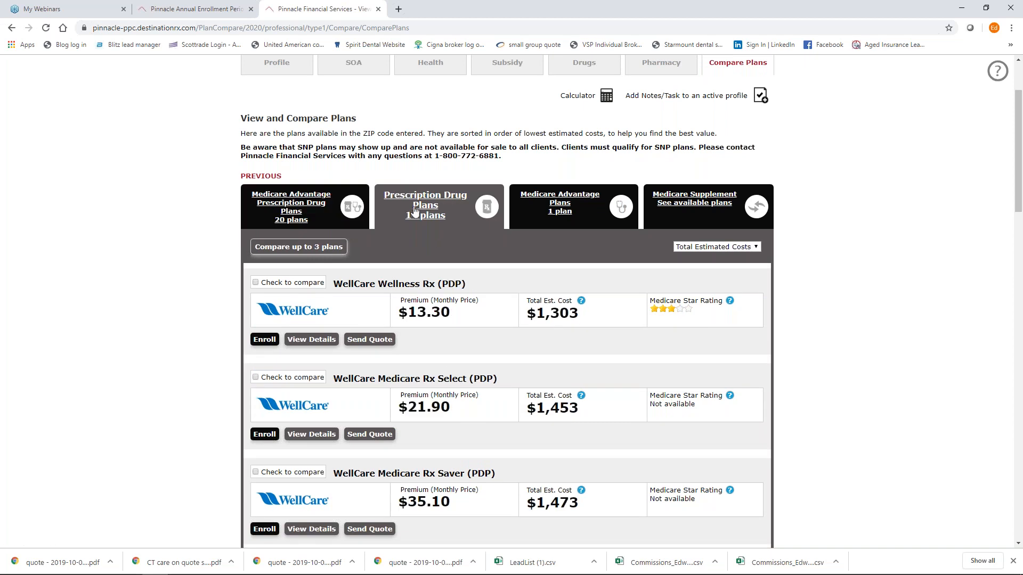
scroll(423, 212, "down", 9)
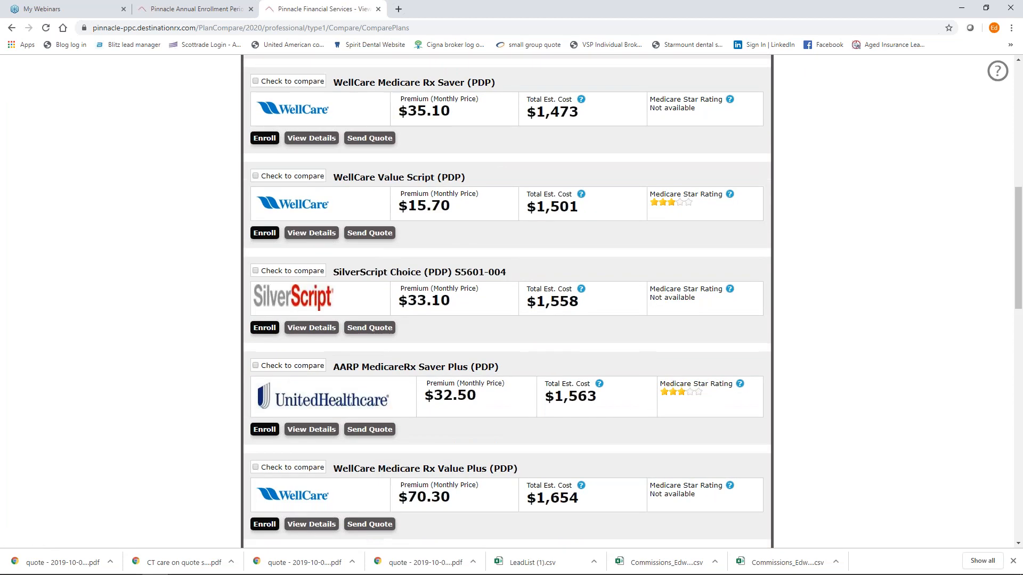
scroll(423, 212, "down", 7)
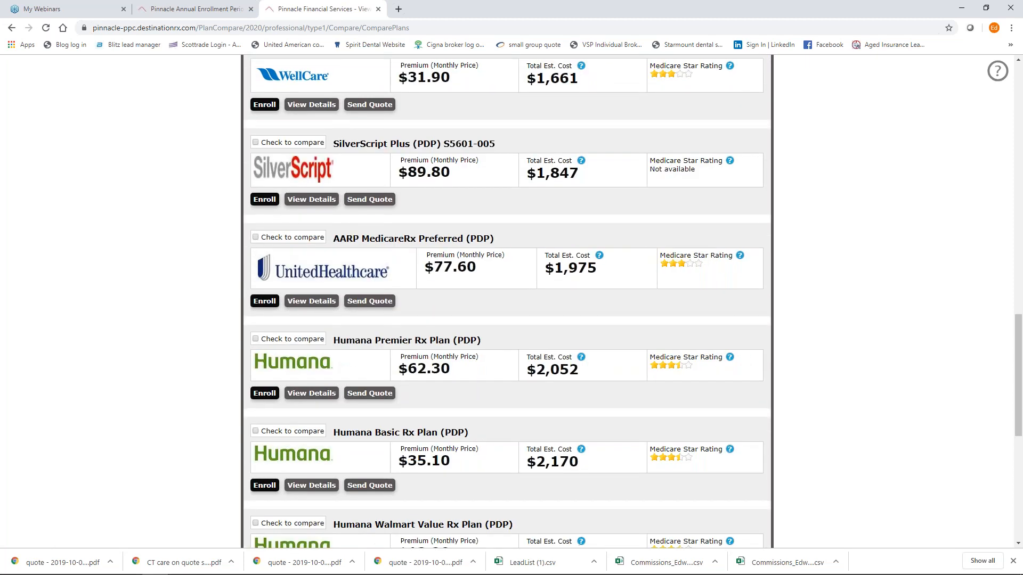
scroll(544, 323, "up", 16)
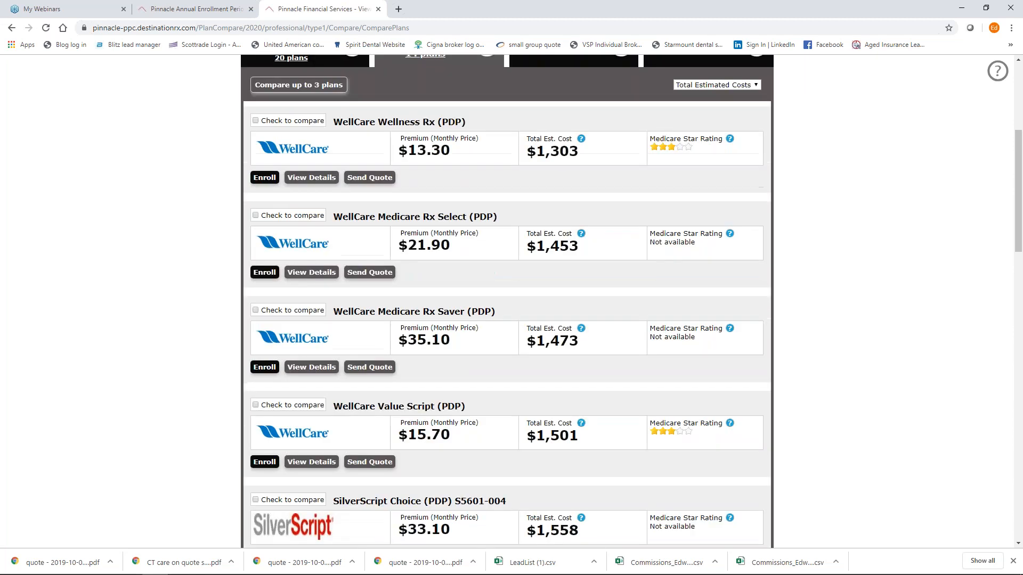
scroll(545, 325, "down", 2)
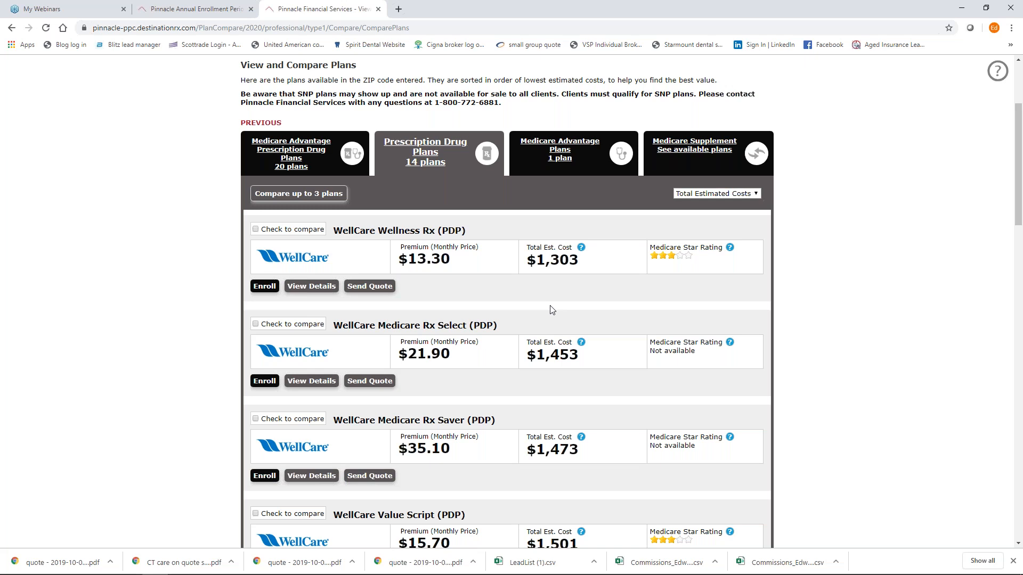
Mark WellCare Wellness Rx, SilverScript Choice and WellCare Medicare Rx Value Plus for comparison.
left_click(255, 231)
scroll(255, 232, "down", 6)
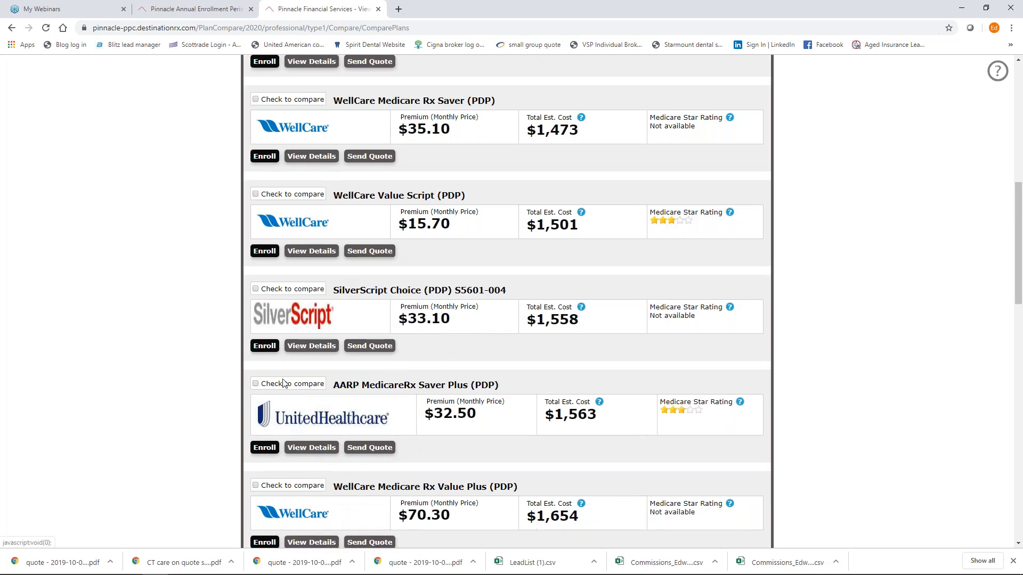
left_click(255, 289)
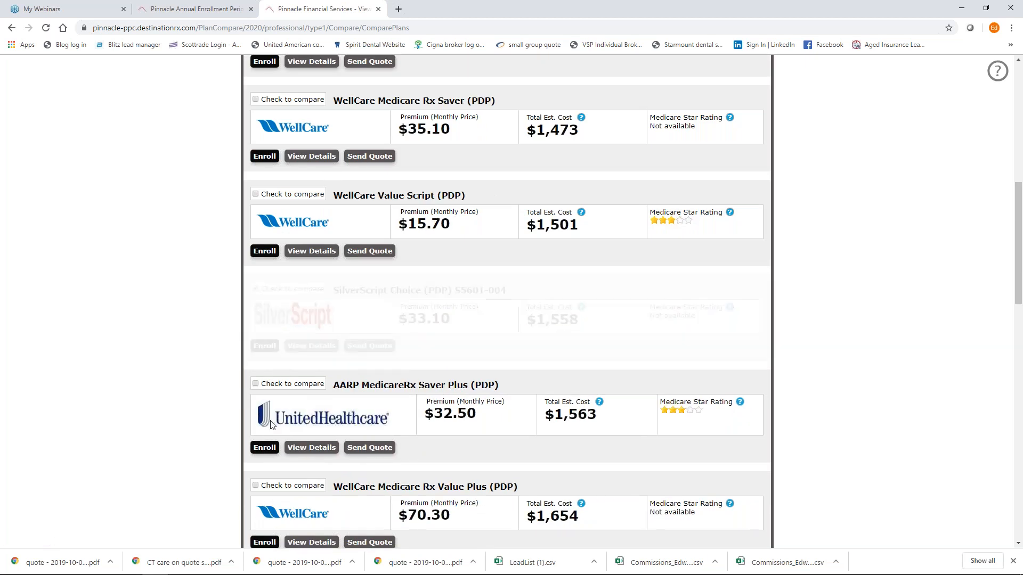
scroll(257, 294, "down", 3)
left_click(256, 327)
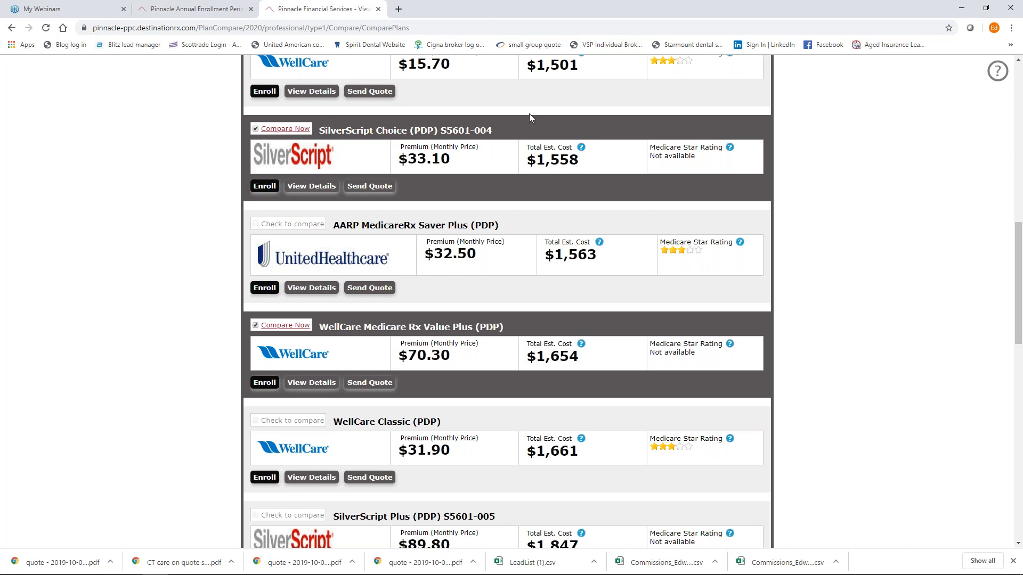
scroll(576, 134, "up", 8)
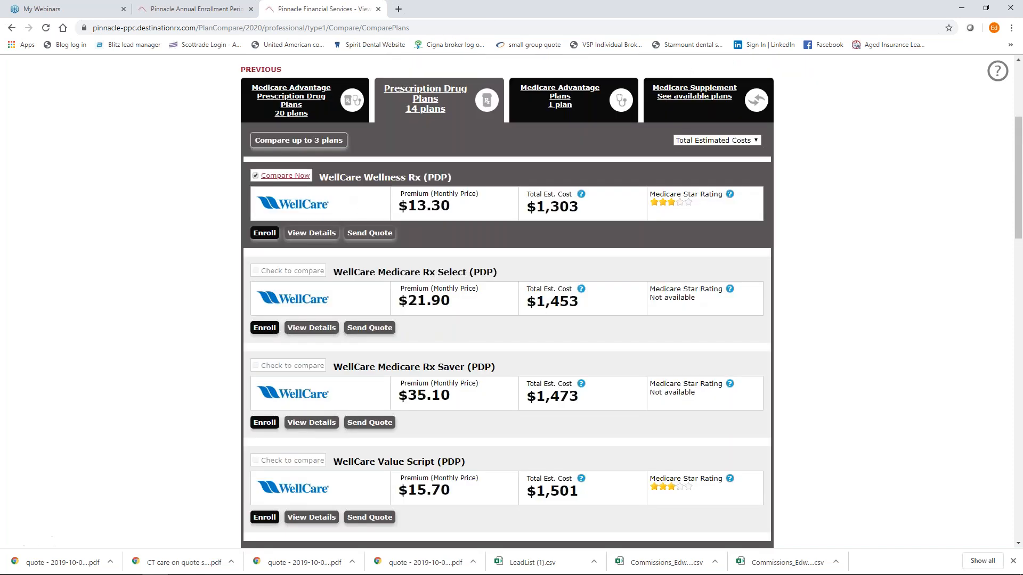
Compare WellCare Wellness Rx ($1,303), SilverScript Choice ($1,558) and WellCare Value Plus ($1,654) side by side.
left_click(315, 142)
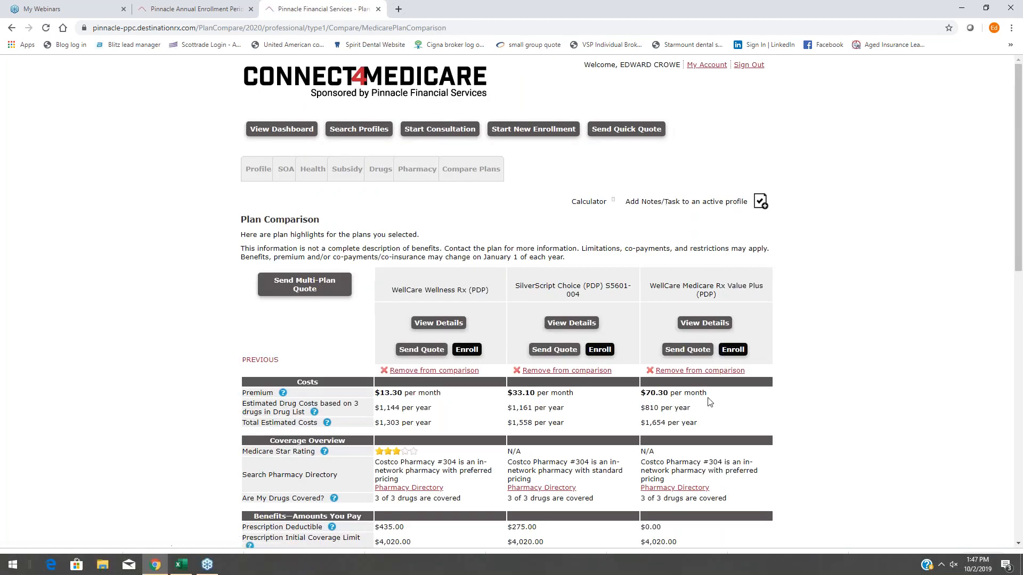
scroll(827, 320, "down", 4)
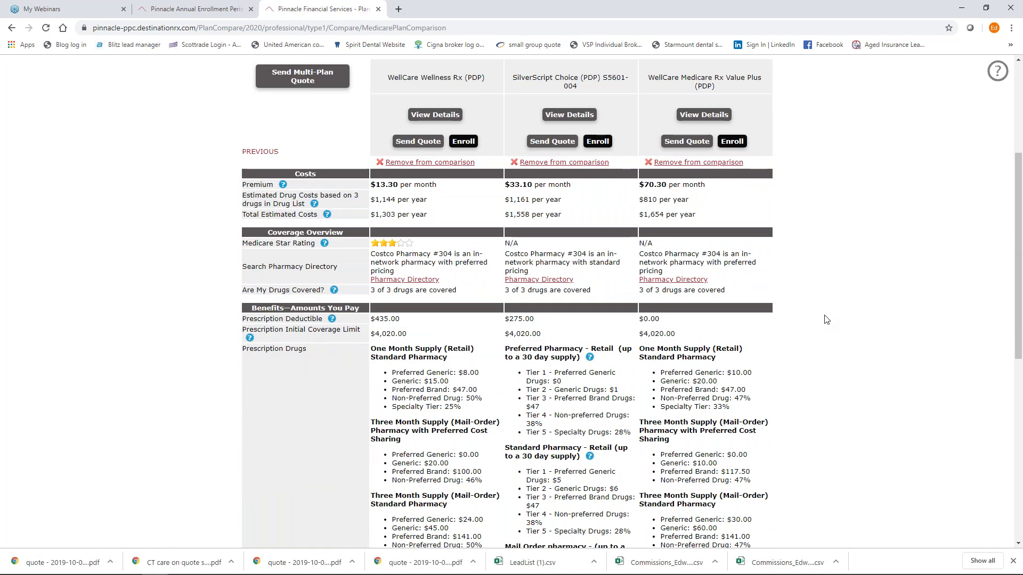
scroll(826, 320, "up", 2)
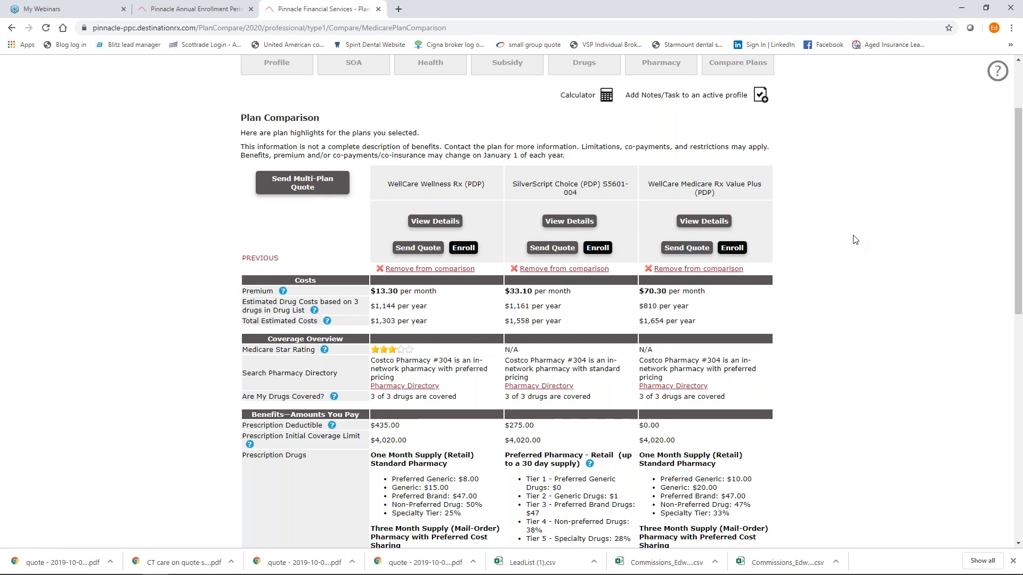
scroll(855, 240, "down", 10)
scroll(855, 240, "up", 5)
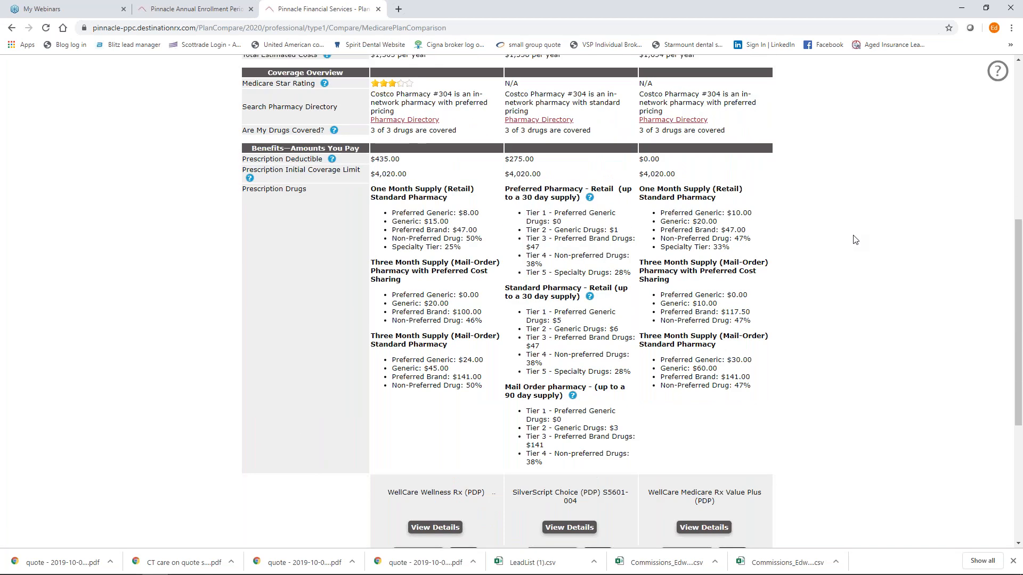
scroll(855, 240, "up", 4)
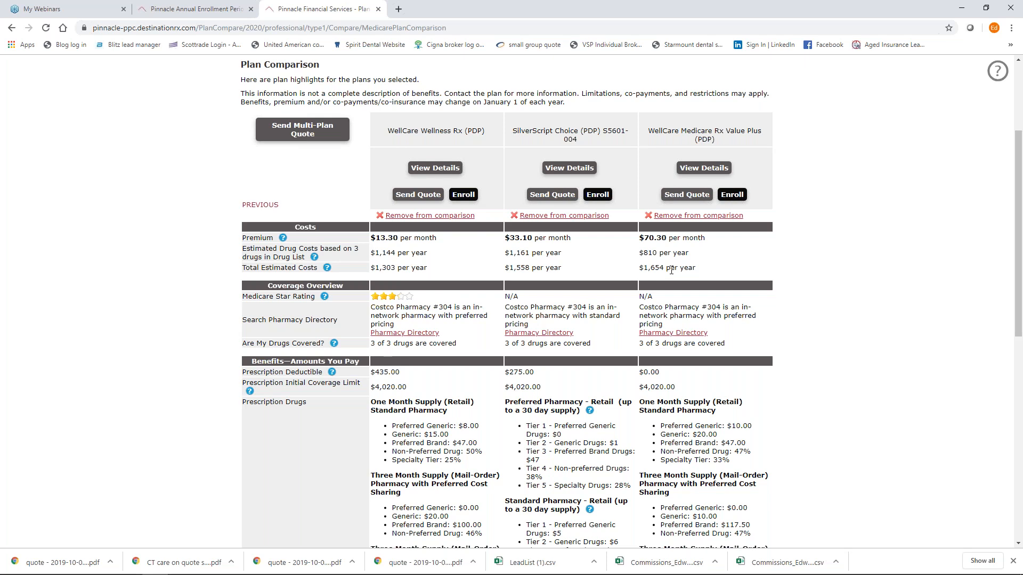
scroll(671, 270, "up", 3)
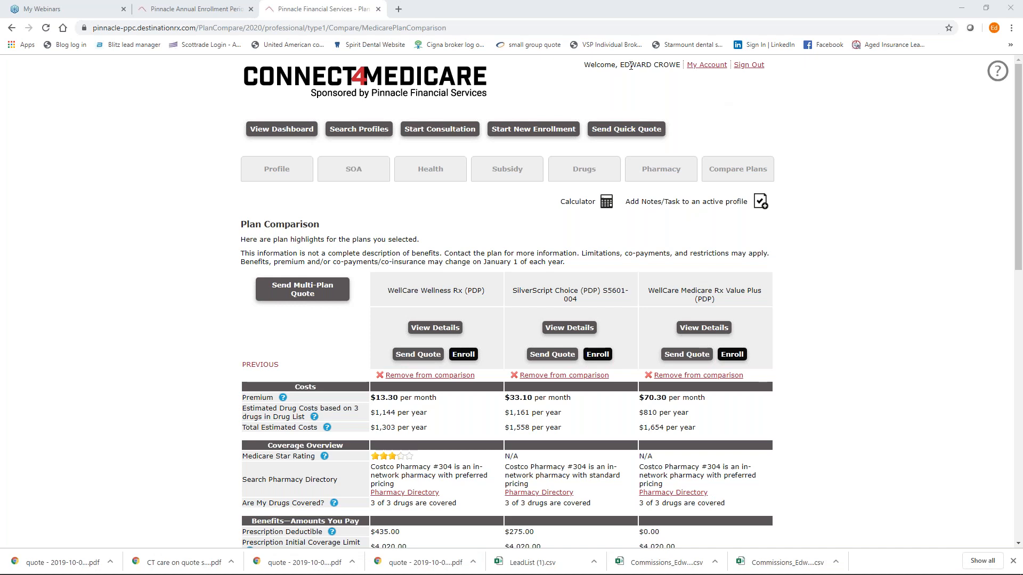
Copy the agent's shopping link from My Account and load it in a new tab.
left_click(712, 65)
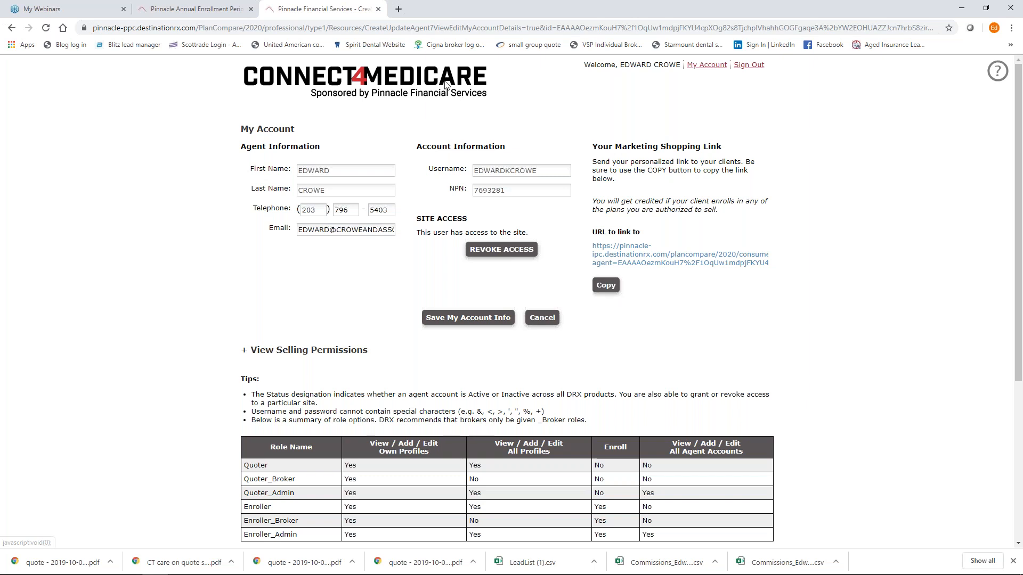
left_click(399, 10)
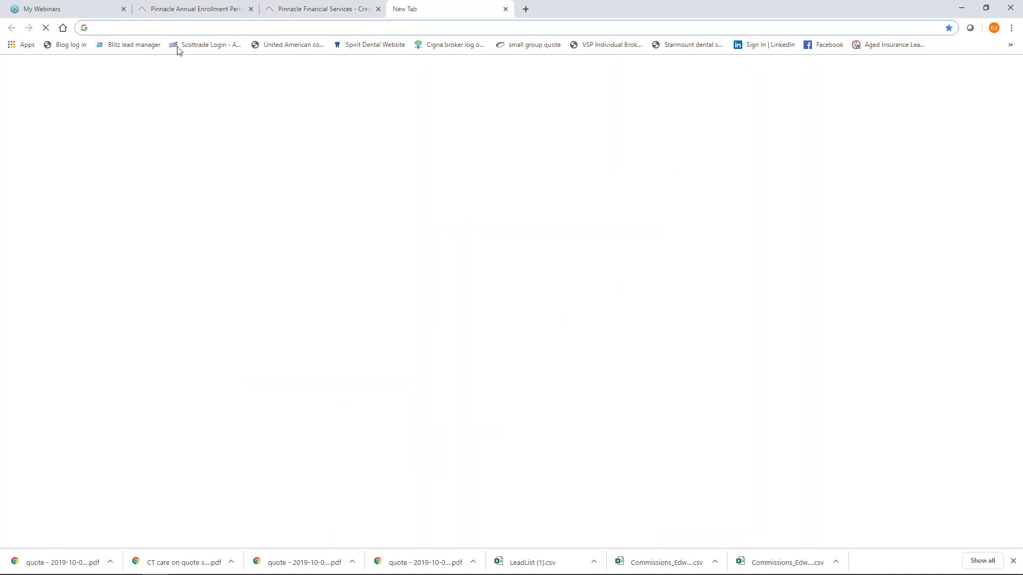
right_click(164, 27)
left_click(183, 98)
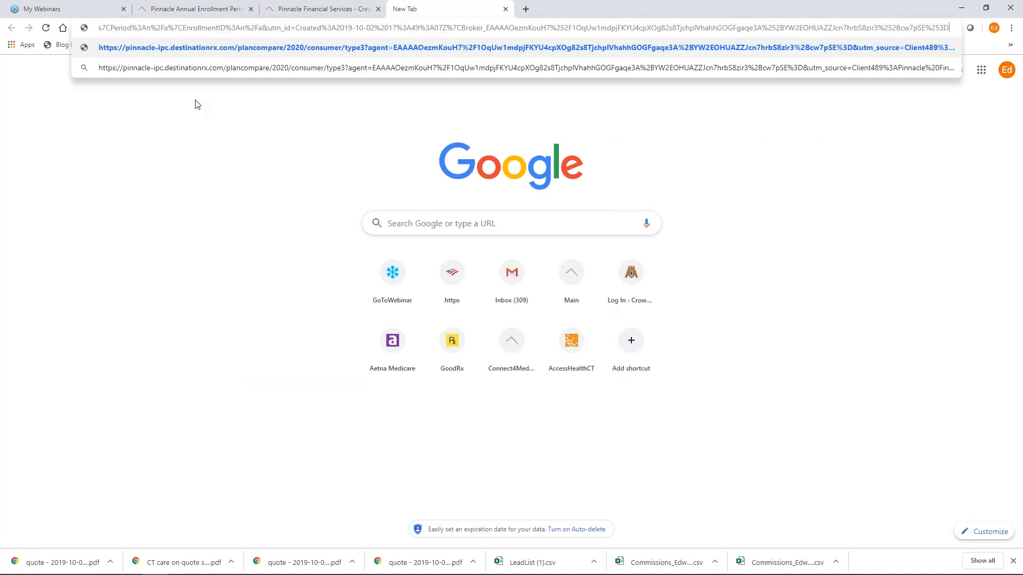
key("Return")
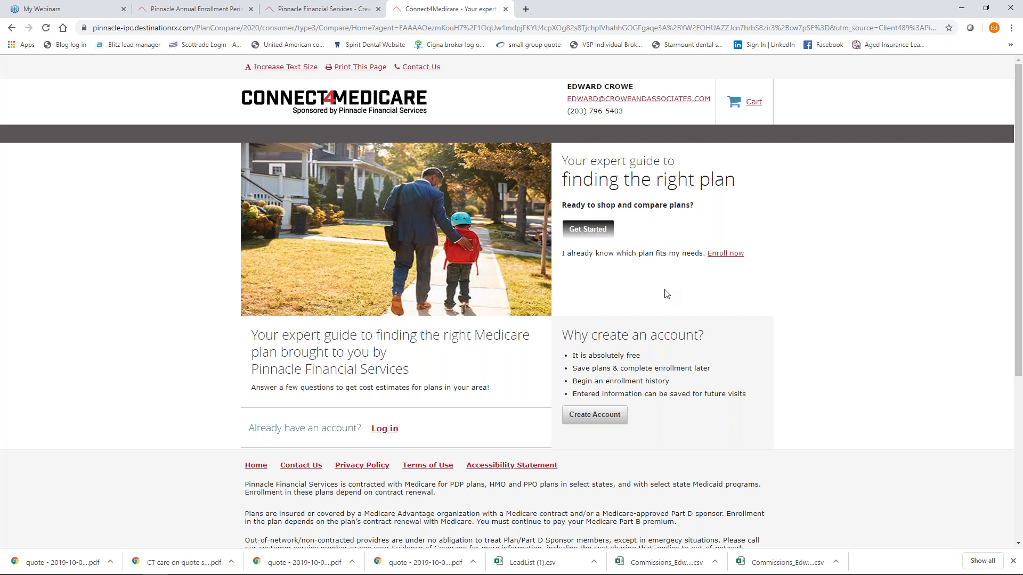
Load croweandassociates.com in a new tab and open its MEDICARE QUOTES page.
left_click(526, 9)
type("www.")
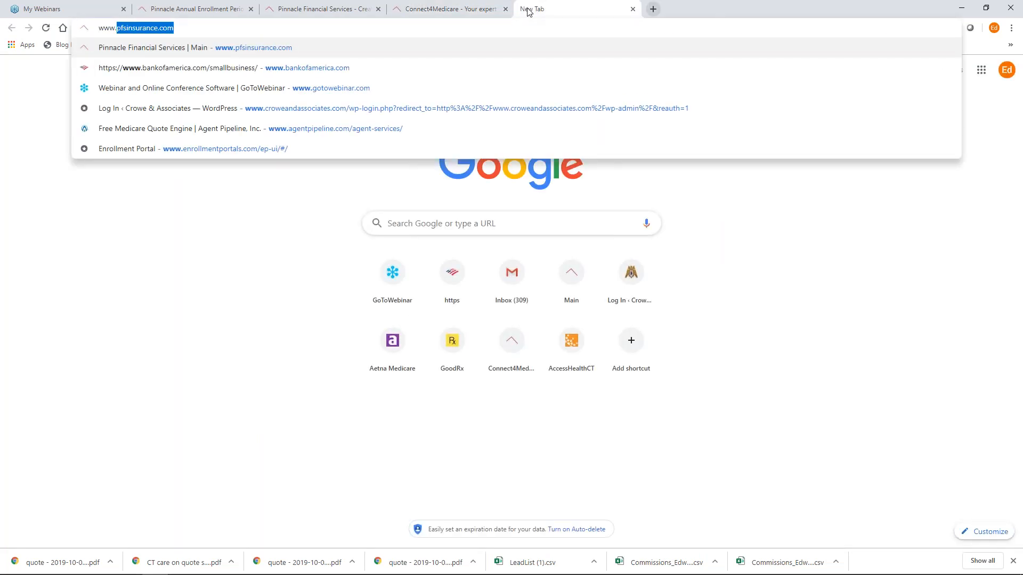
type("crowe")
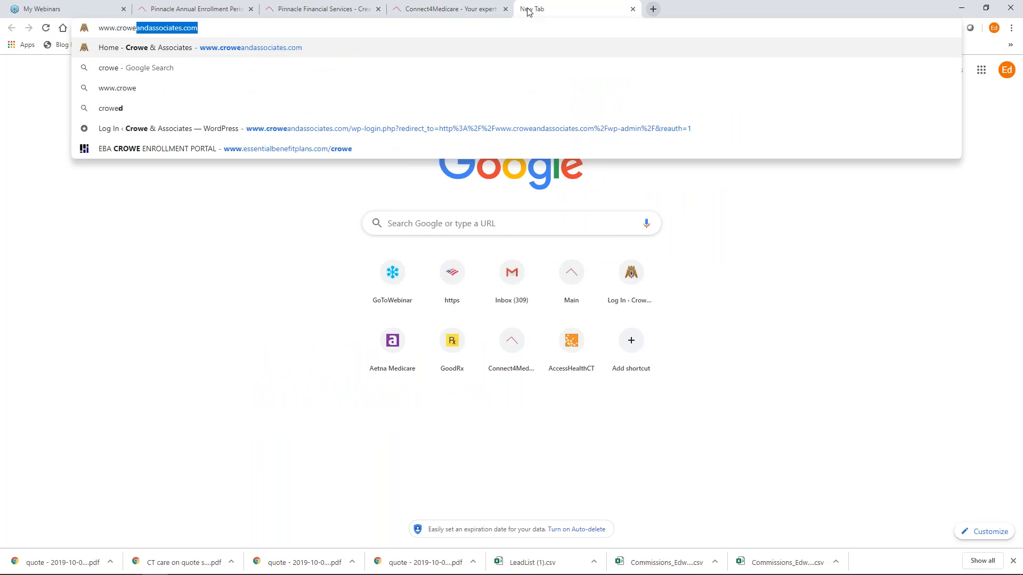
key("Return")
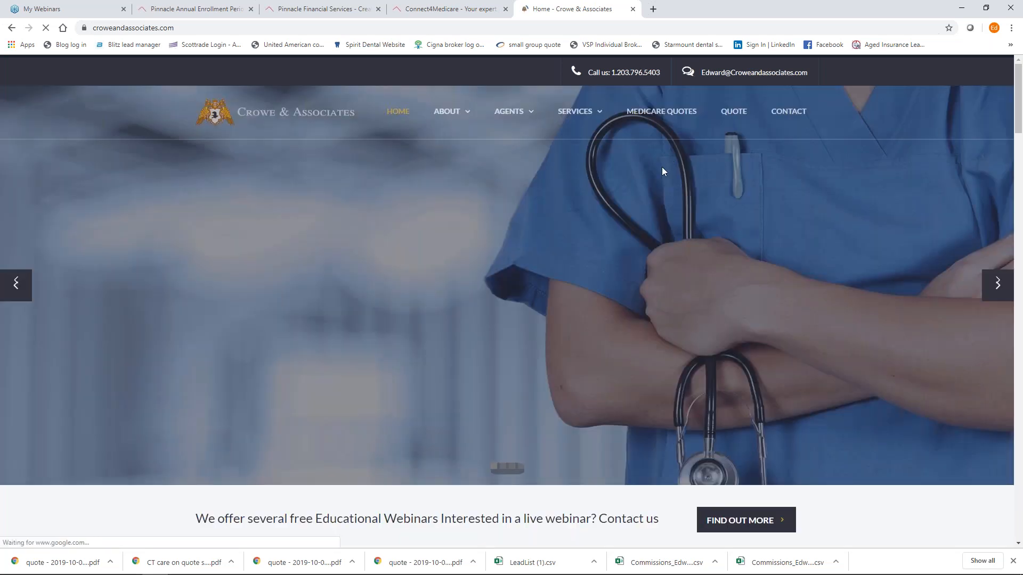
left_click(663, 114)
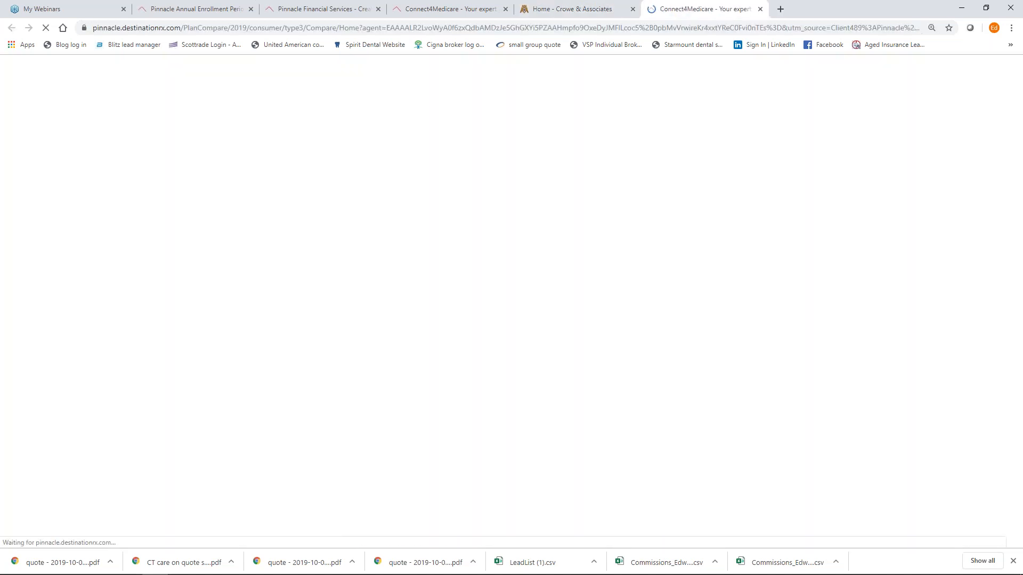